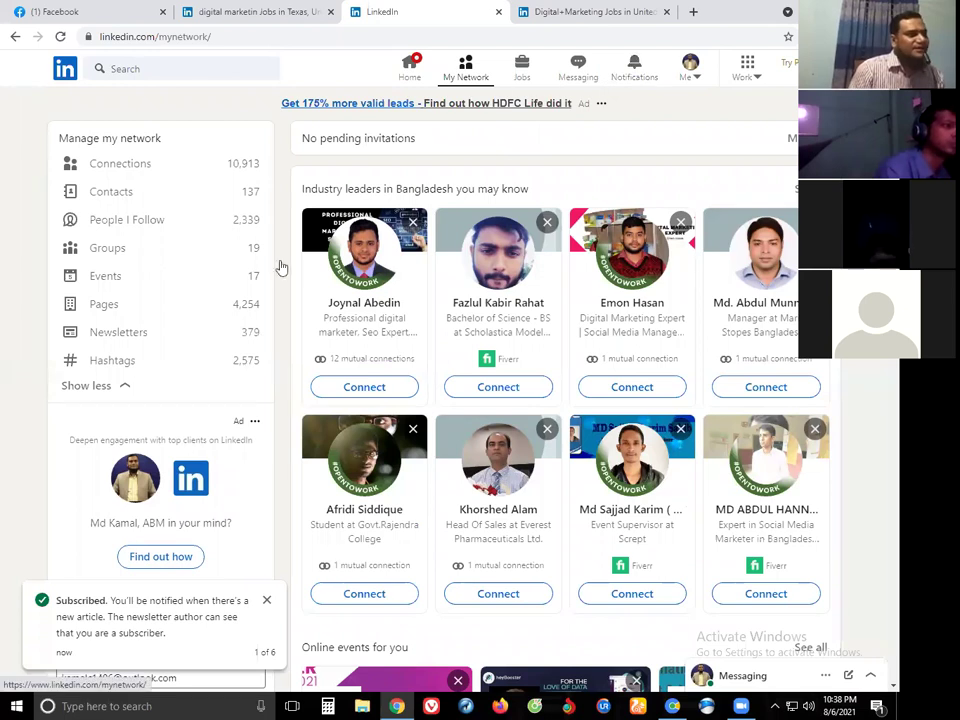
Step: Open the home feed and glance at the digital marketing job results in the other tab and browser window
{"action": "left_click", "coordinate": [405, 78]}
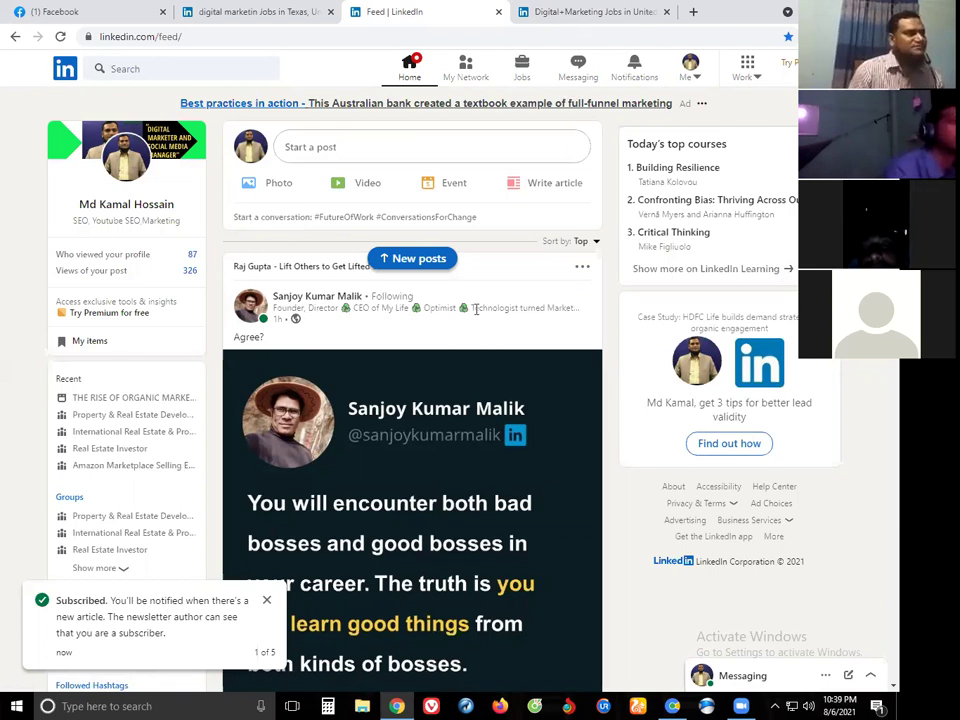
{"action": "key", "text": "ctrl+Tab"}
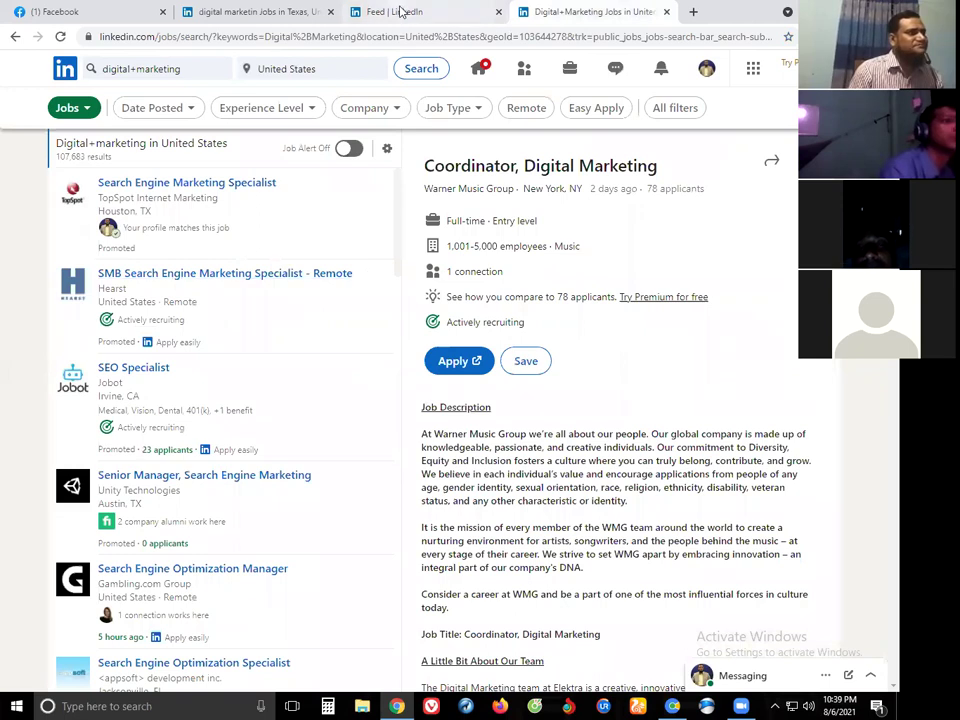
{"action": "key", "text": "ctrl+shift+Tab"}
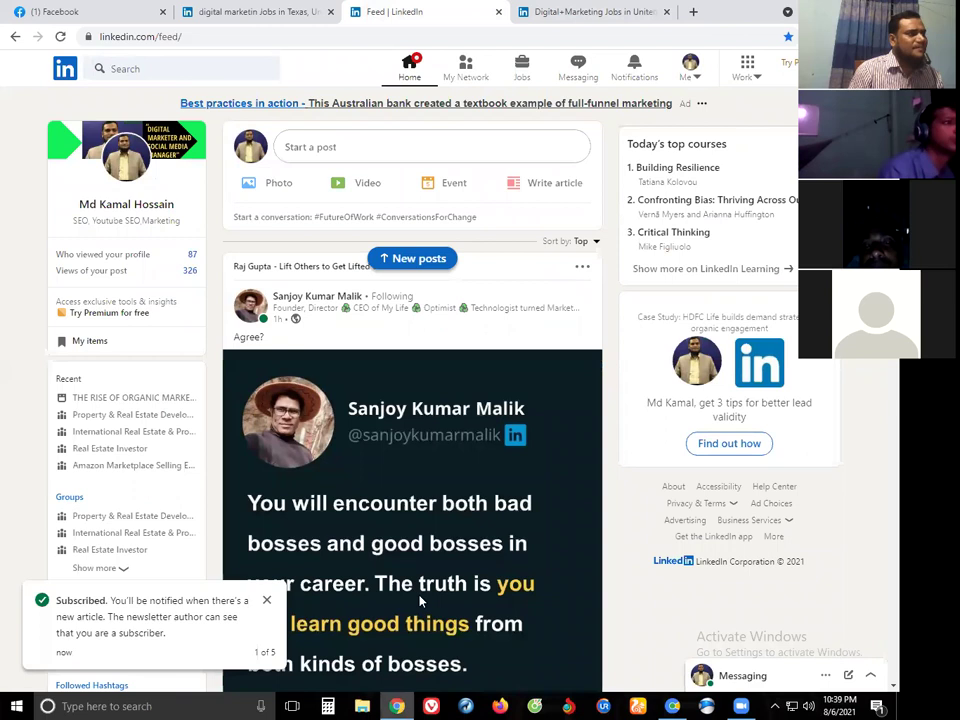
{"action": "key", "text": "alt+Tab"}
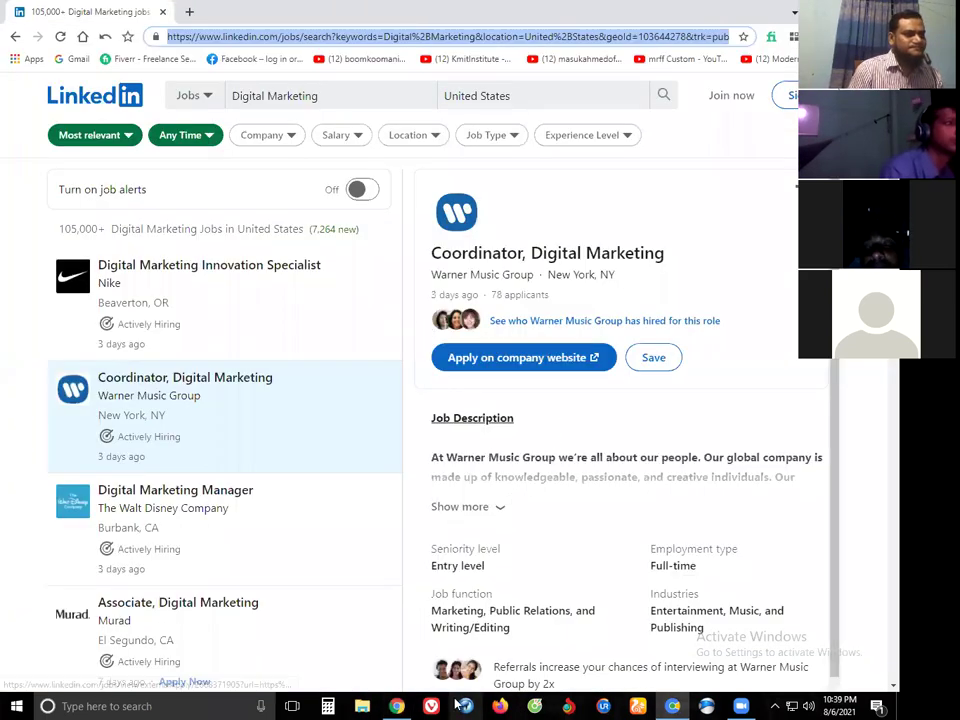
{"action": "left_click", "coordinate": [411, 705]}
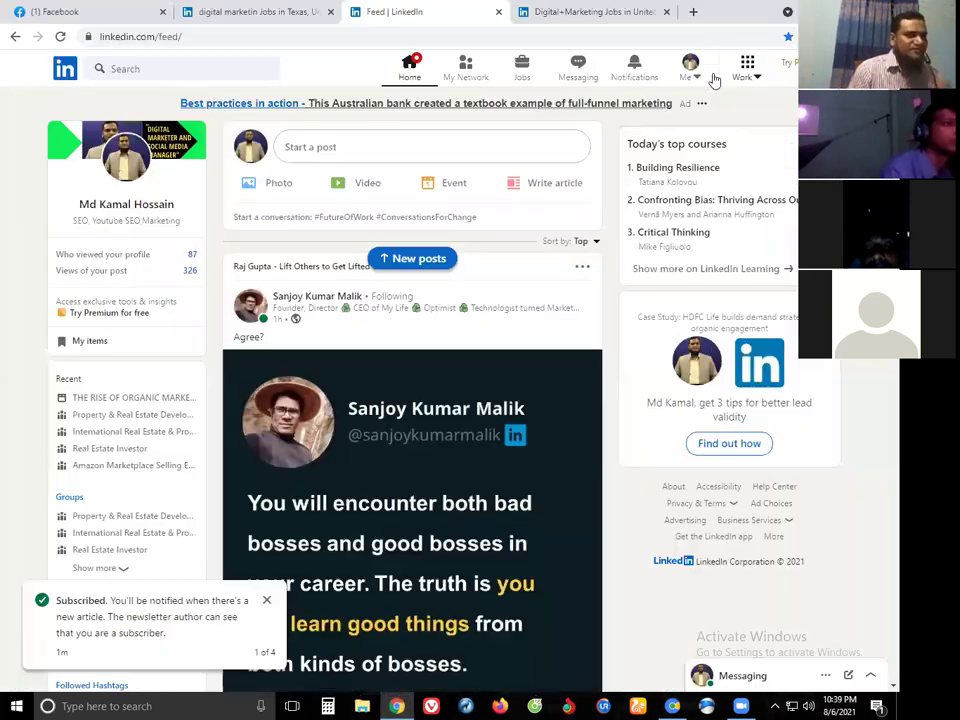
Step: Open the account's own profile and bring up its intro for editing
{"action": "left_click", "coordinate": [694, 78]}
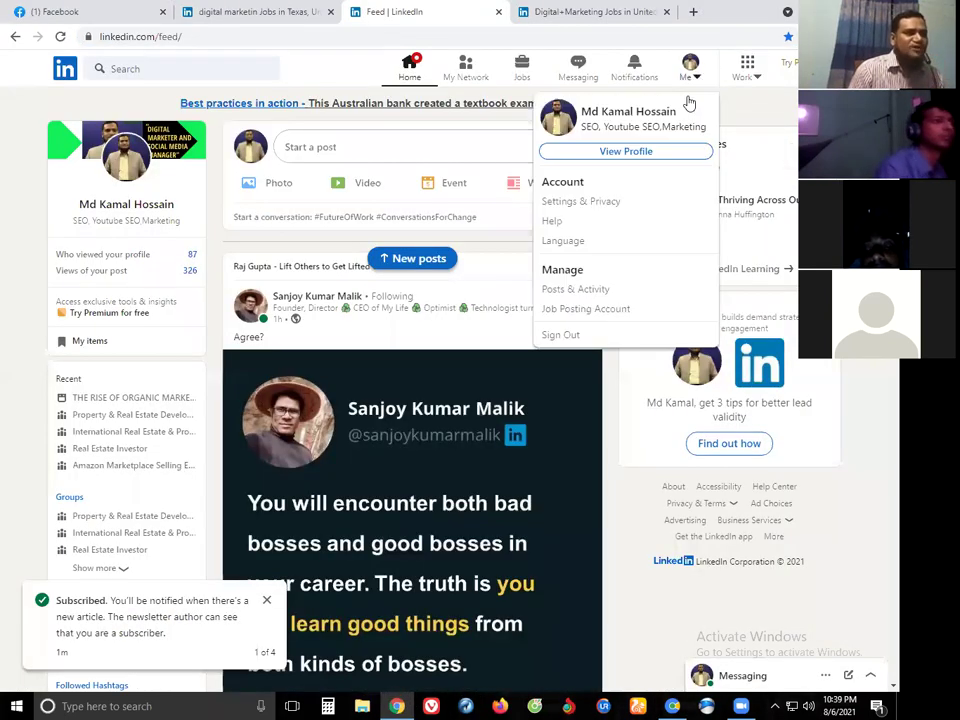
{"action": "left_click", "coordinate": [628, 153]}
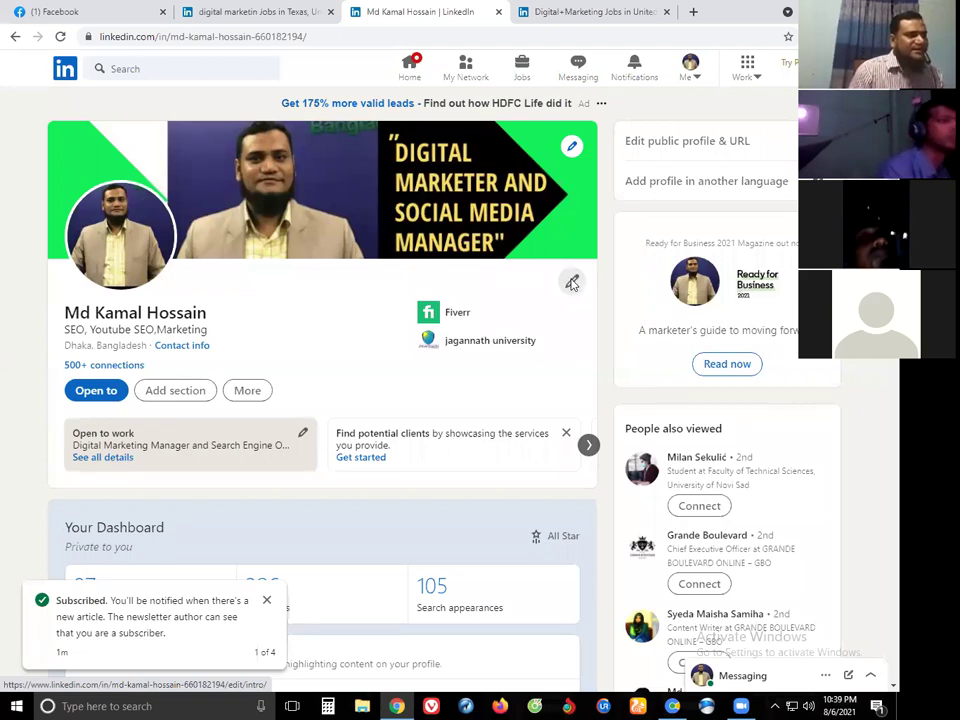
{"action": "left_click", "coordinate": [572, 284]}
{"action": "left_click", "coordinate": [529, 165]}
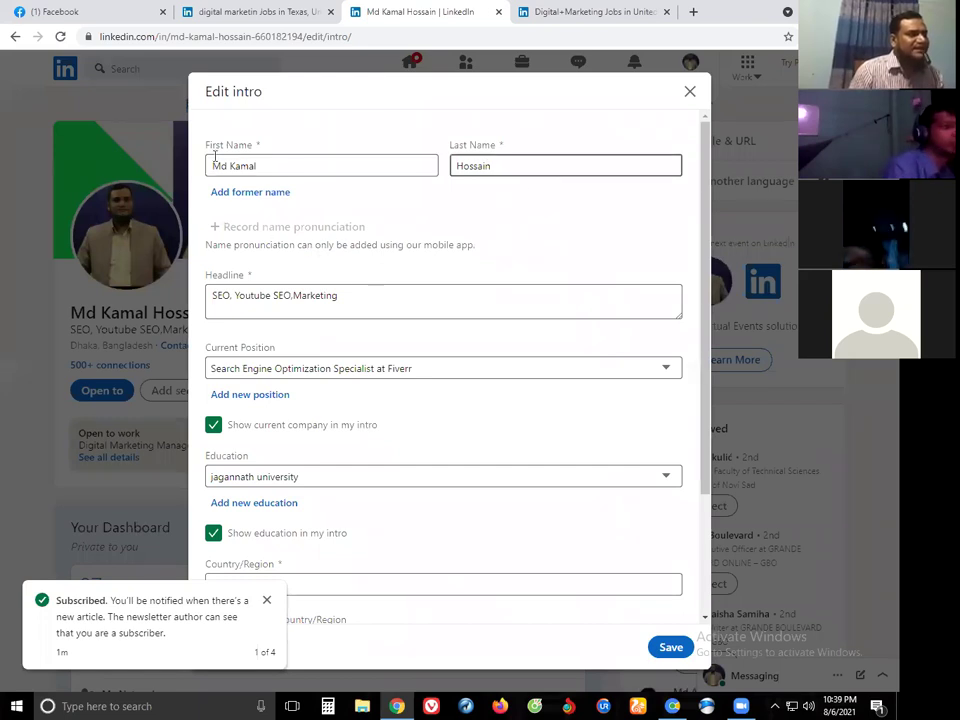
Step: Expand the "Marketing" entry in the profile headline to "Social Media Marketing", separated from "Youtube SEO" by a comma and space
{"action": "scroll", "coordinate": [218, 162], "scroll_direction": "down", "scroll_amount": 2}
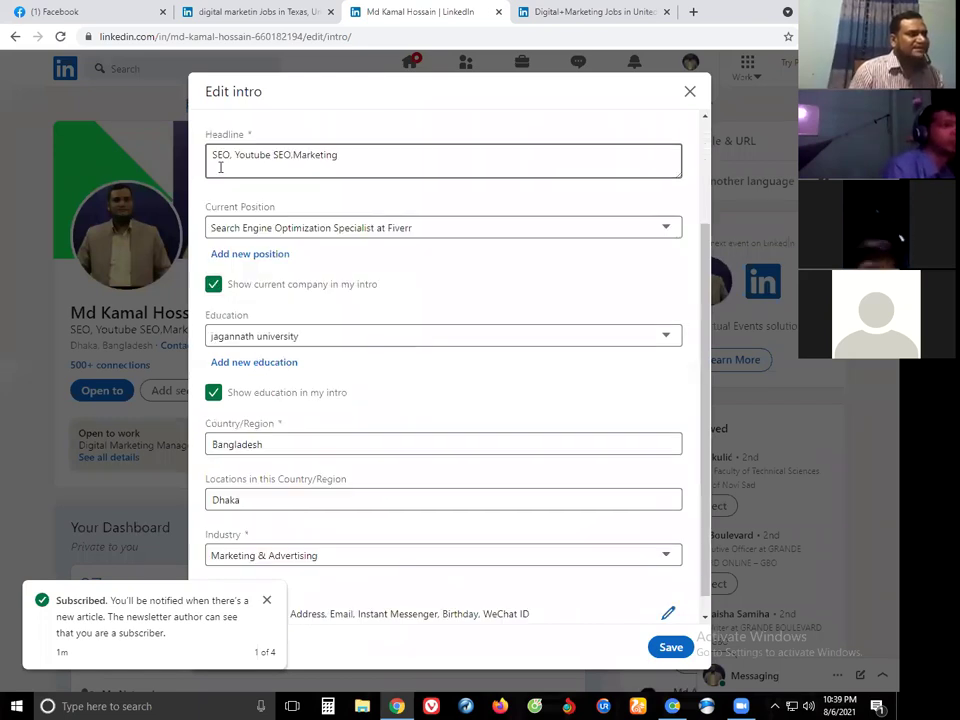
{"action": "left_click", "coordinate": [293, 155]}
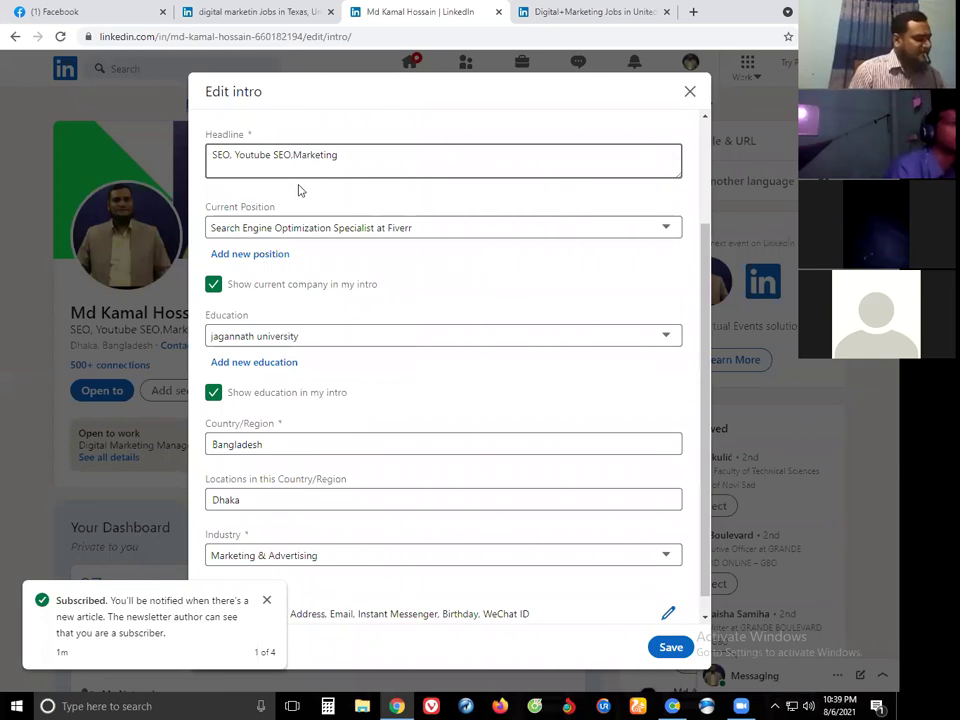
{"action": "type", "text": ", Social"}
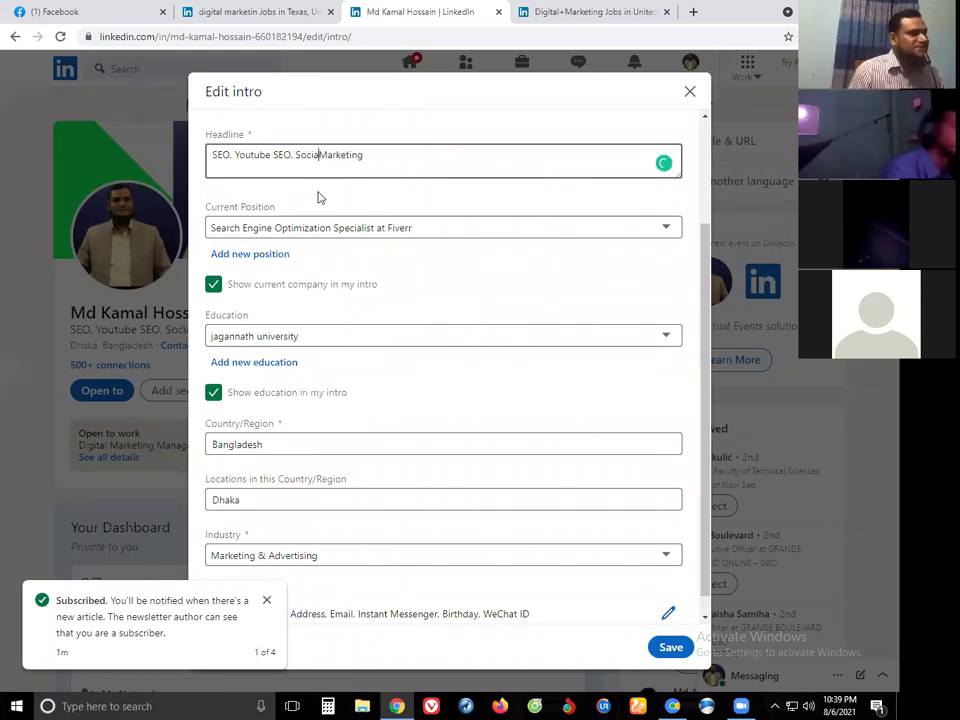
{"action": "type", "text": " media"}
{"action": "left_click", "coordinate": [331, 155]}
{"action": "key", "text": "BackSpace"}
{"action": "type", "text": "M"}
Step: Change the first headline entry to "SEO Expert", with no space before the comma
{"action": "left_click", "coordinate": [231, 155]}
{"action": "type", "text": ","}
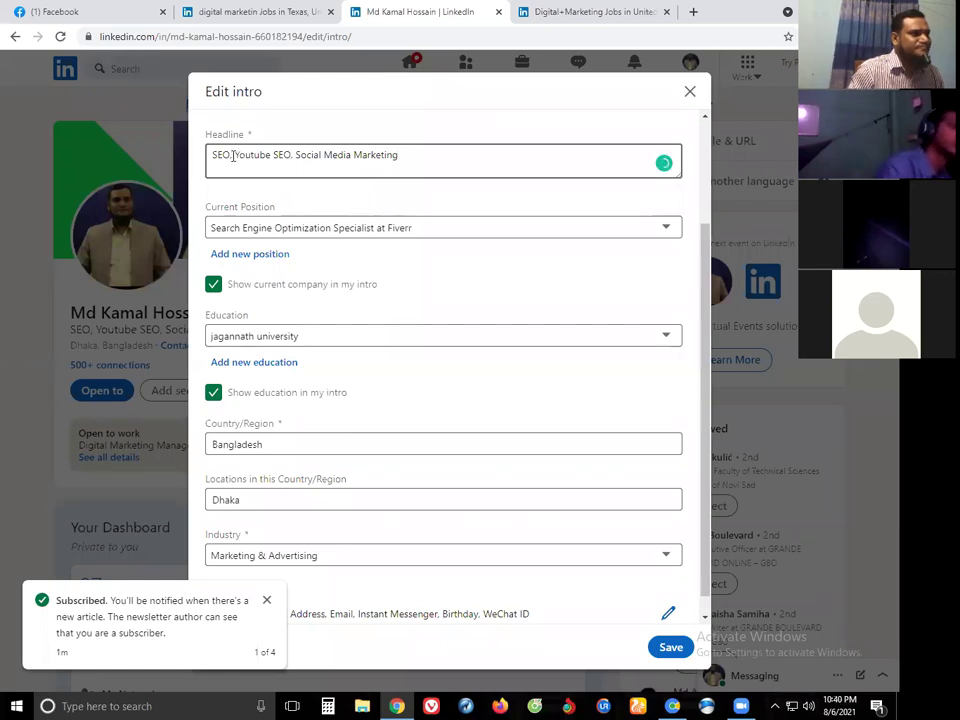
{"action": "left_click", "coordinate": [231, 155]}
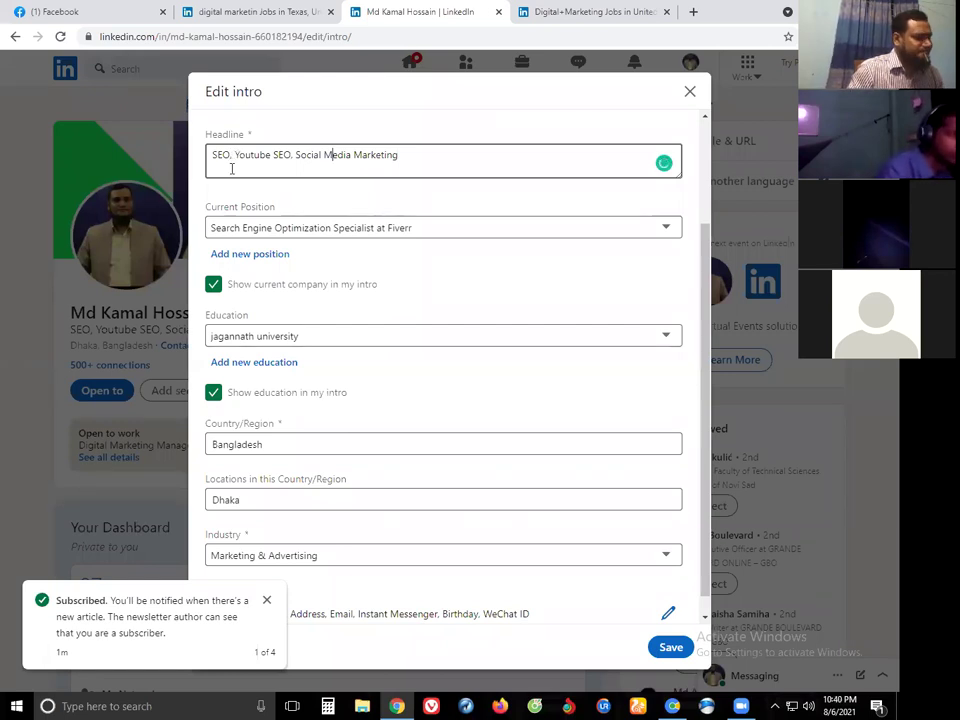
{"action": "type", "text": "E"}
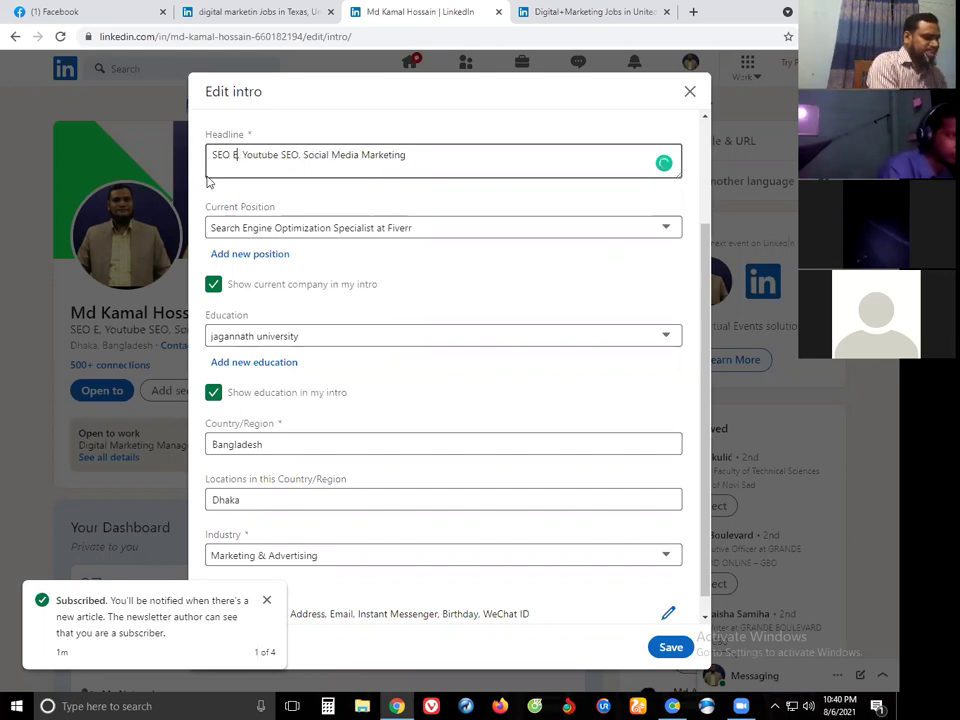
{"action": "type", "text": "xpert"}
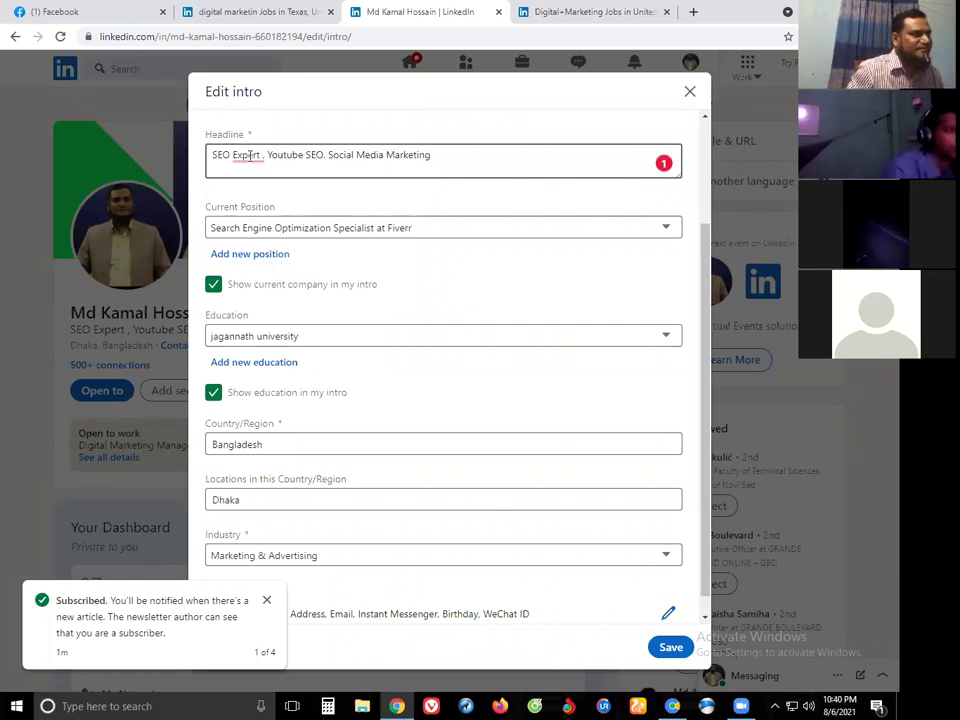
{"action": "mouse_move", "coordinate": [250, 157]}
{"action": "left_click", "coordinate": [251, 193]}
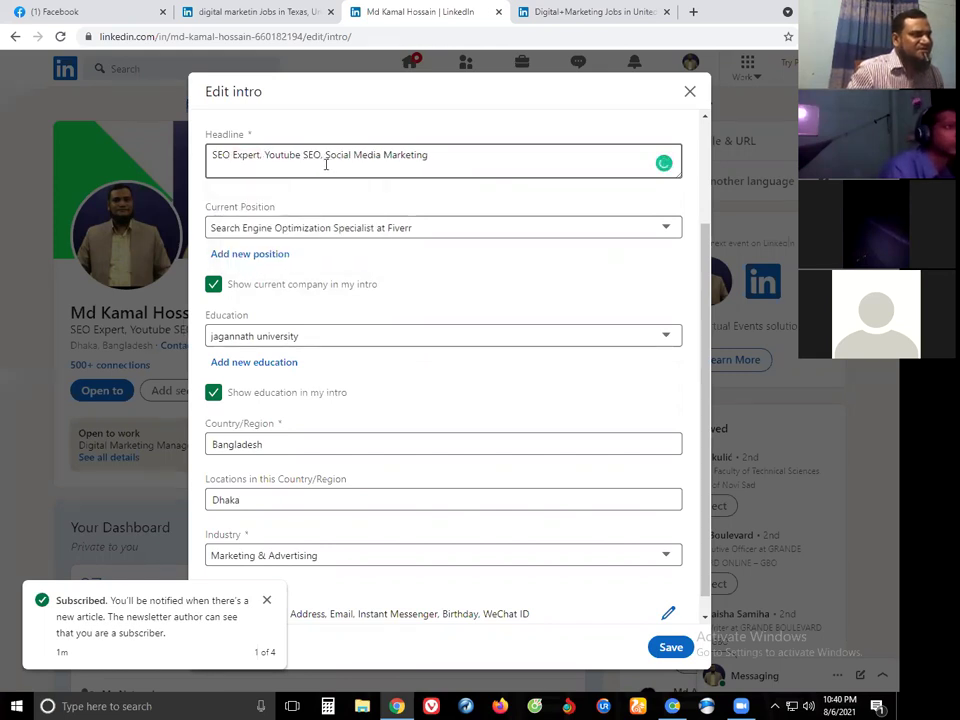
Step: Extend the YouTube entry in the headline to "Youtube channel and Video SEO", followed by a comma
{"action": "type", "text": ","}
{"action": "type", "text": "VI"}
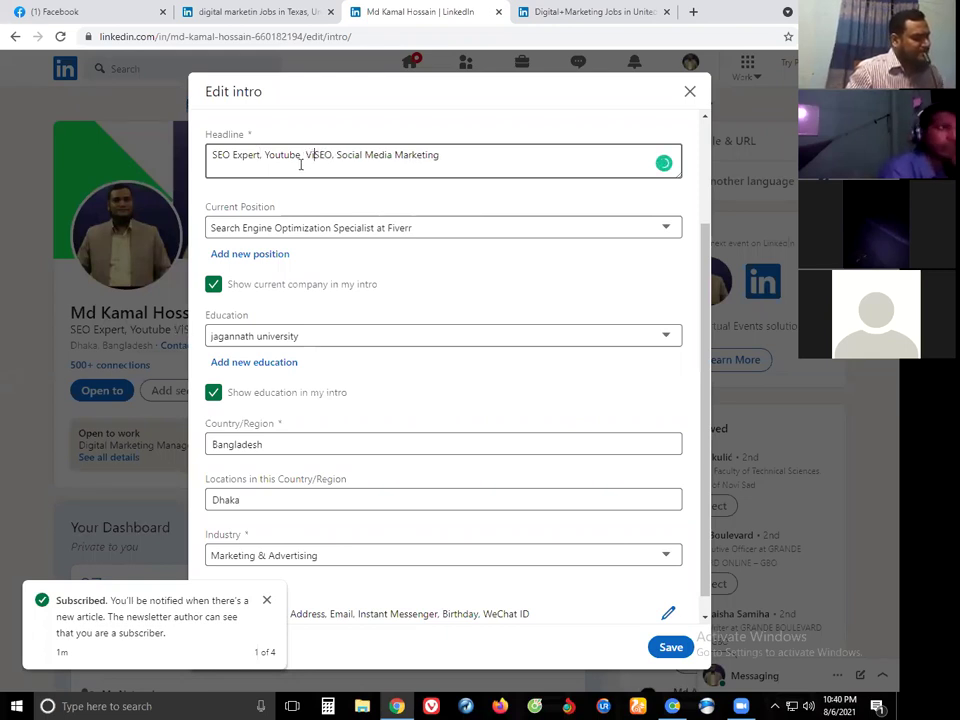
{"action": "type", "text": "ideo"}
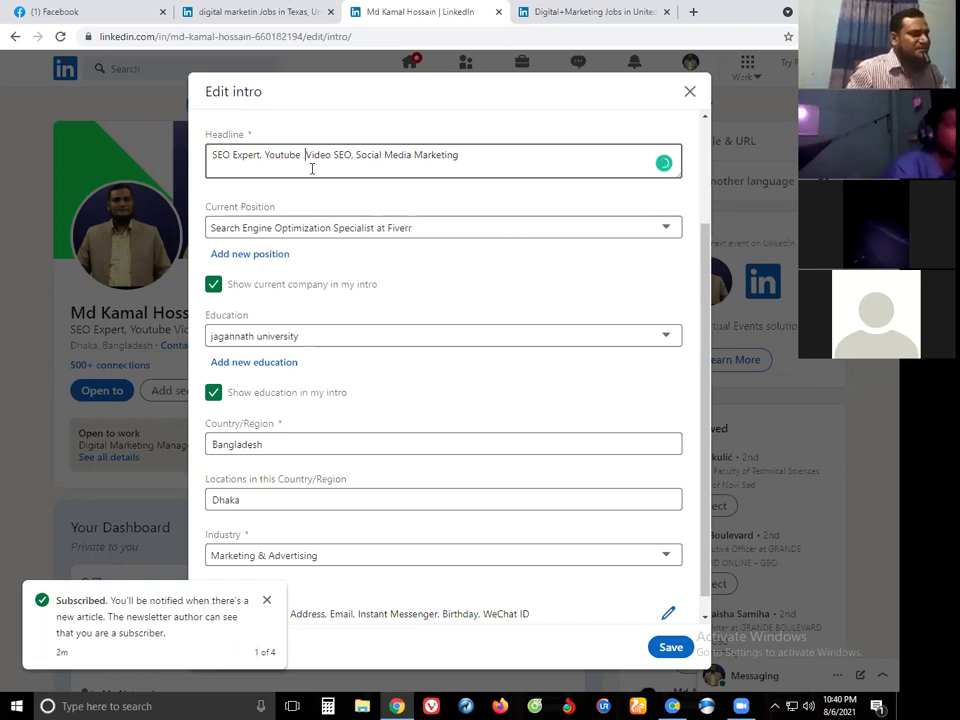
{"action": "key", "text": "BackSpace"}
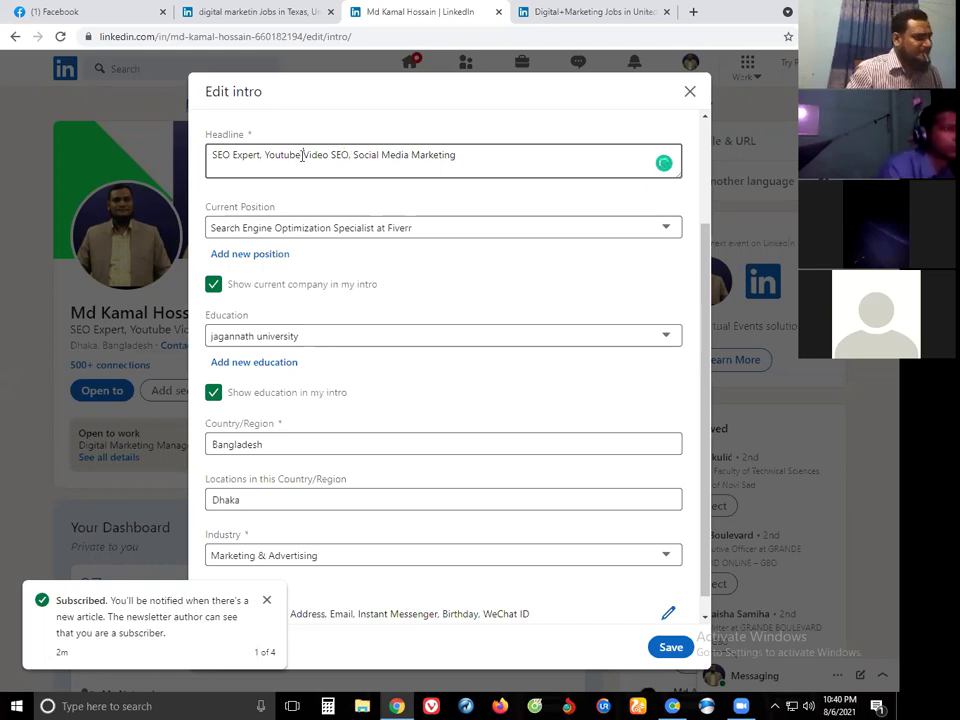
{"action": "type", "text": "ch"}
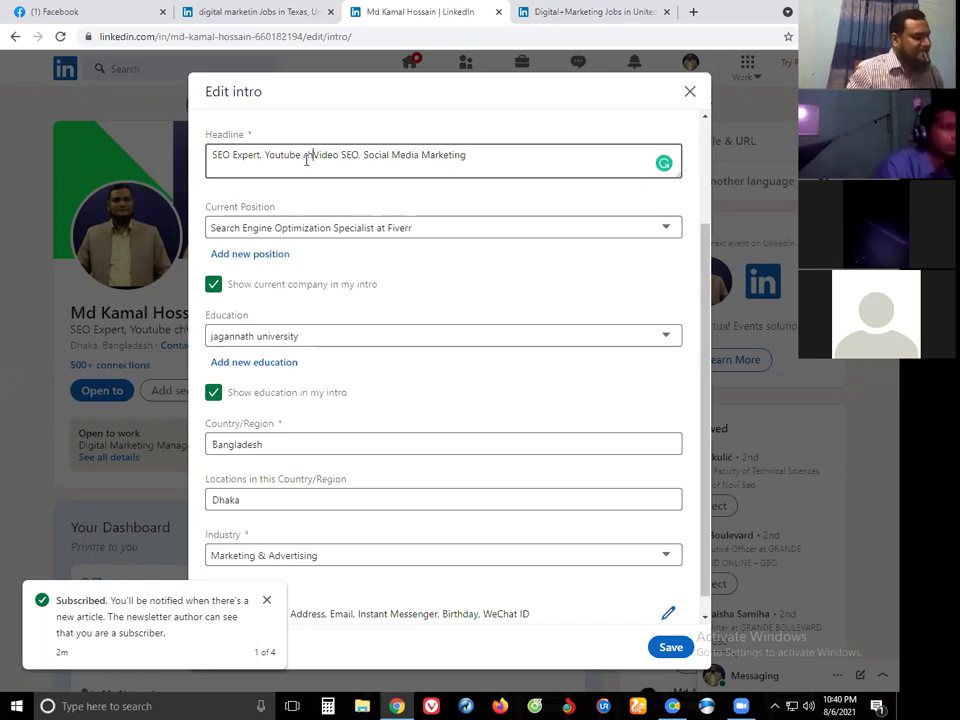
{"action": "type", "text": "ann"}
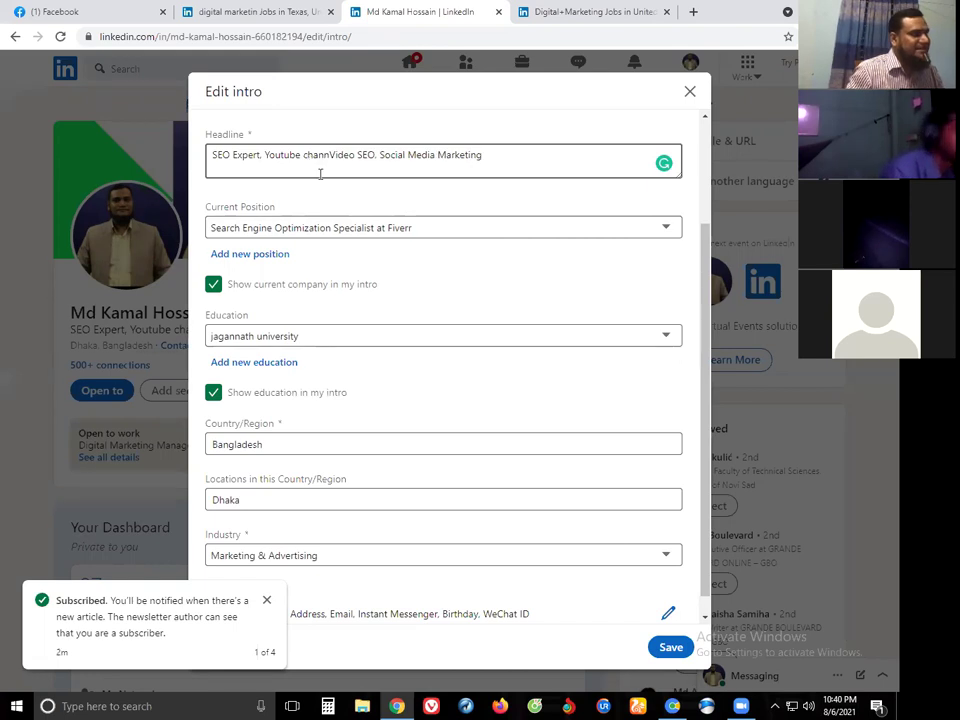
{"action": "type", "text": "el"}
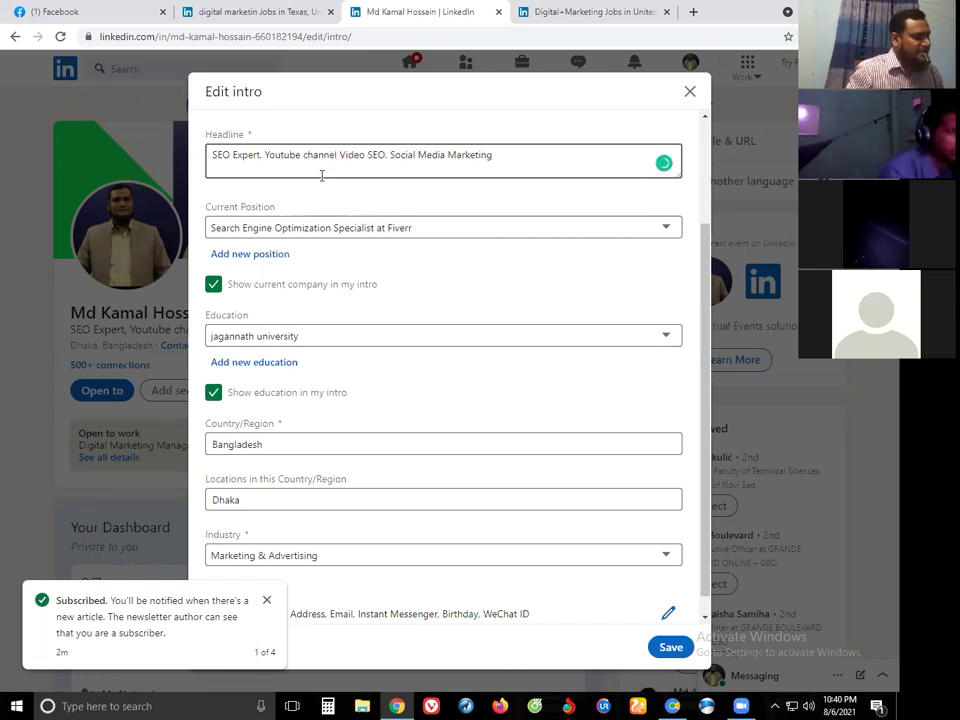
{"action": "type", "text": " a"}
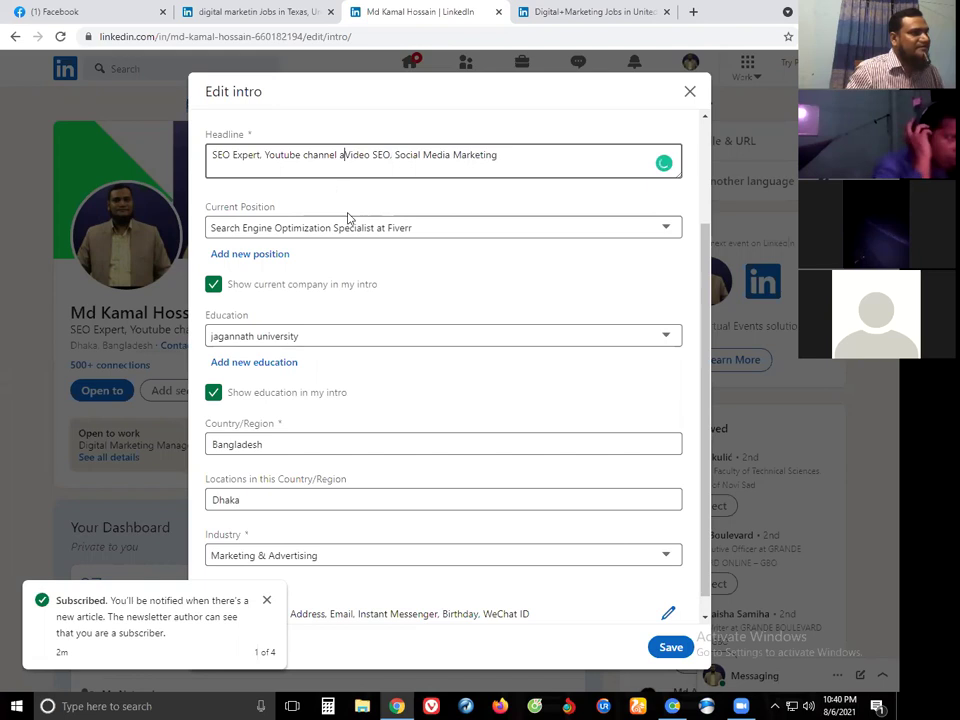
{"action": "type", "text": "nd"}
{"action": "left_click", "coordinate": [405, 156]}
{"action": "type", "text": ","}
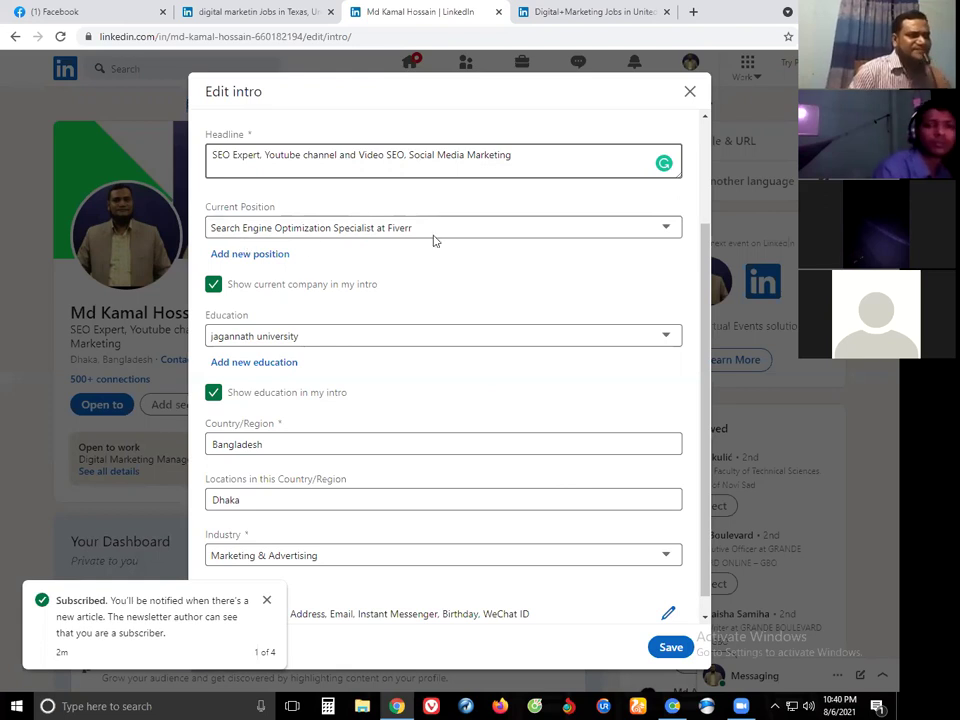
Step: Review the positions available as the current position in the intro
{"action": "left_click", "coordinate": [663, 230]}
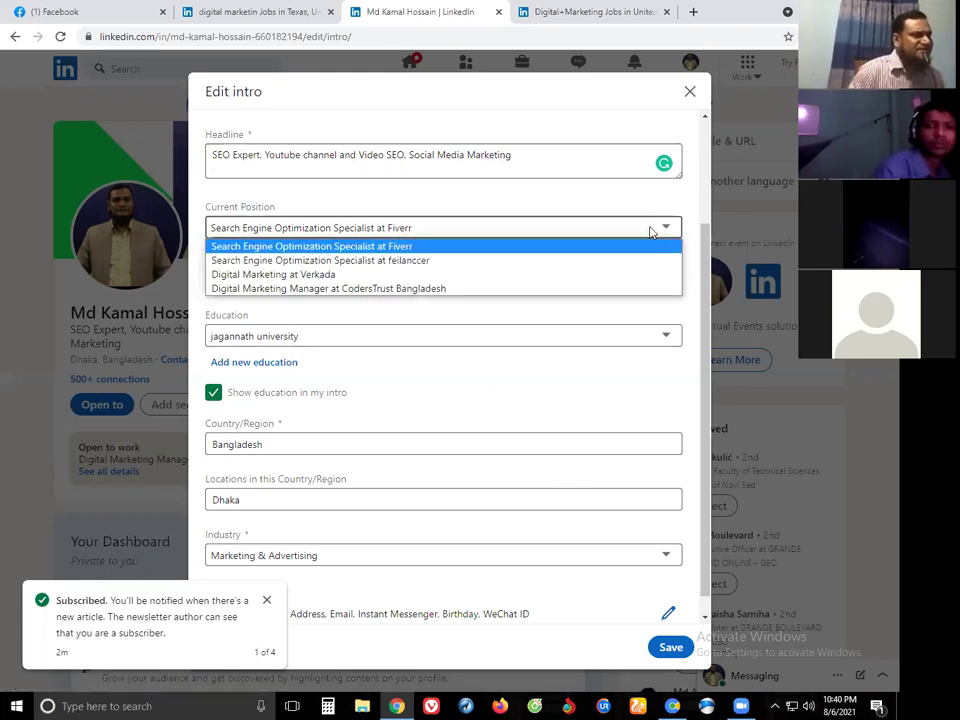
{"action": "left_click", "coordinate": [430, 228]}
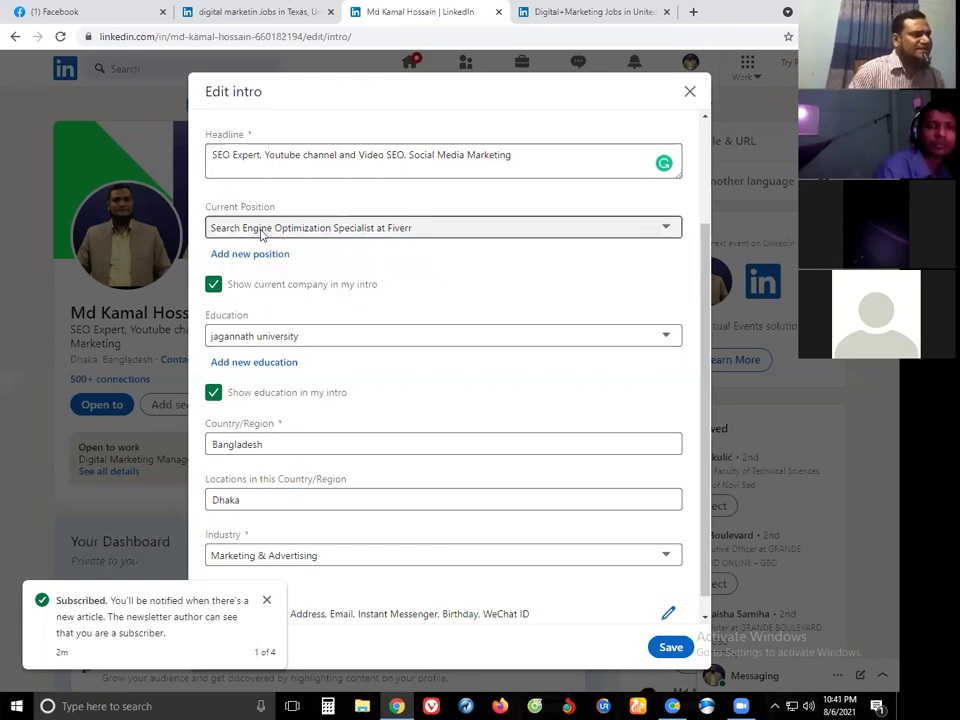
{"action": "left_click", "coordinate": [340, 229]}
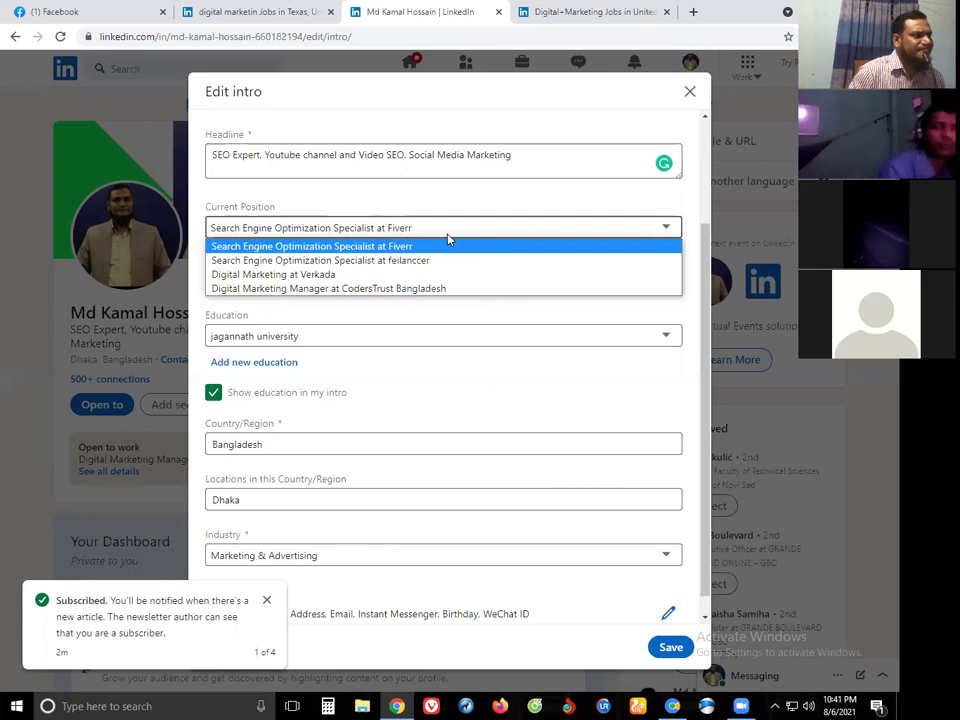
{"action": "left_click", "coordinate": [415, 236]}
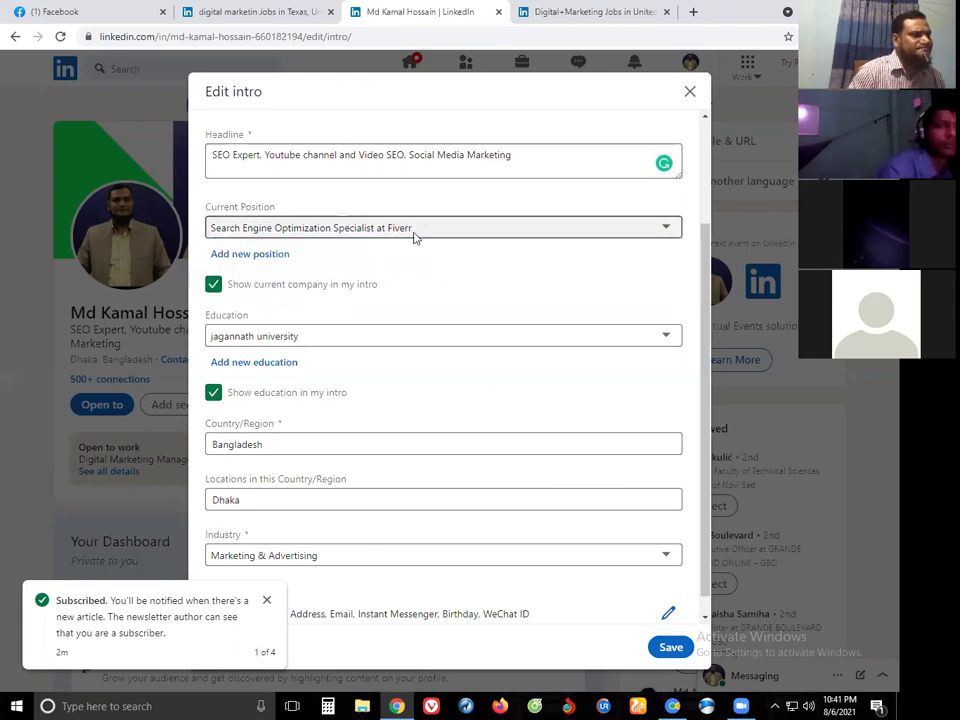
Step: Start a new position with the title Social Media Marketing Specialist and the employment type Full-time
{"action": "left_click", "coordinate": [251, 256]}
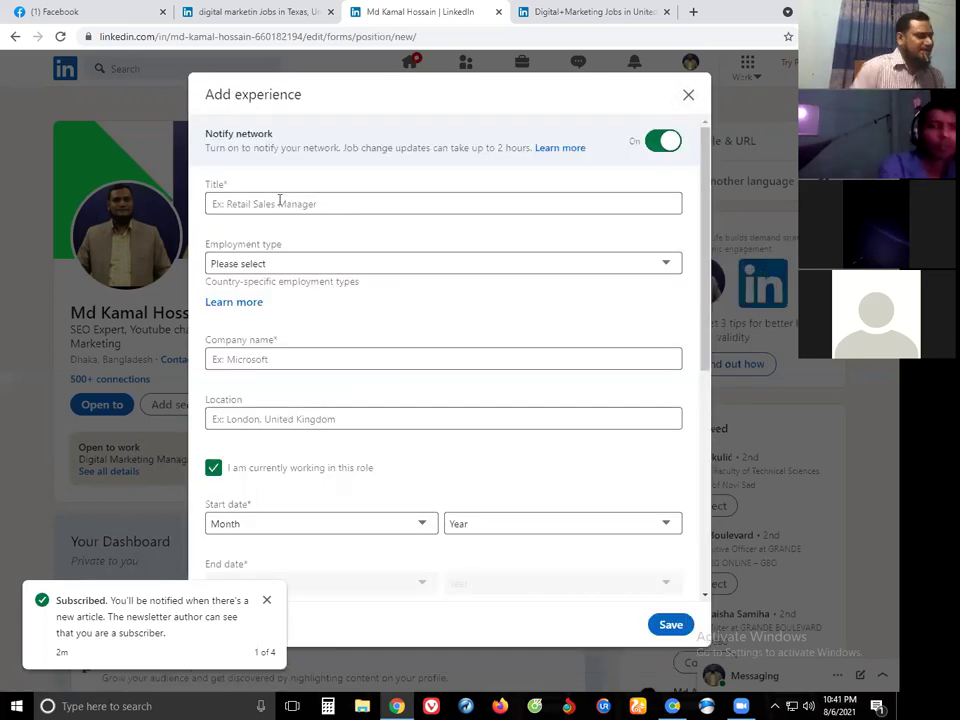
{"action": "left_click", "coordinate": [279, 200]}
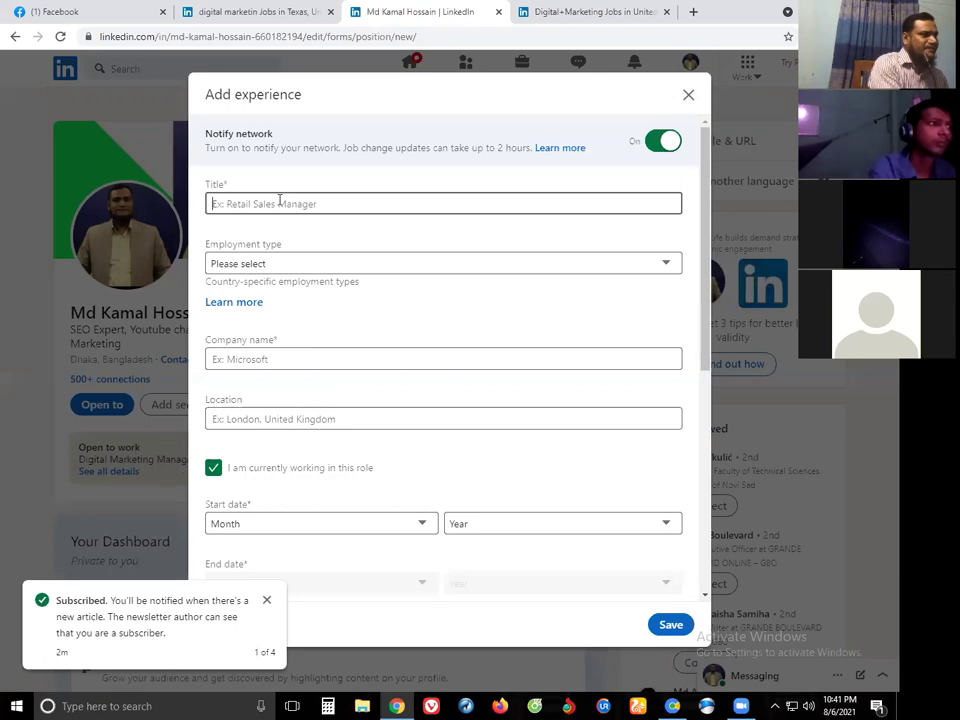
{"action": "type", "text": "D"}
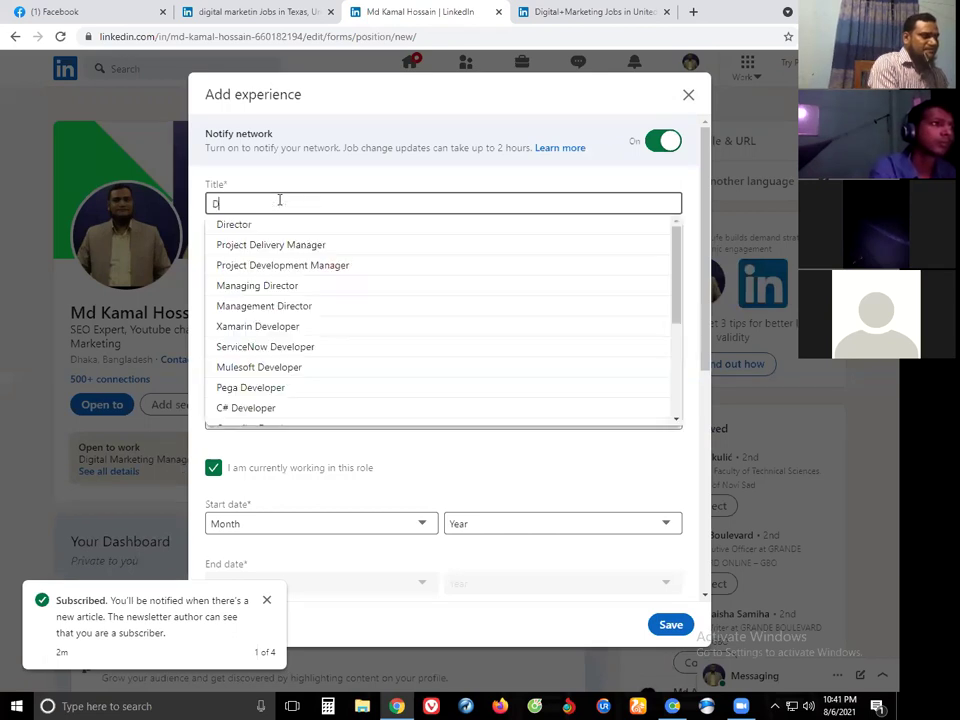
{"action": "key", "text": "BackSpace"}
{"action": "type", "text": "S"}
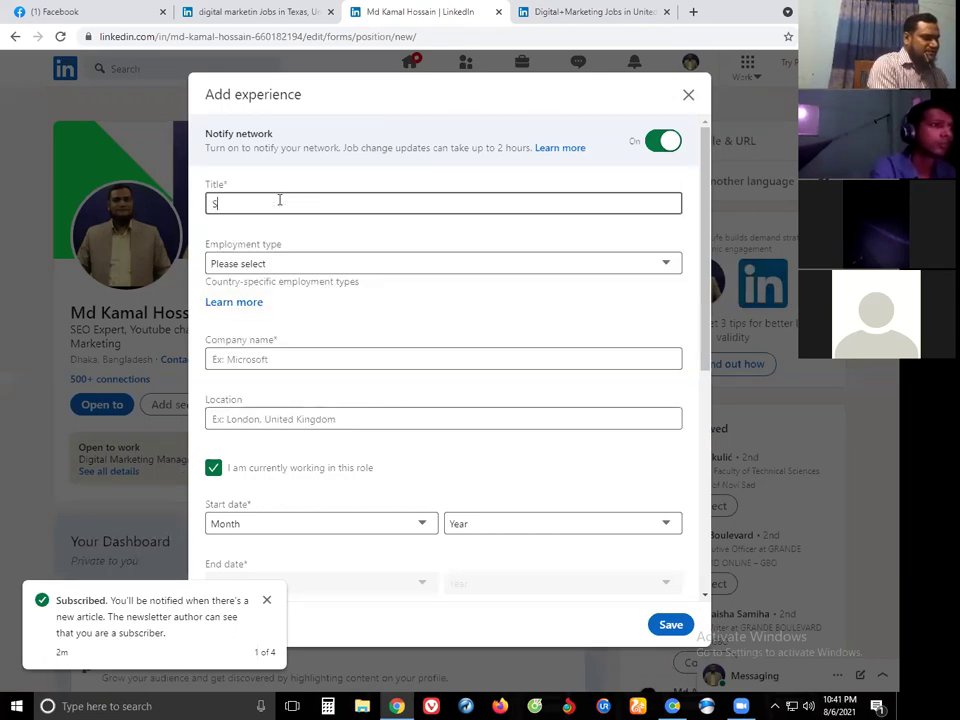
{"action": "type", "text": "ocial"}
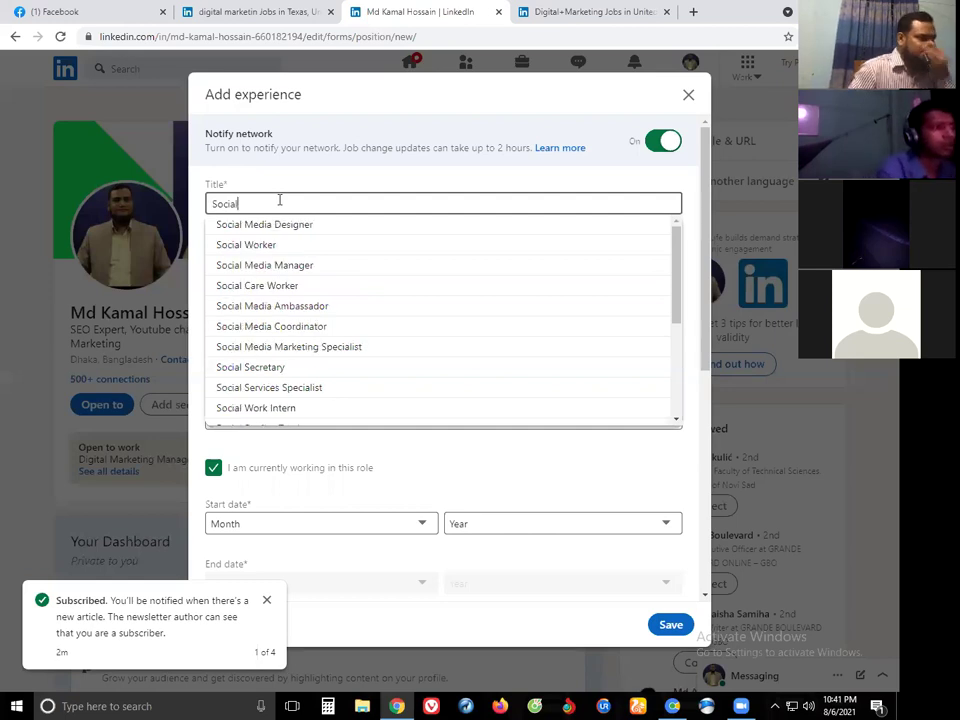
{"action": "left_click", "coordinate": [281, 346]}
{"action": "left_click", "coordinate": [278, 267]}
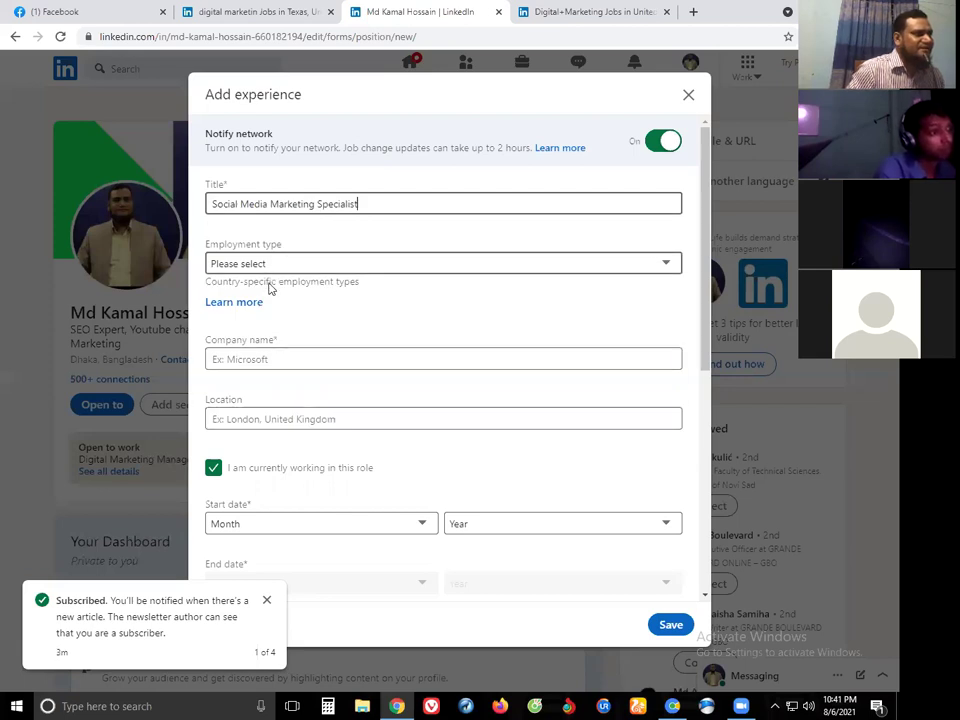
{"action": "left_click", "coordinate": [261, 300]}
Step: Set the new position's company to Fiverr and its location to United States
{"action": "left_click", "coordinate": [268, 357]}
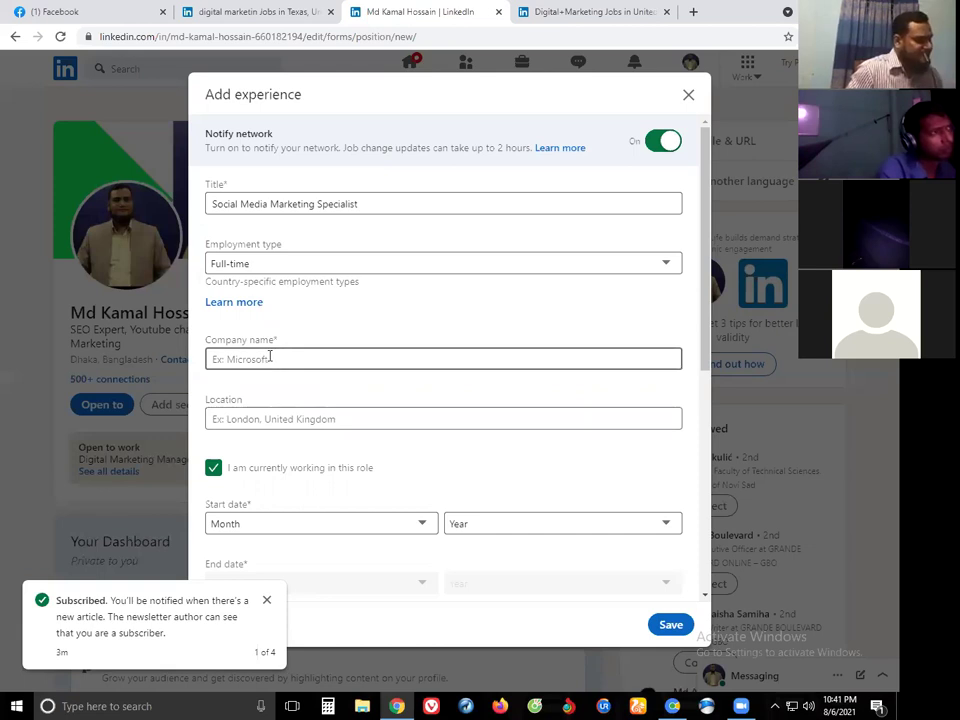
{"action": "type", "text": "F"}
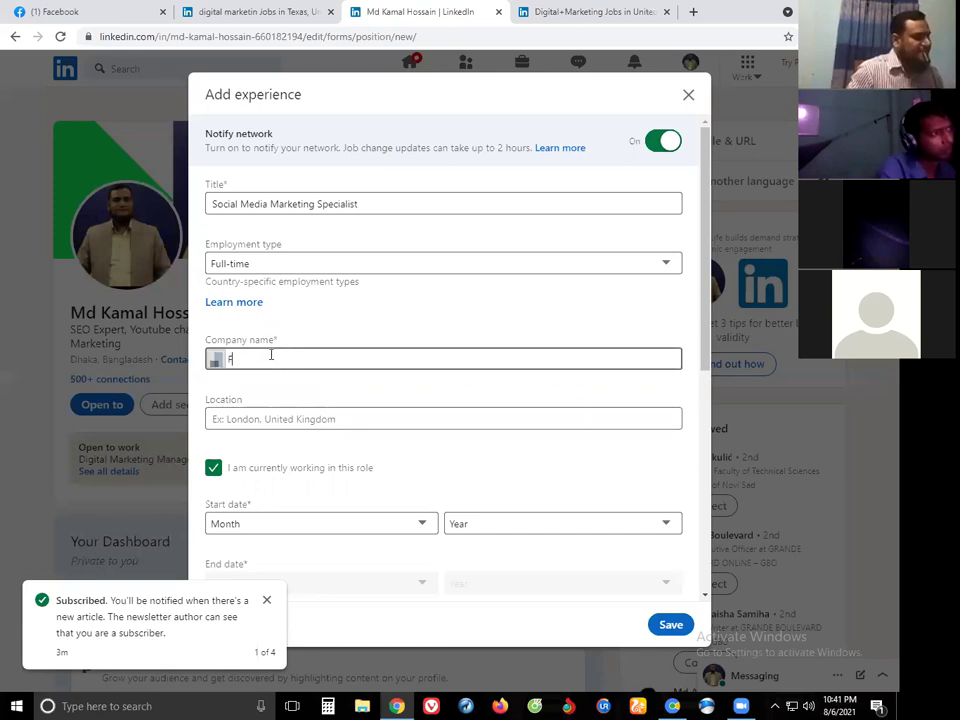
{"action": "type", "text": "iver"}
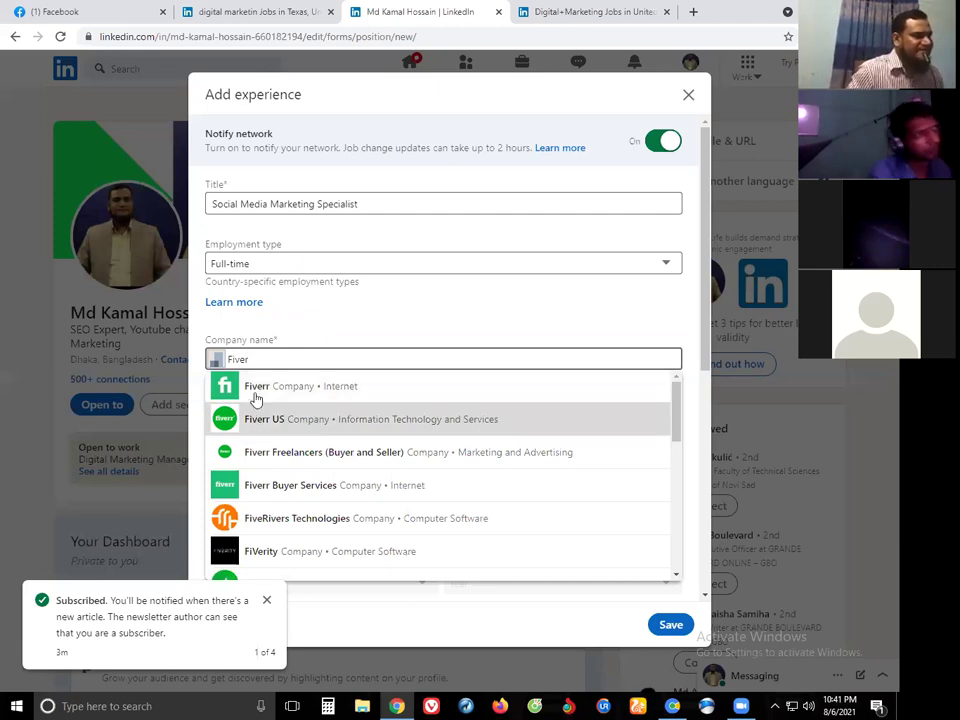
{"action": "left_click", "coordinate": [257, 388]}
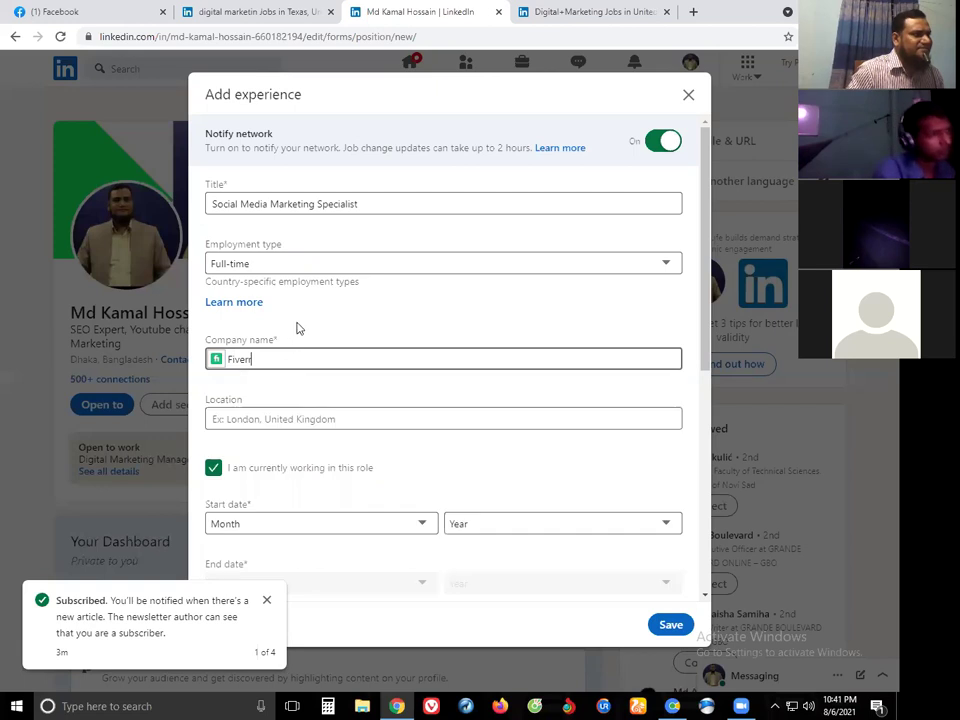
{"action": "scroll", "coordinate": [274, 343], "scroll_direction": "down", "scroll_amount": 1}
{"action": "left_click", "coordinate": [264, 349]}
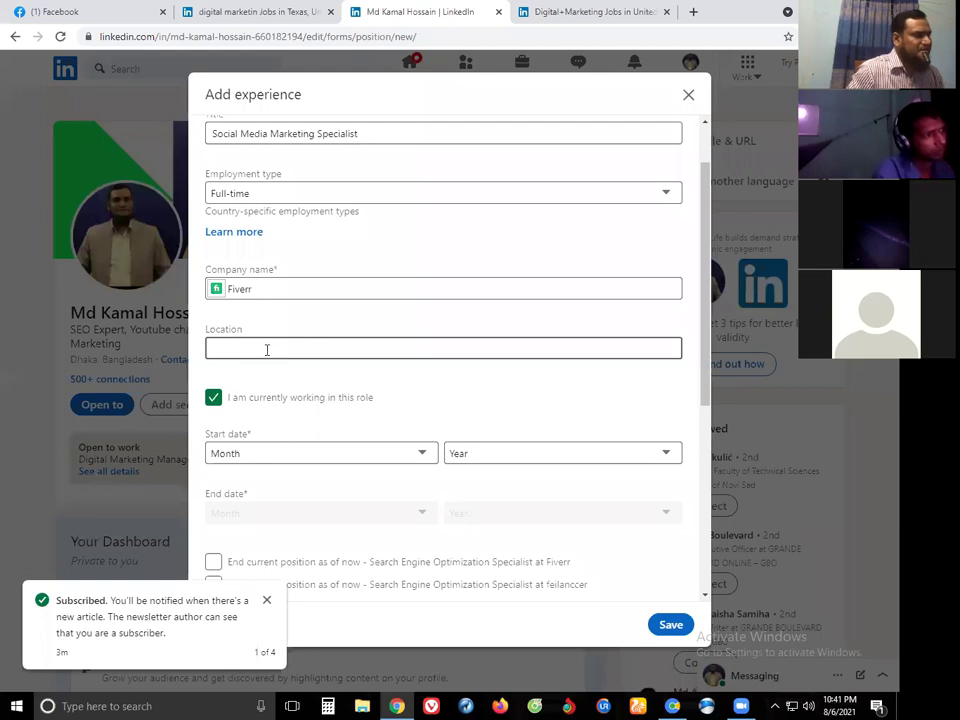
{"action": "type", "text": "u"}
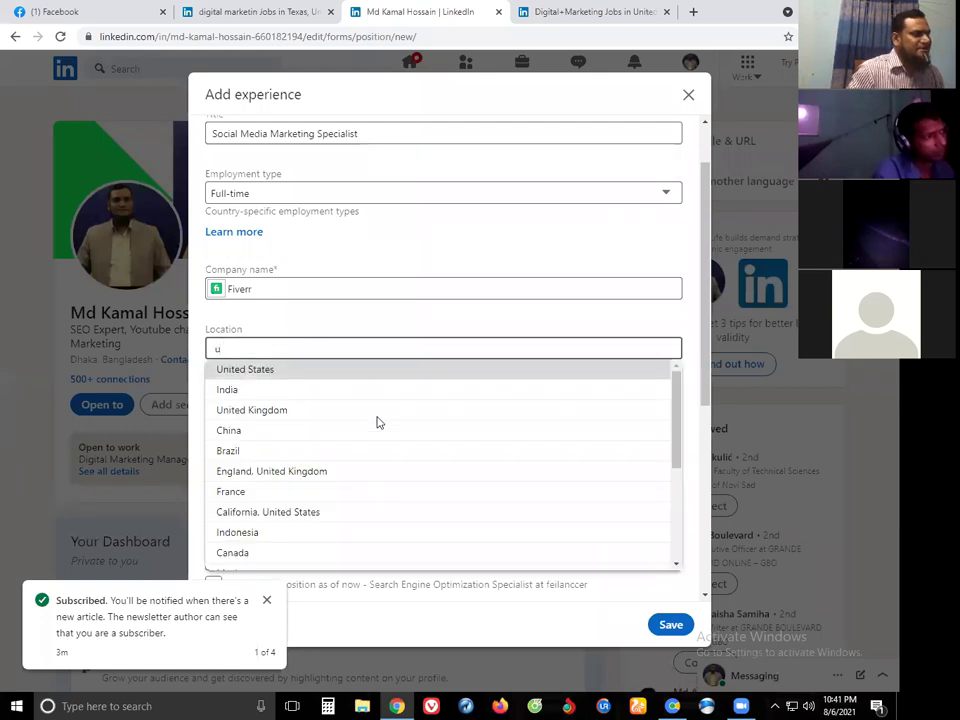
{"action": "key", "text": "Return"}
Step: Set the position's start date to January 2021
{"action": "scroll", "coordinate": [418, 392], "scroll_direction": "down", "scroll_amount": 1}
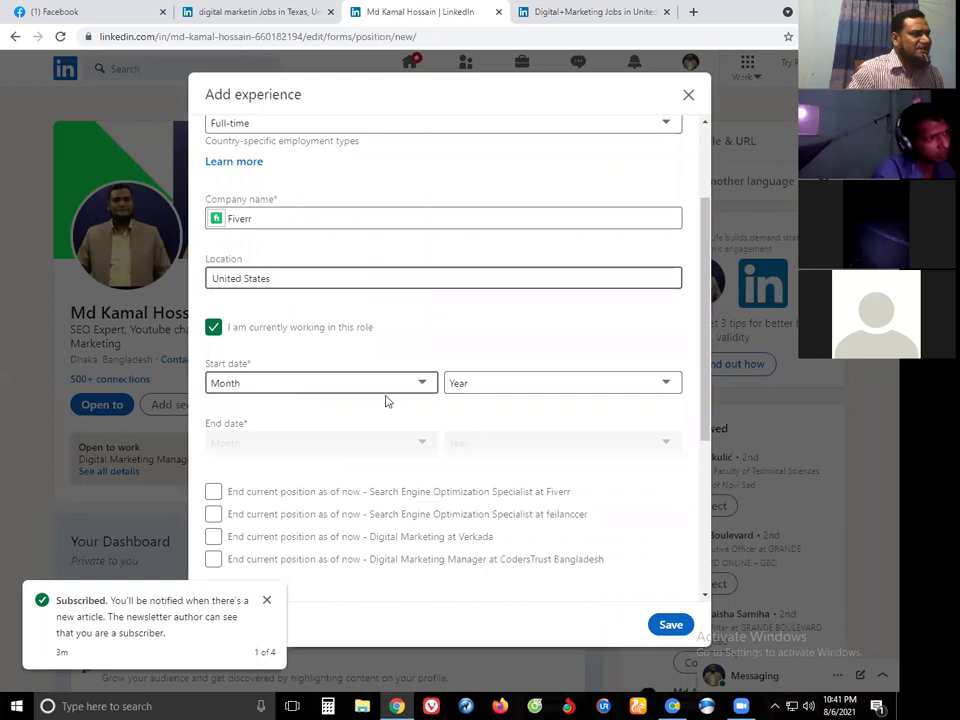
{"action": "left_click", "coordinate": [387, 390]}
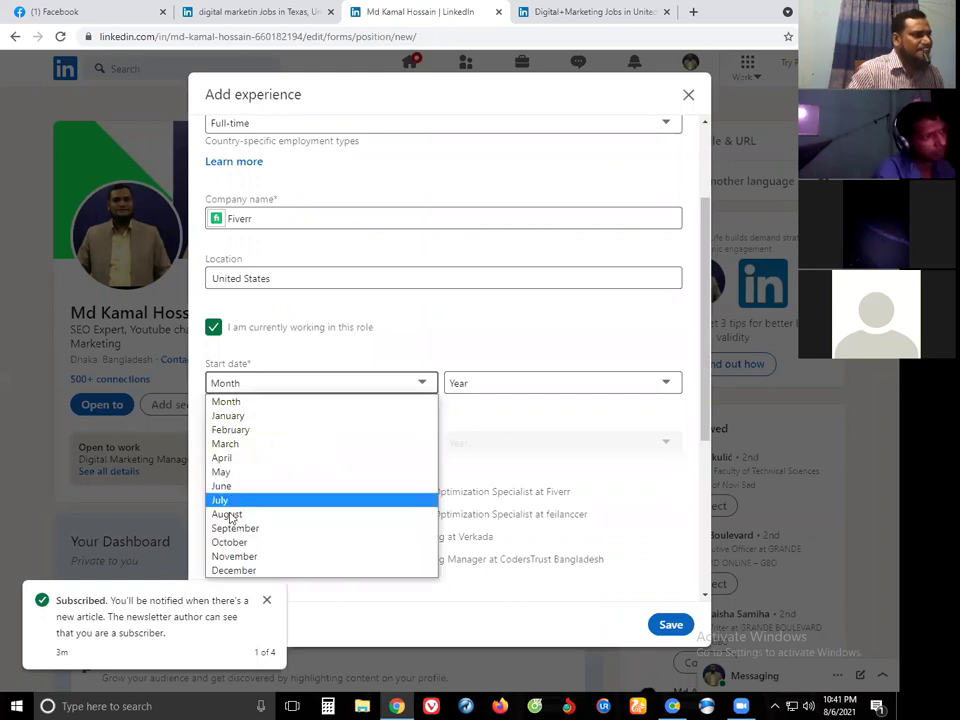
{"action": "left_click", "coordinate": [505, 387]}
{"action": "left_click", "coordinate": [492, 390]}
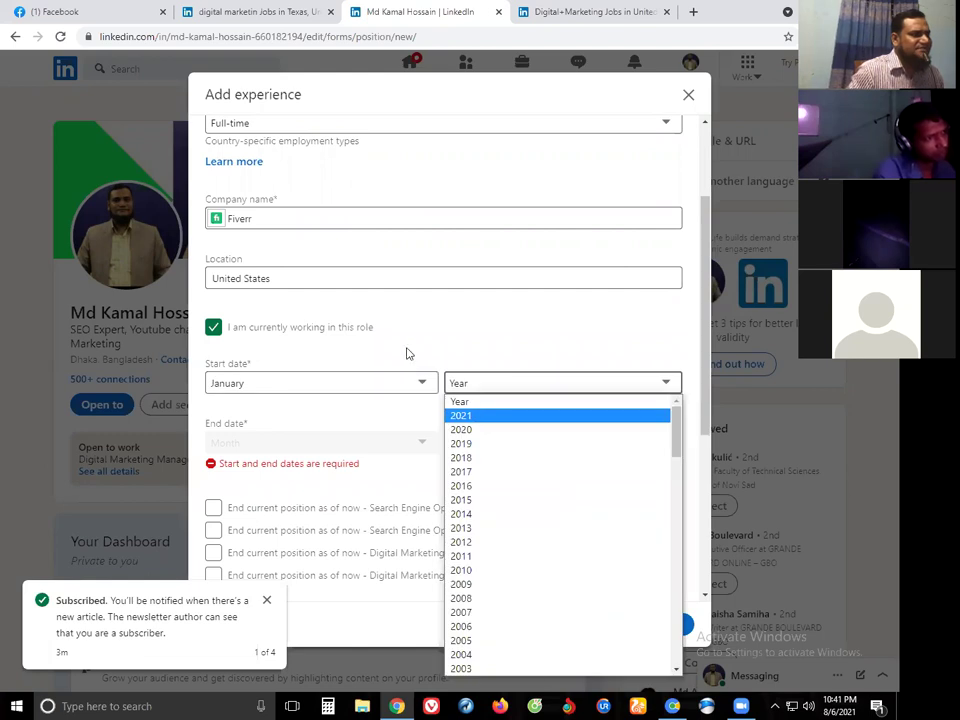
{"action": "key", "text": "Return"}
Step: Look over the headline, industry and description fields of the new position and dismiss the subscription notifications
{"action": "scroll", "coordinate": [386, 311], "scroll_direction": "down", "scroll_amount": 2}
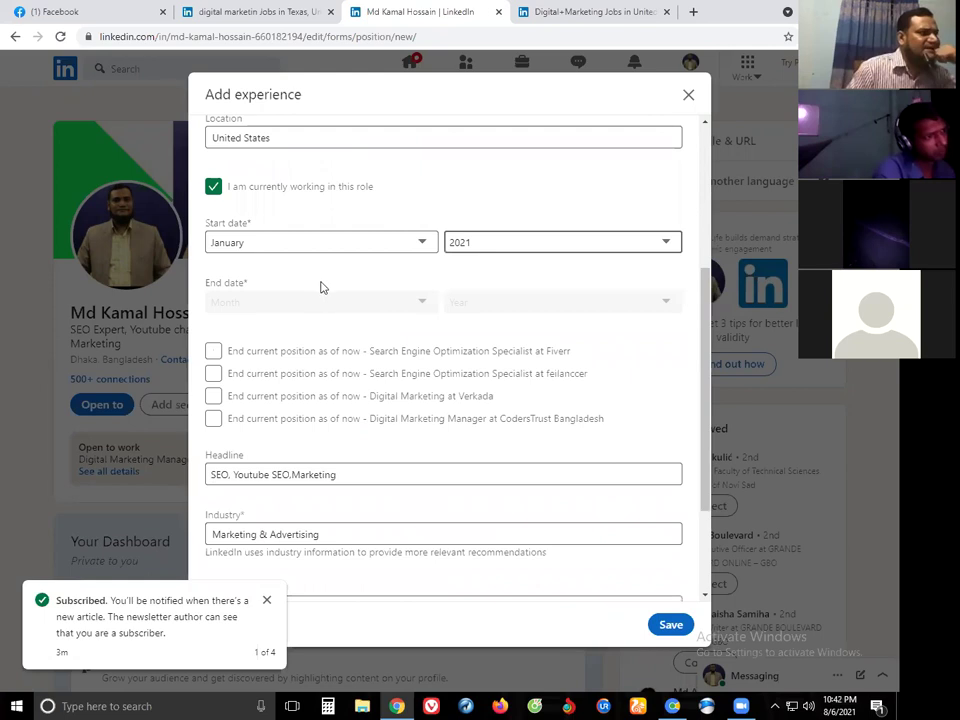
{"action": "scroll", "coordinate": [298, 326], "scroll_direction": "down", "scroll_amount": 1}
{"action": "left_click", "coordinate": [231, 405]}
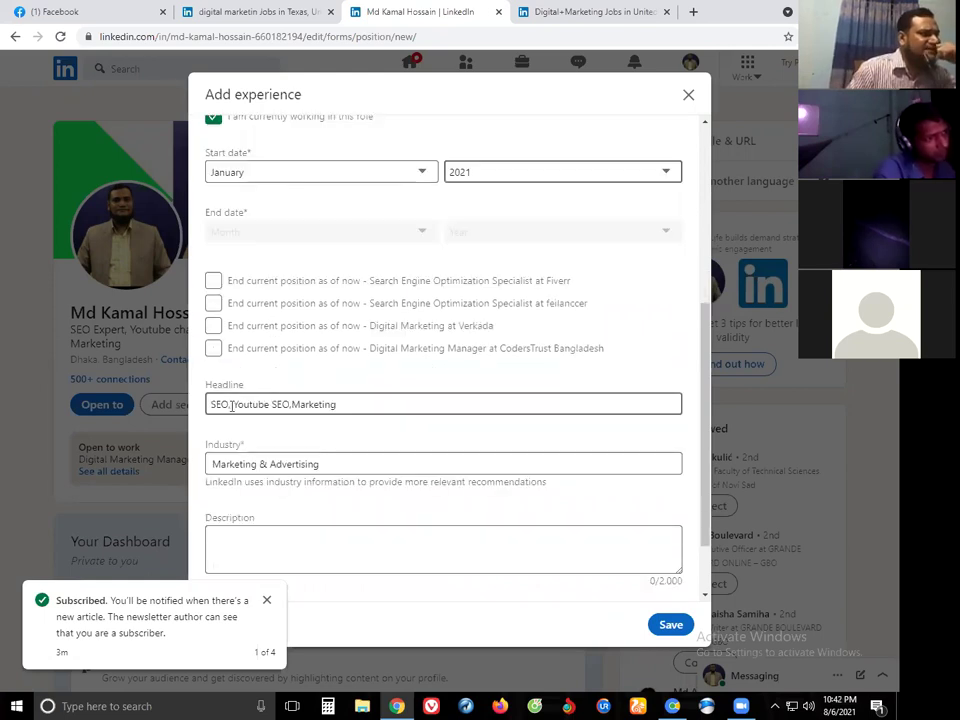
{"action": "left_click", "coordinate": [263, 313]}
{"action": "scroll", "coordinate": [265, 311], "scroll_direction": "up", "scroll_amount": 5}
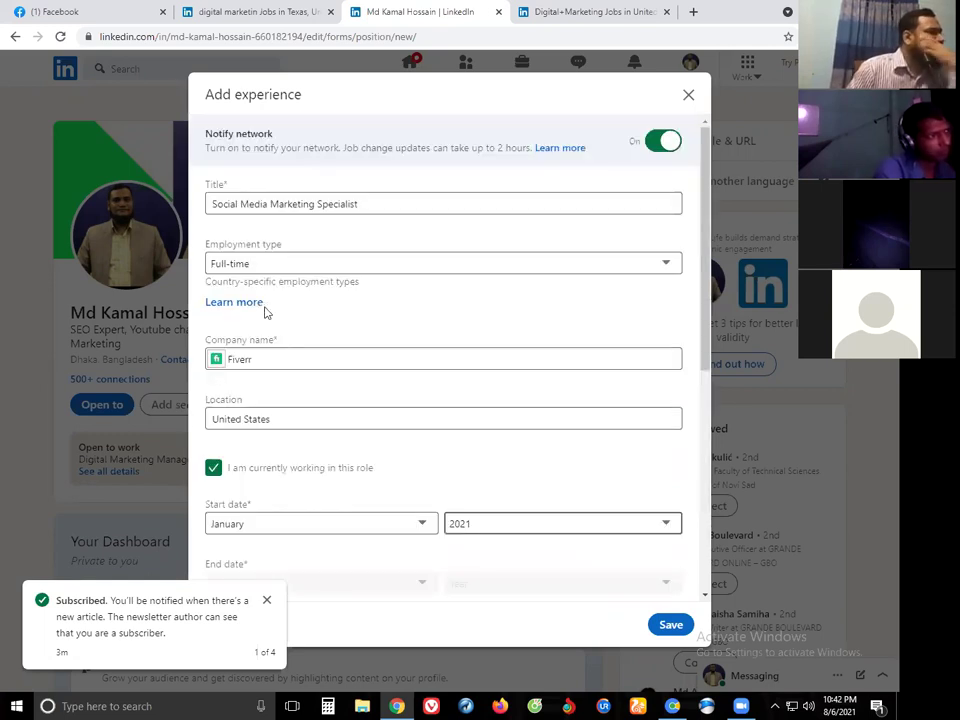
{"action": "scroll", "coordinate": [266, 313], "scroll_direction": "down", "scroll_amount": 6}
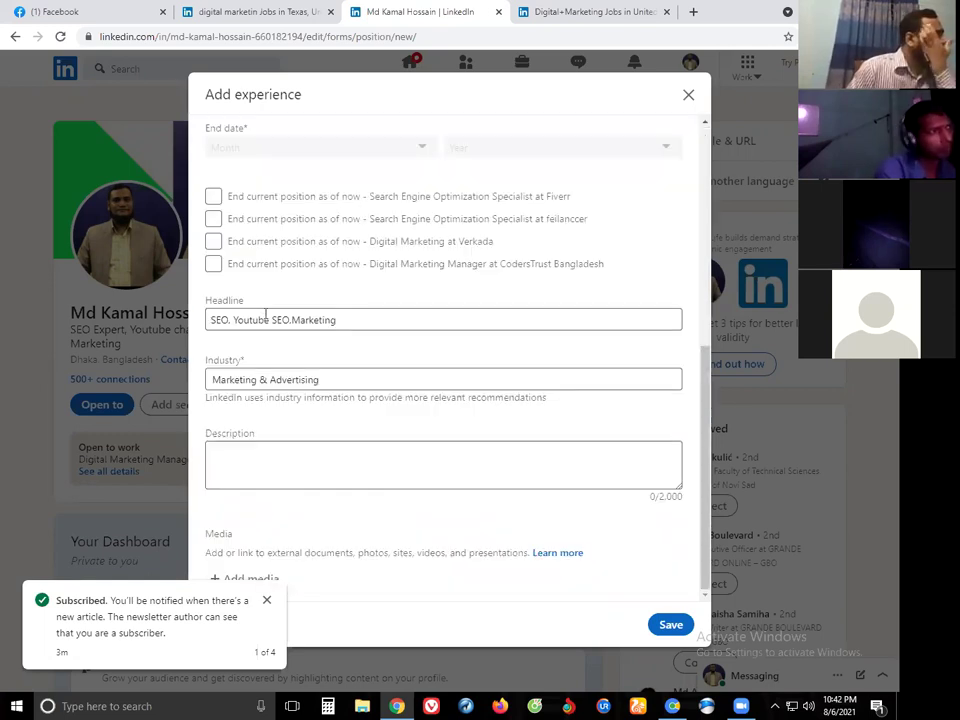
{"action": "left_click", "coordinate": [231, 461]}
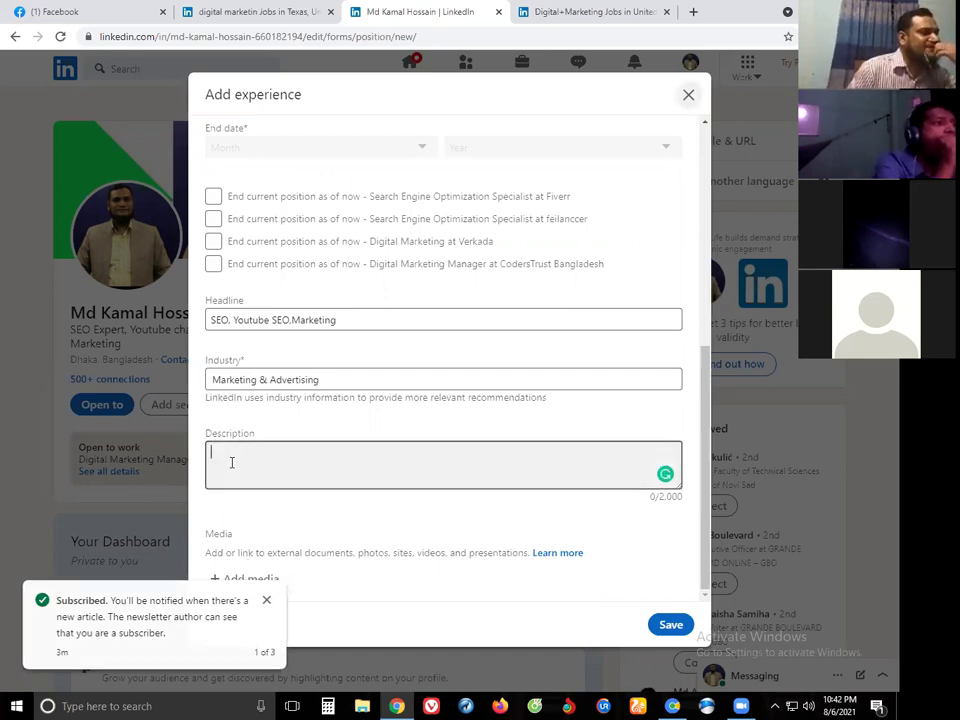
{"action": "left_click", "coordinate": [266, 601]}
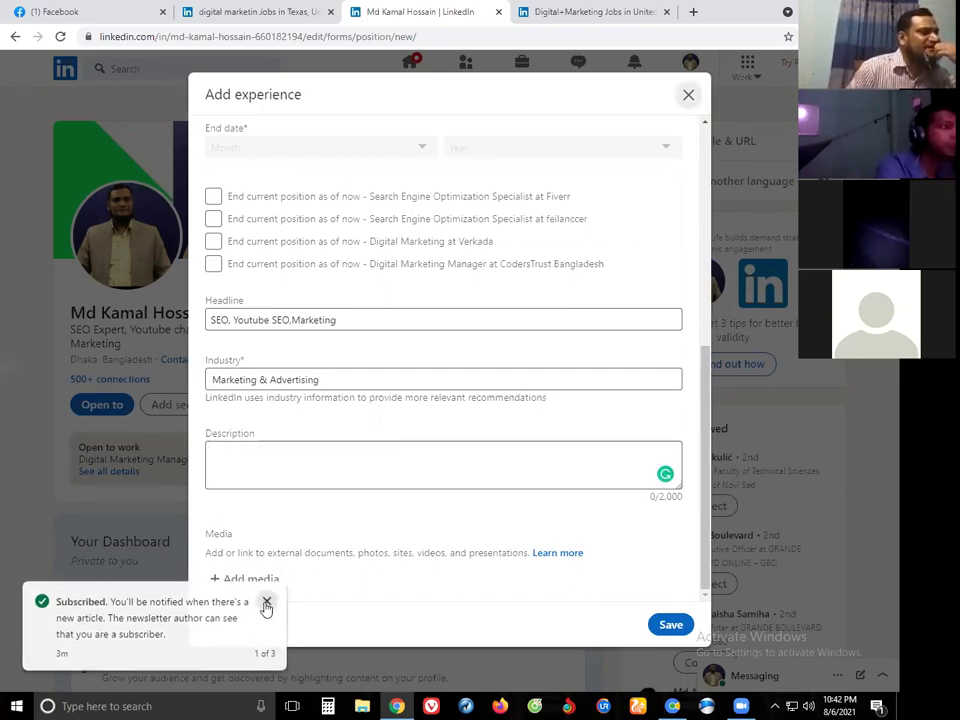
{"action": "left_click", "coordinate": [227, 457]}
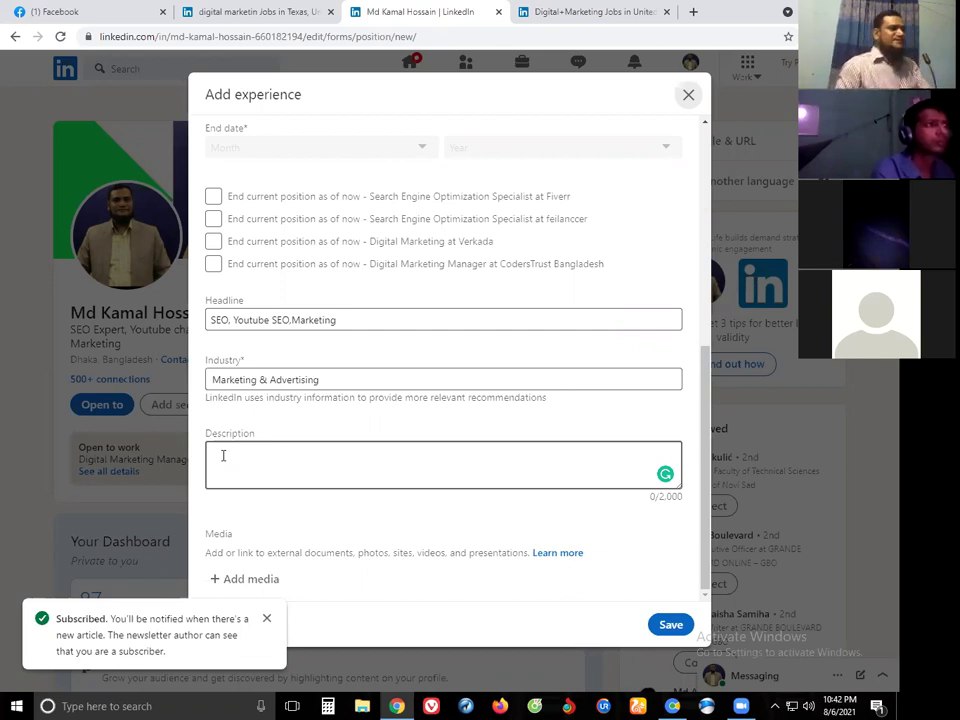
Step: Check the entries of the Social Media Marketing Specialist position and save it with an empty description
{"action": "left_click", "coordinate": [318, 382]}
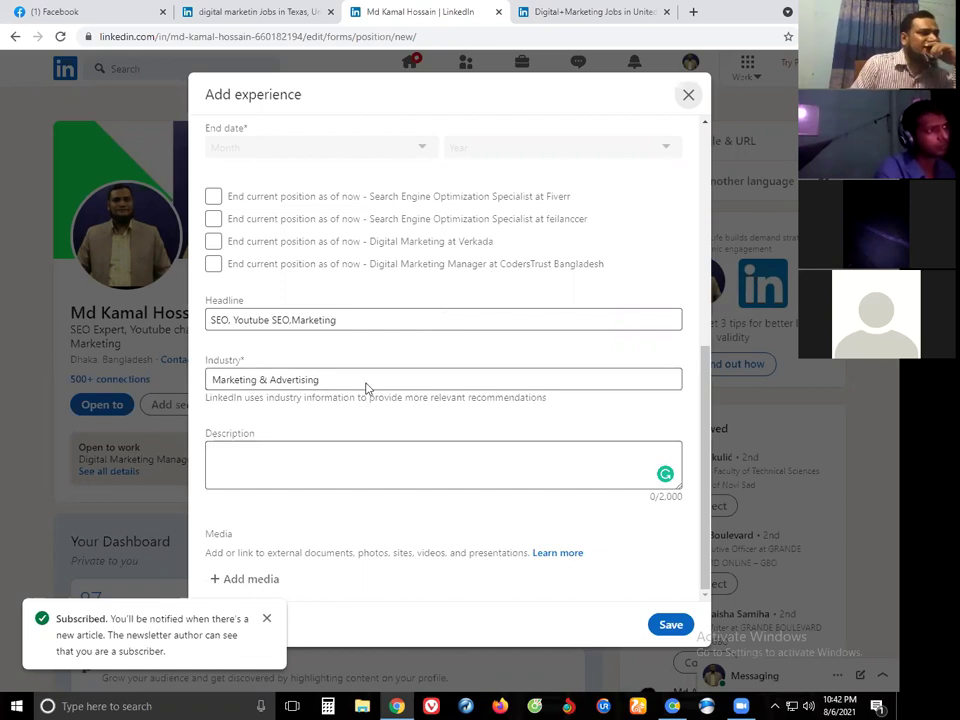
{"action": "scroll", "coordinate": [366, 390], "scroll_direction": "up", "scroll_amount": 2}
{"action": "scroll", "coordinate": [366, 388], "scroll_direction": "up", "scroll_amount": 2}
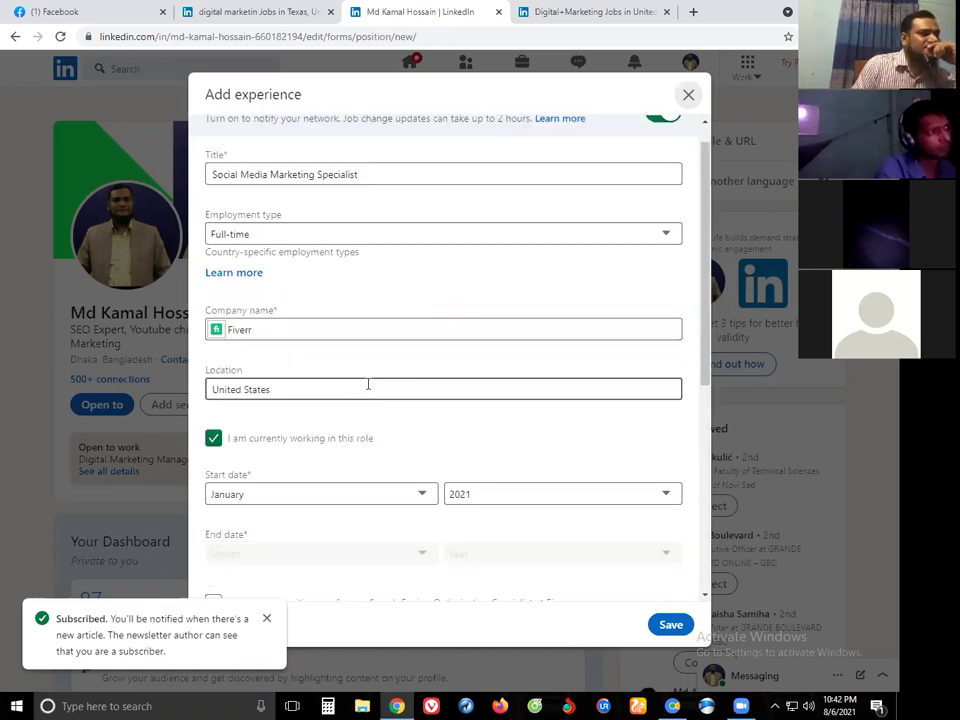
{"action": "scroll", "coordinate": [368, 387], "scroll_direction": "down", "scroll_amount": 3}
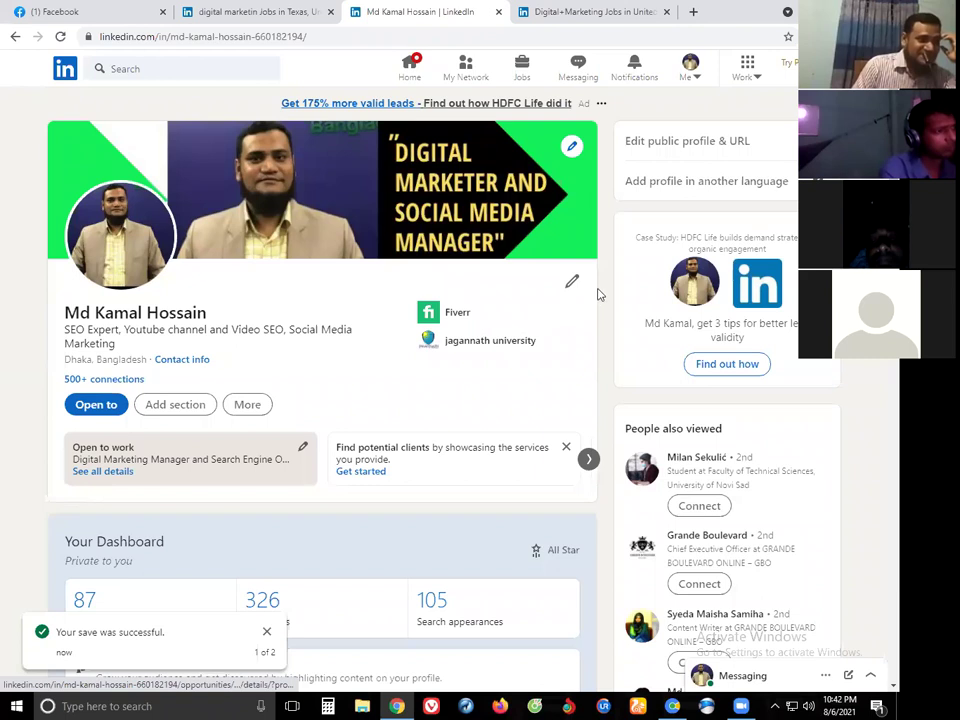
Step: Examine the updated profile, including the dashboard, the Experience list, and the education and skills sections
{"action": "scroll", "coordinate": [368, 388], "scroll_direction": "down", "scroll_amount": 1}
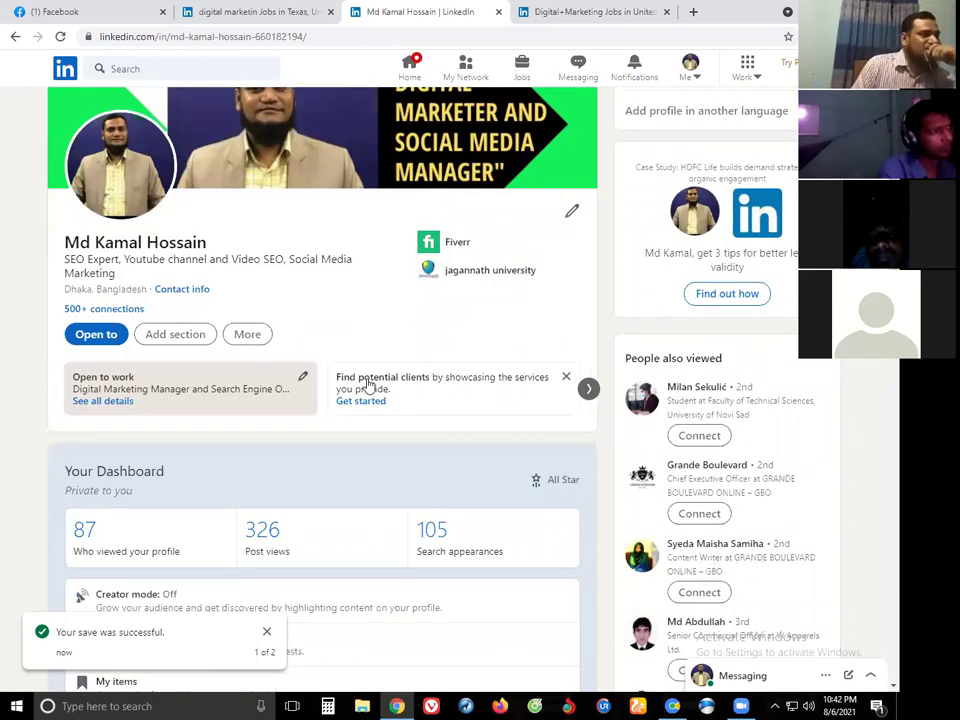
{"action": "scroll", "coordinate": [300, 390], "scroll_direction": "down", "scroll_amount": 1}
{"action": "scroll", "coordinate": [182, 322], "scroll_direction": "down", "scroll_amount": 2}
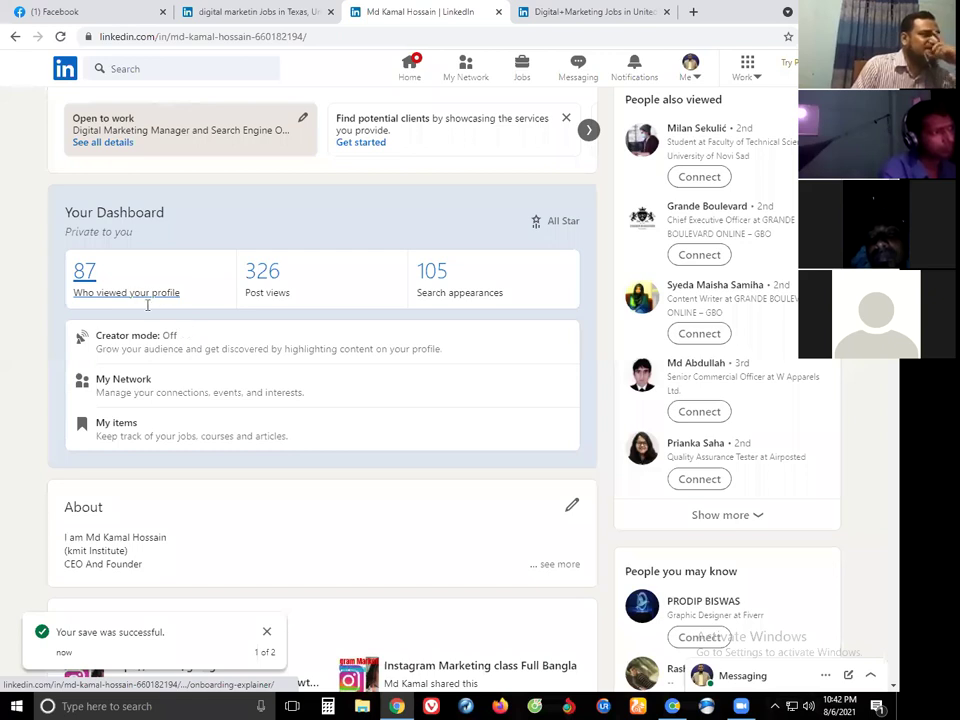
{"action": "scroll", "coordinate": [133, 289], "scroll_direction": "down", "scroll_amount": 5}
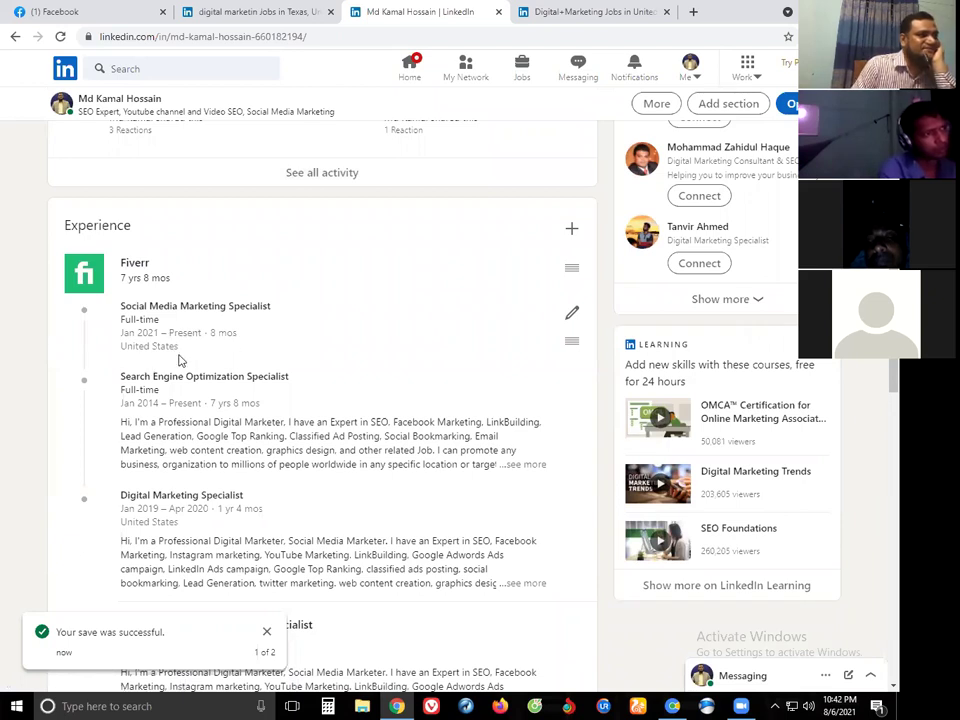
{"action": "scroll", "coordinate": [134, 266], "scroll_direction": "down", "scroll_amount": 1}
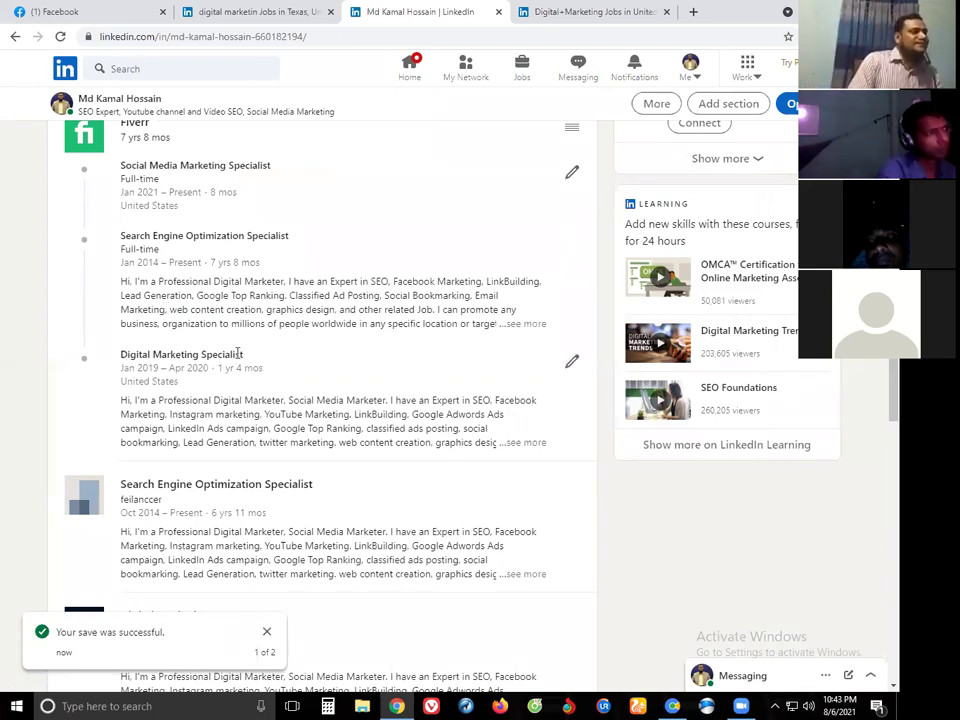
{"action": "scroll", "coordinate": [236, 356], "scroll_direction": "down", "scroll_amount": 5}
{"action": "scroll", "coordinate": [225, 365], "scroll_direction": "down", "scroll_amount": 4}
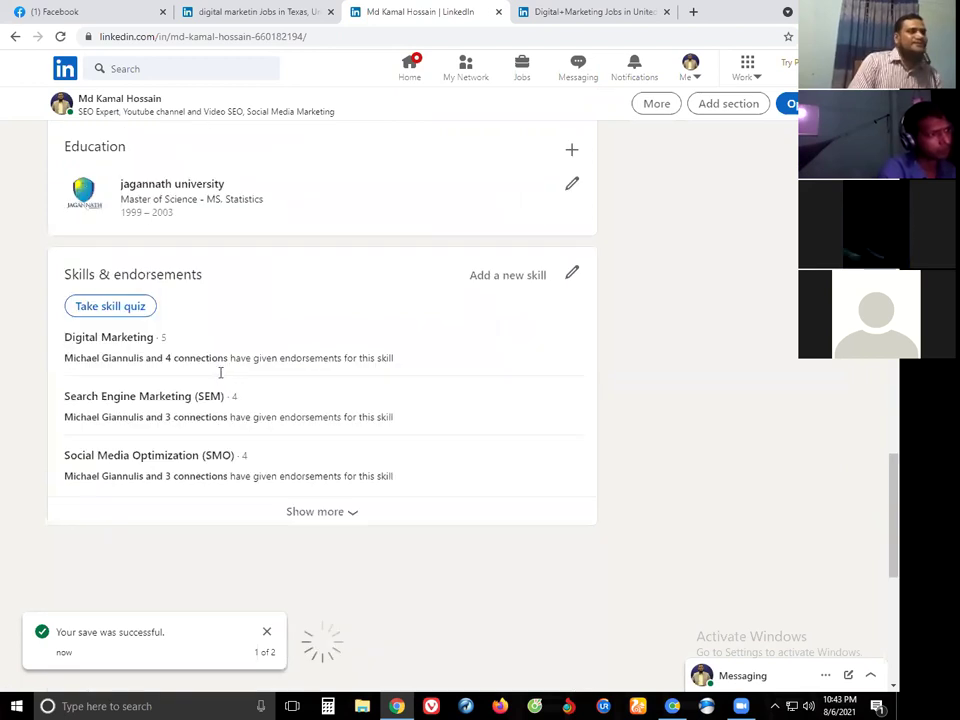
{"action": "scroll", "coordinate": [221, 377], "scroll_direction": "up", "scroll_amount": 5}
{"action": "scroll", "coordinate": [424, 304], "scroll_direction": "up", "scroll_amount": 15}
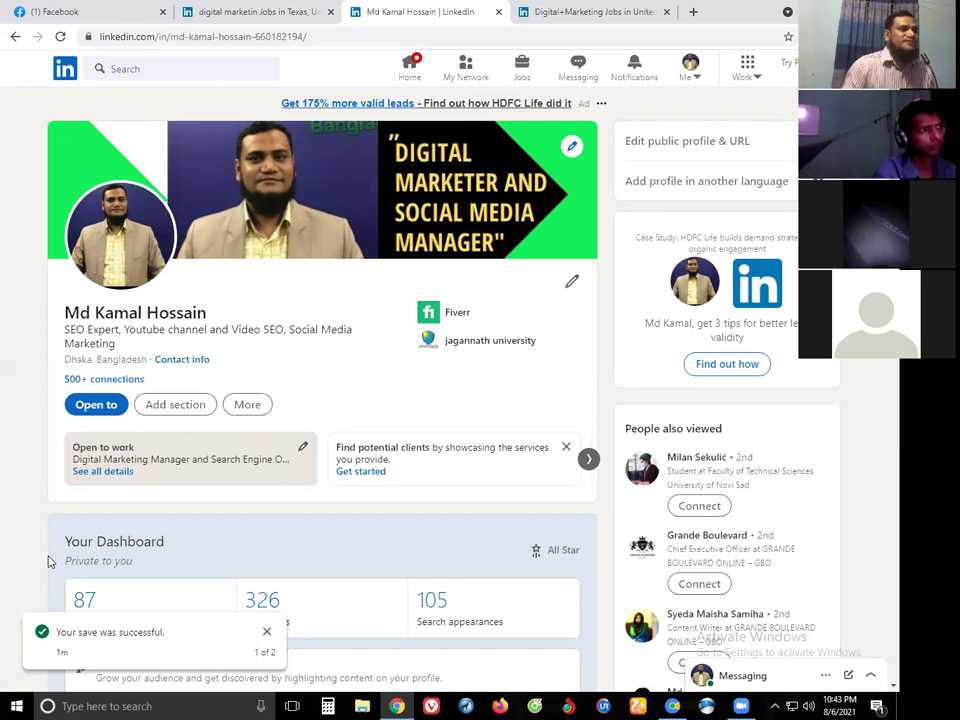
Step: Go to the profile's Education section and start a new education entry
{"action": "left_click", "coordinate": [517, 346]}
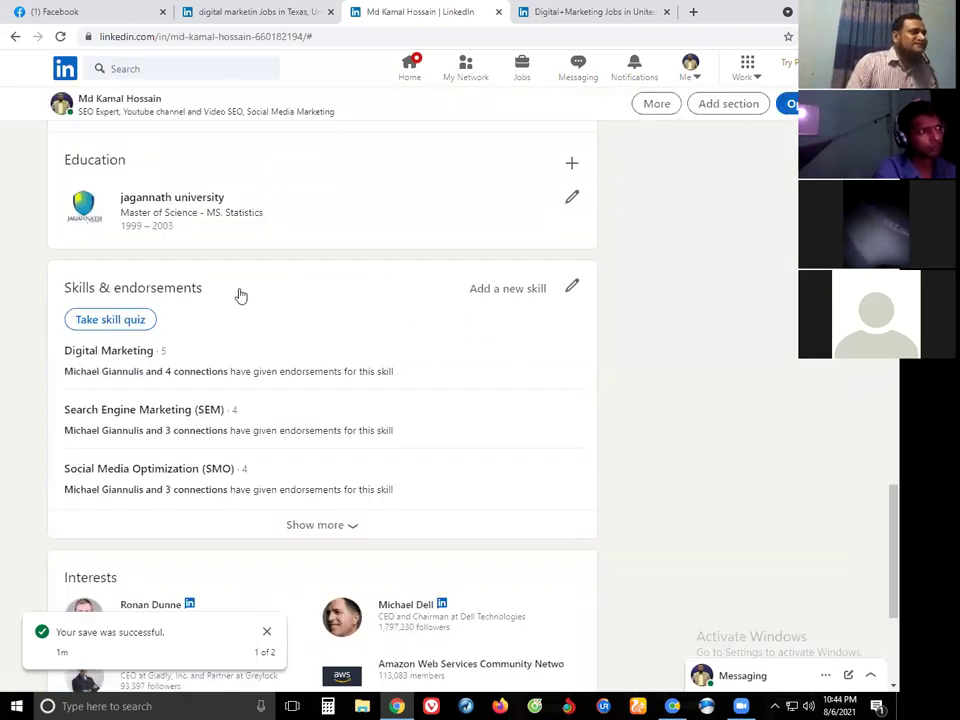
{"action": "scroll", "coordinate": [220, 292], "scroll_direction": "up", "scroll_amount": 1}
{"action": "scroll", "coordinate": [180, 370], "scroll_direction": "up", "scroll_amount": 1}
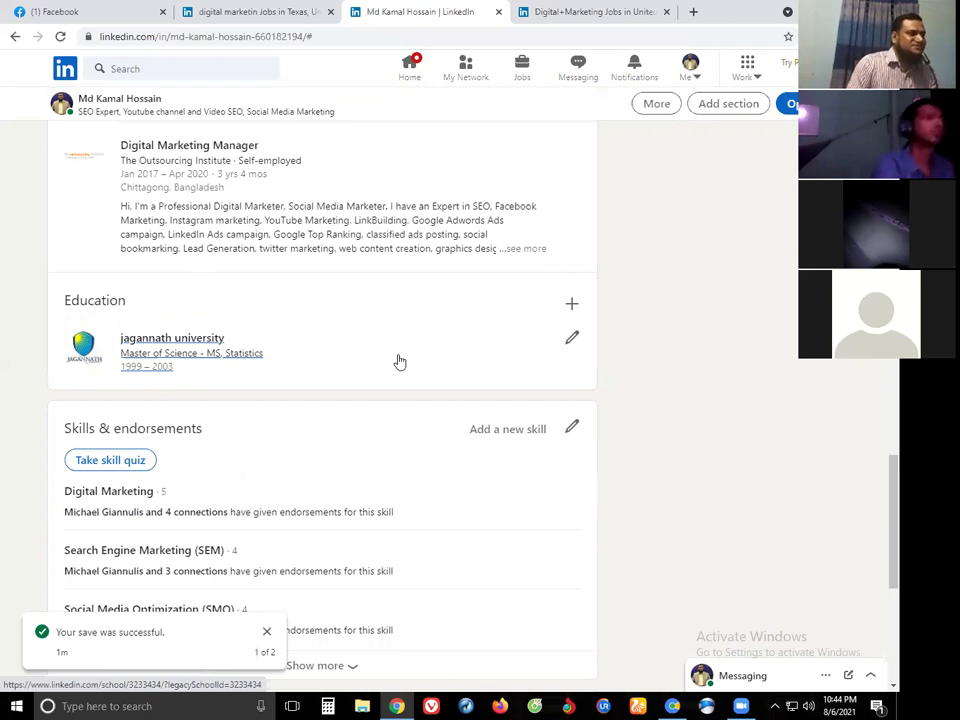
{"action": "left_click", "coordinate": [571, 308]}
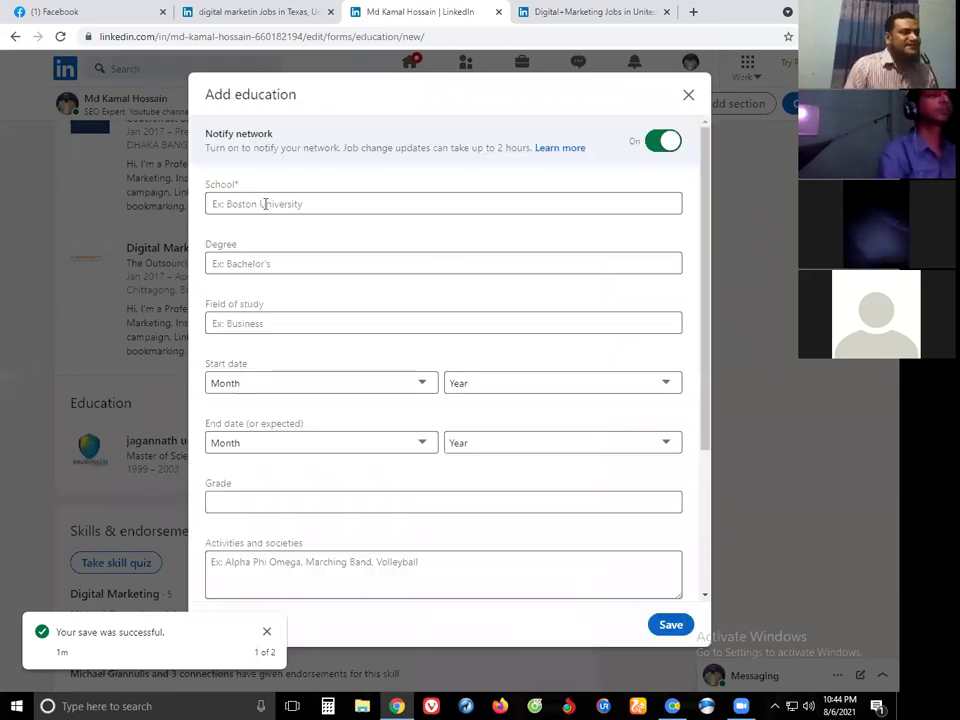
Step: Search the school suggestions for "daf" and look through the matching institutions
{"action": "left_click", "coordinate": [263, 204]}
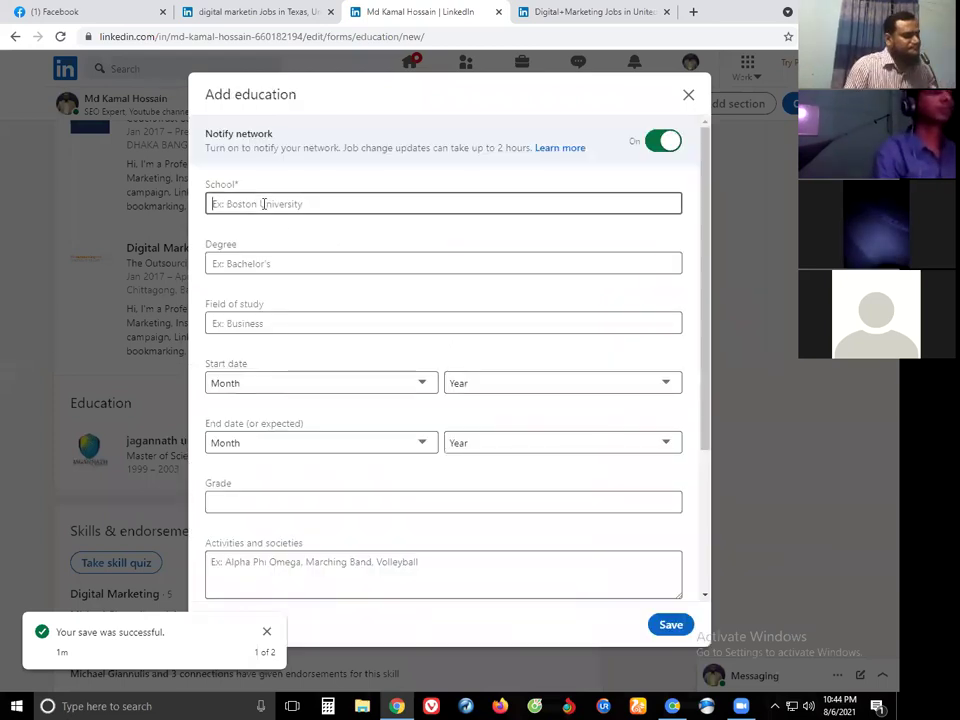
{"action": "type", "text": "d"}
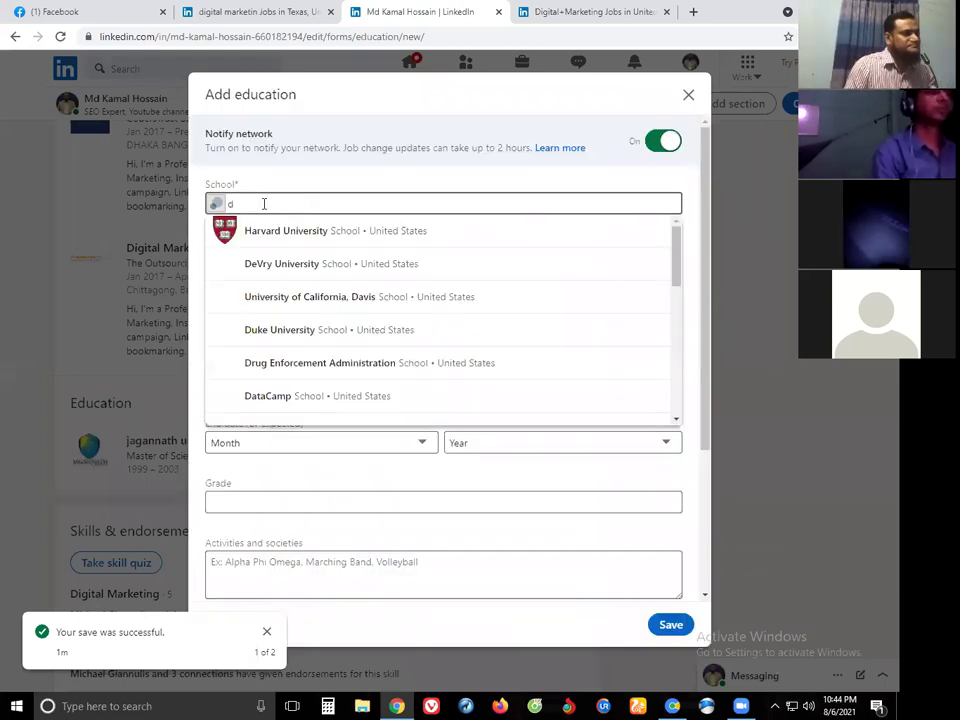
{"action": "type", "text": "a"}
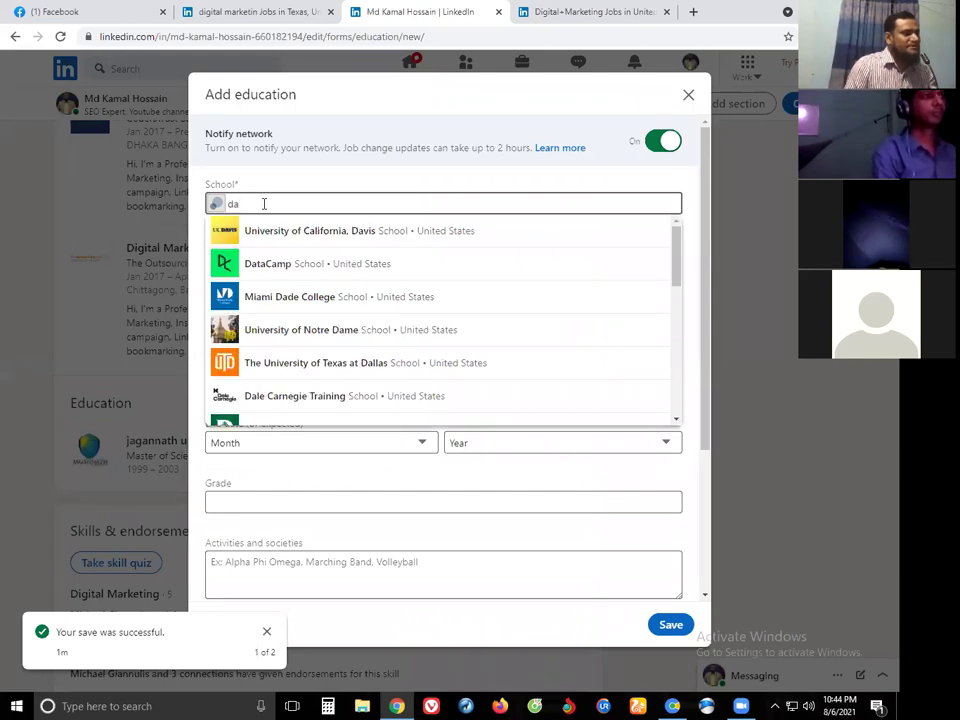
{"action": "type", "text": "f"}
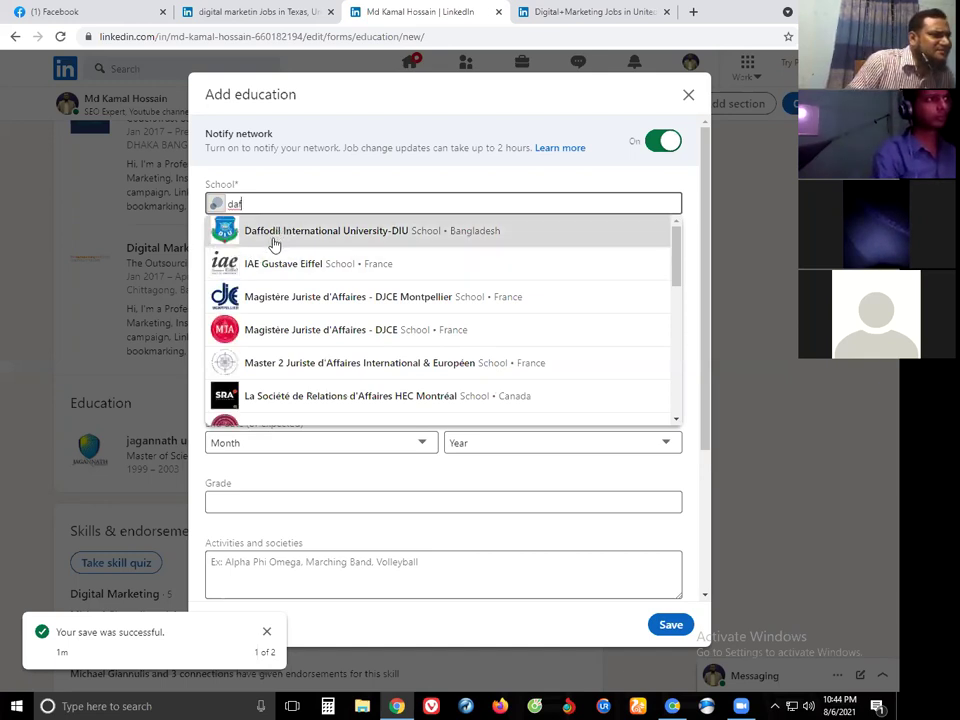
{"action": "scroll", "coordinate": [276, 293], "scroll_direction": "down", "scroll_amount": 3}
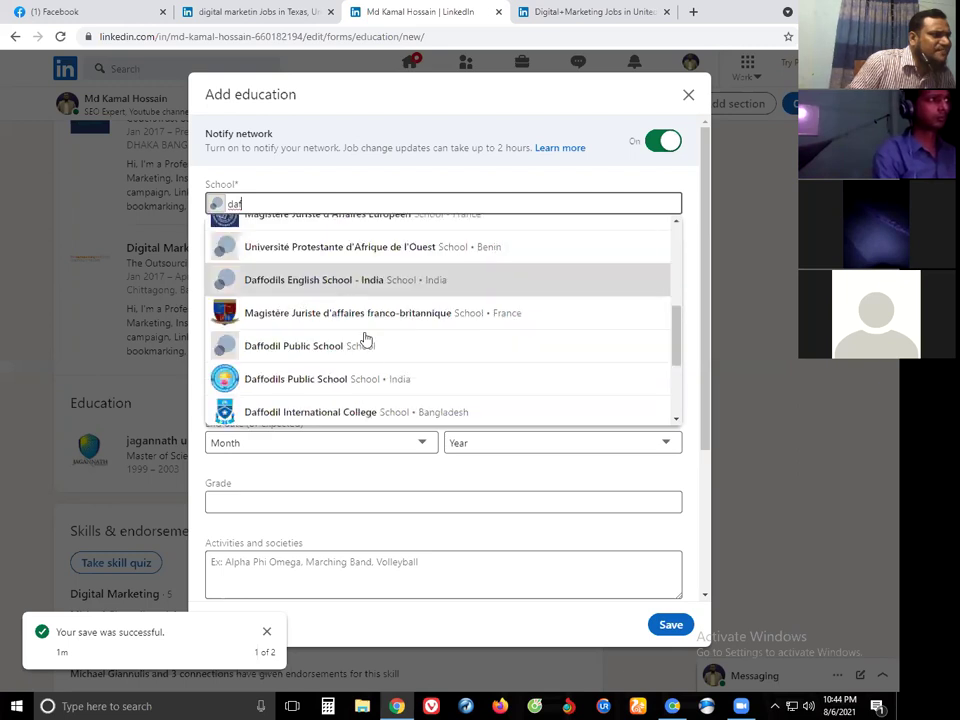
{"action": "scroll", "coordinate": [358, 372], "scroll_direction": "up", "scroll_amount": 3}
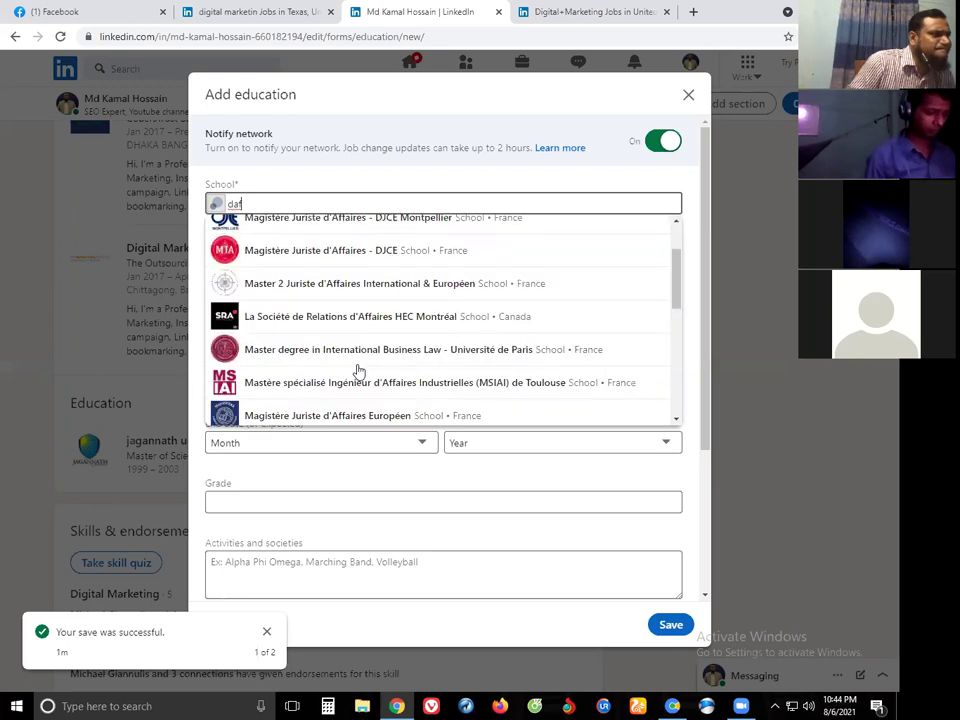
{"action": "scroll", "coordinate": [358, 372], "scroll_direction": "down", "scroll_amount": 3}
{"action": "scroll", "coordinate": [356, 367], "scroll_direction": "up", "scroll_amount": 4}
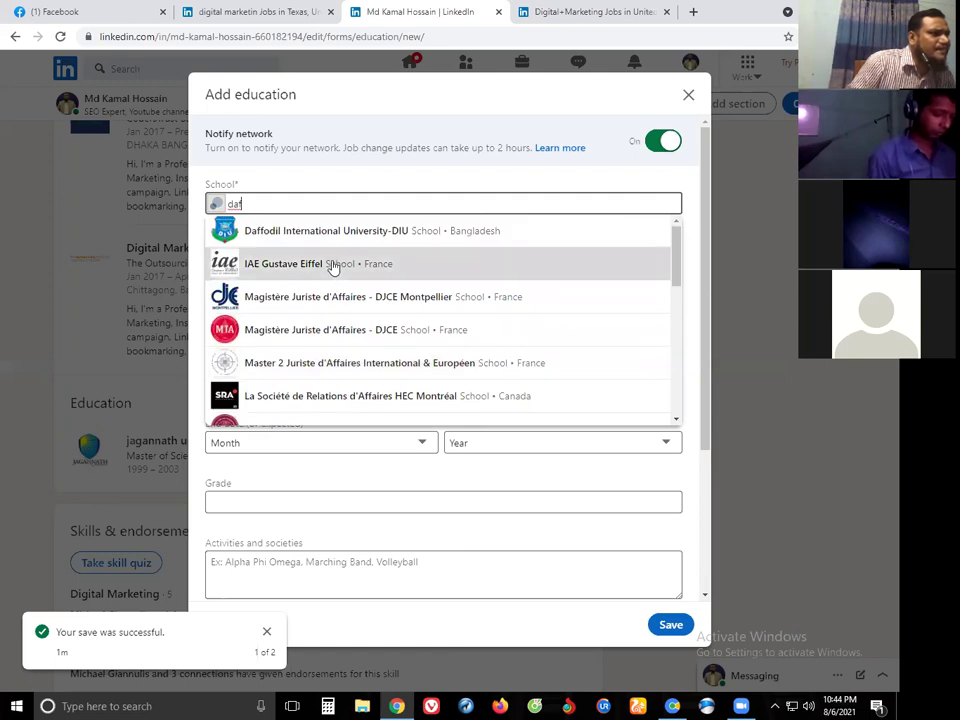
{"action": "scroll", "coordinate": [333, 268], "scroll_direction": "down", "scroll_amount": 3}
{"action": "scroll", "coordinate": [332, 270], "scroll_direction": "down", "scroll_amount": 3}
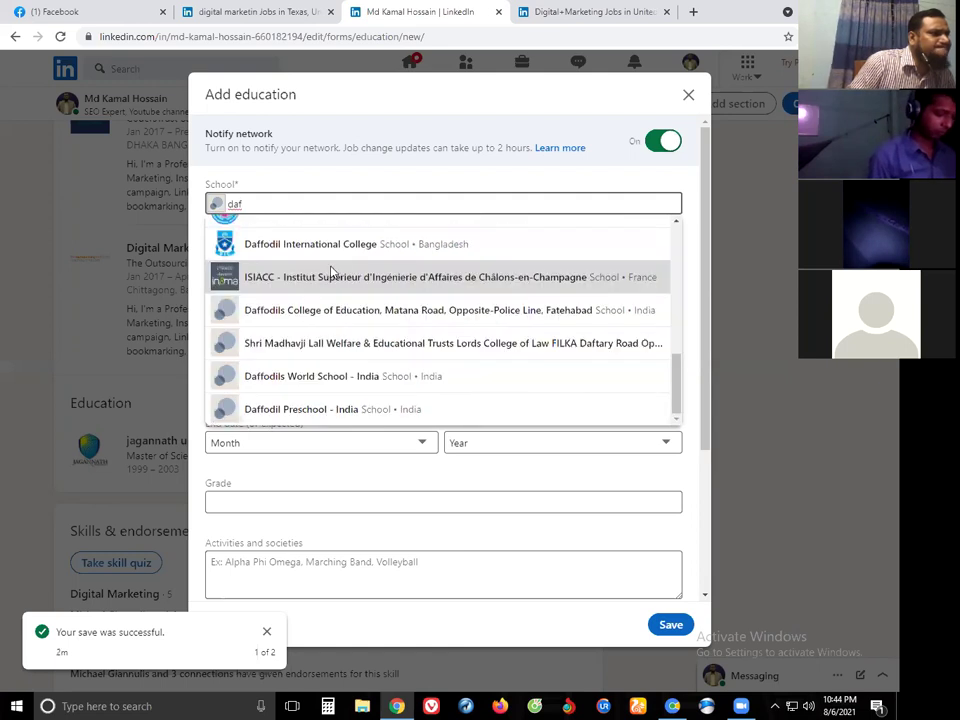
{"action": "scroll", "coordinate": [332, 270], "scroll_direction": "down", "scroll_amount": 3}
{"action": "scroll", "coordinate": [332, 270], "scroll_direction": "up", "scroll_amount": 2}
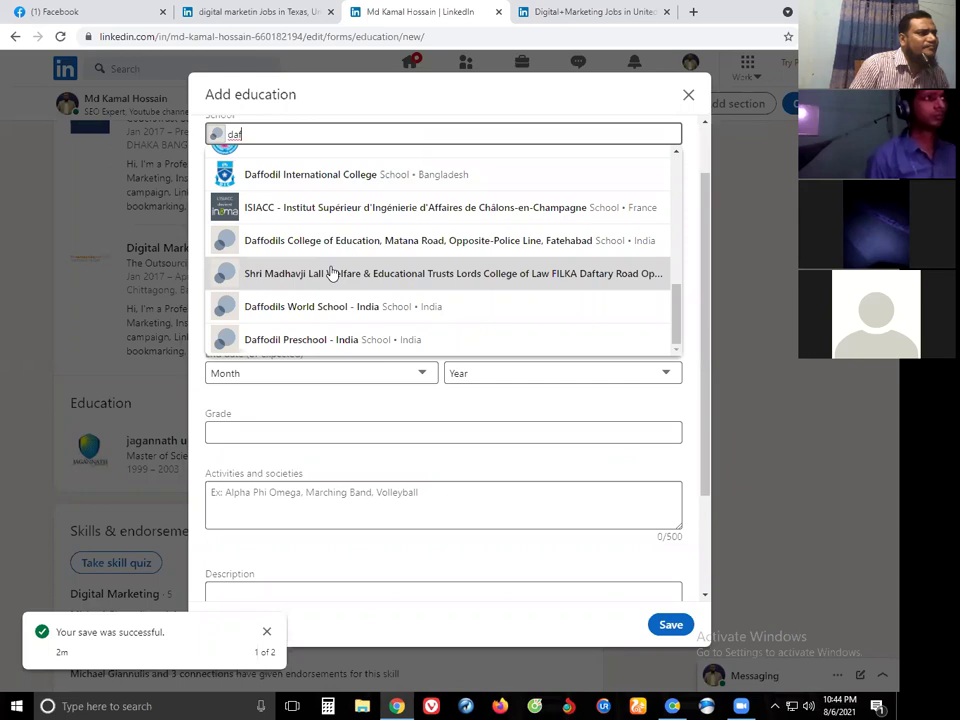
{"action": "scroll", "coordinate": [290, 200], "scroll_direction": "down", "scroll_amount": 3}
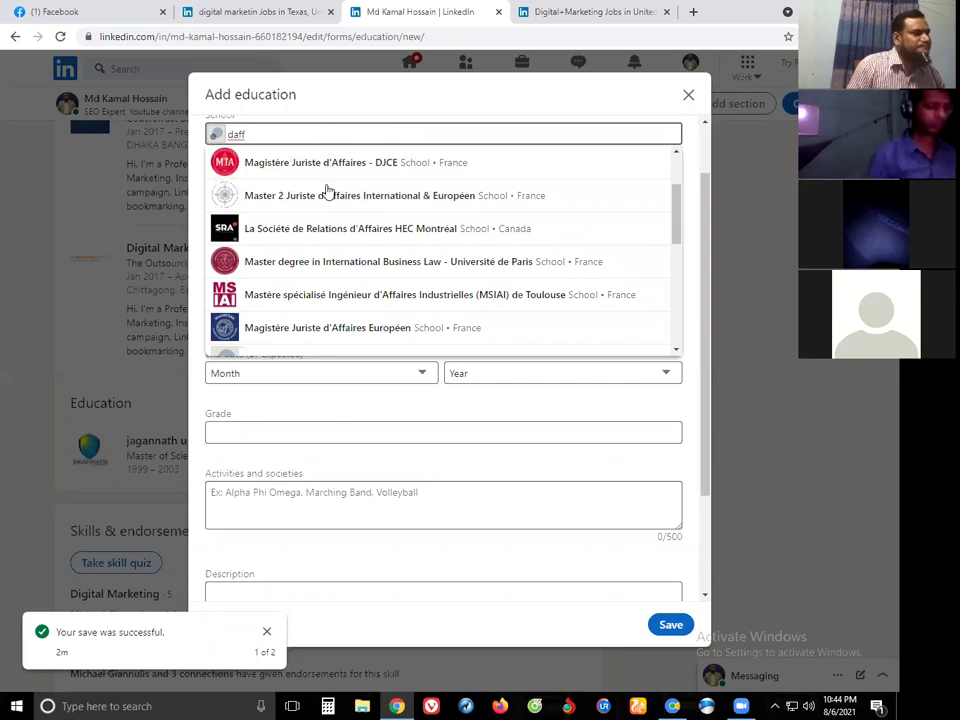
{"action": "scroll", "coordinate": [327, 191], "scroll_direction": "down", "scroll_amount": 3}
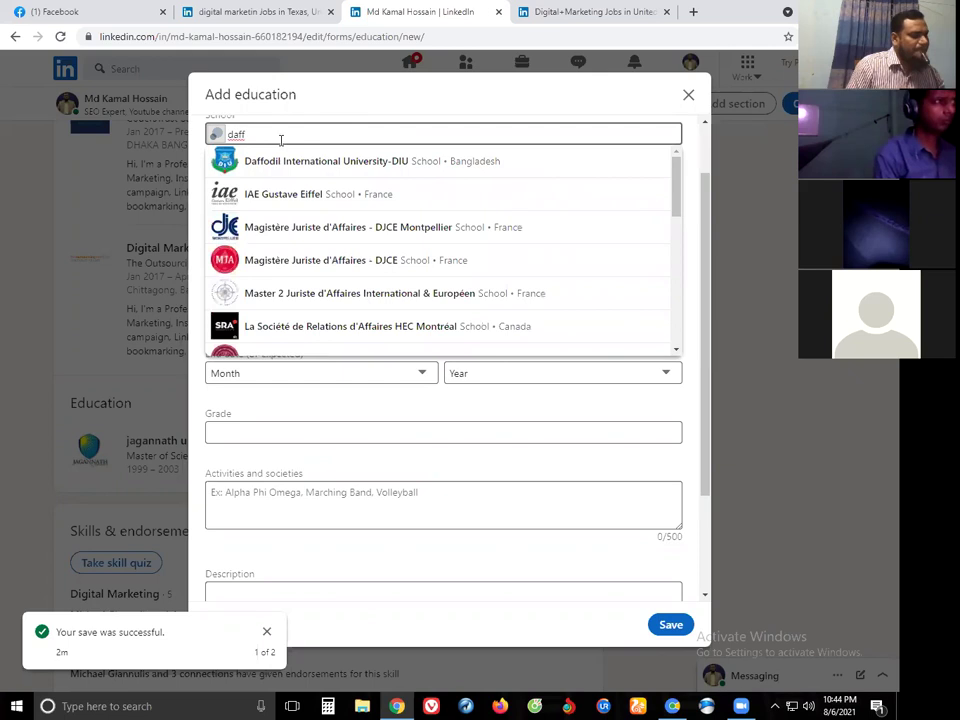
Step: Narrow the school search to "daffodil" and choose Daffodil International University-DIU as the school
{"action": "type", "text": "odil"}
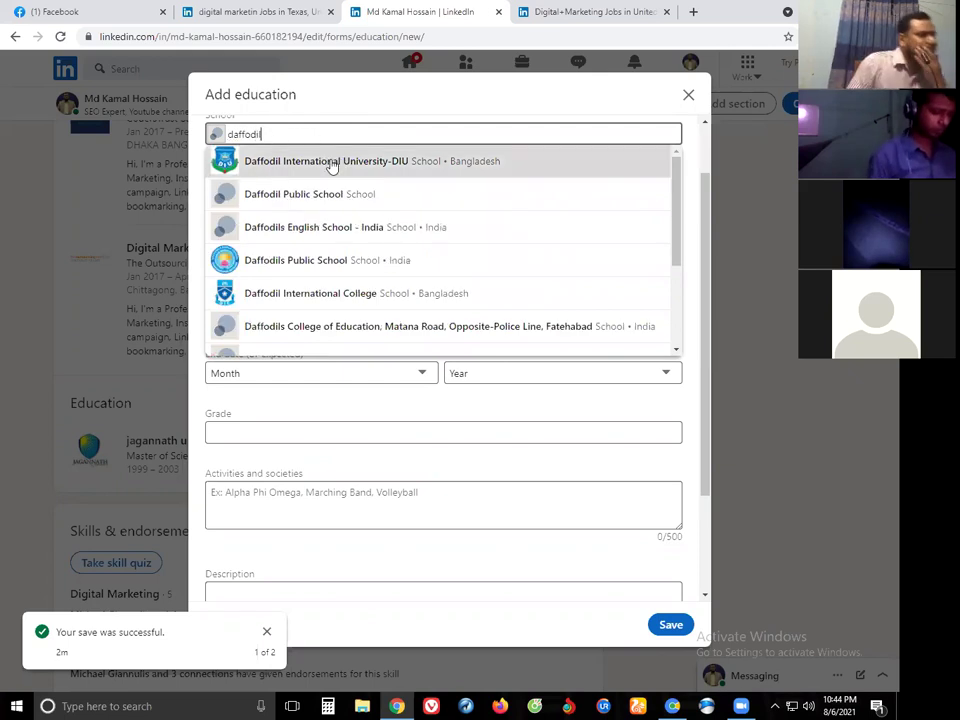
{"action": "scroll", "coordinate": [315, 238], "scroll_direction": "down", "scroll_amount": 1}
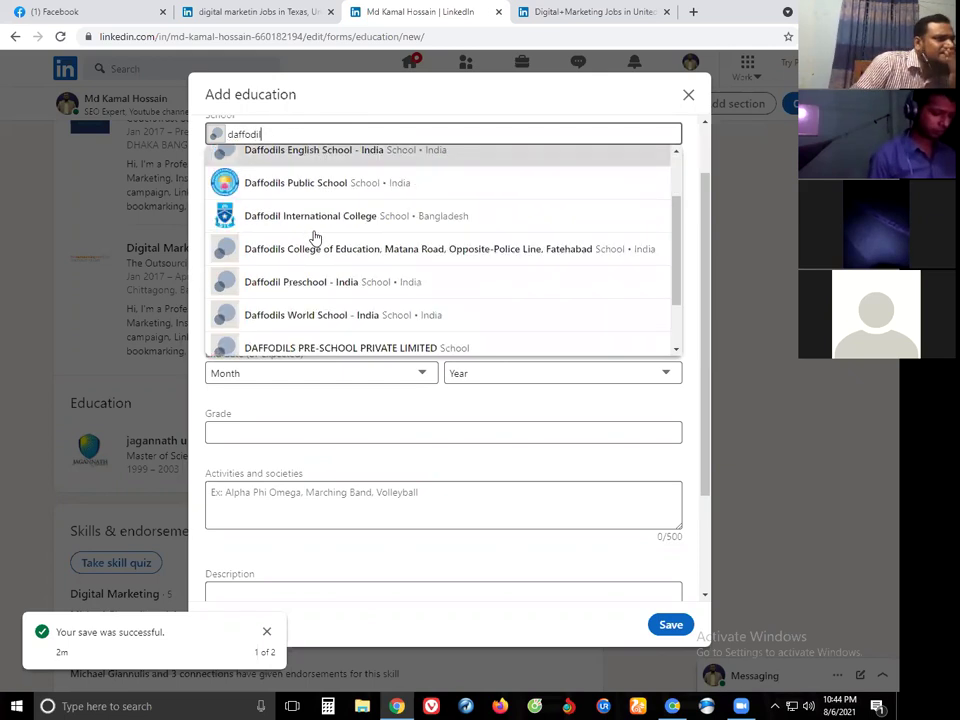
{"action": "scroll", "coordinate": [315, 240], "scroll_direction": "down", "scroll_amount": 1}
{"action": "scroll", "coordinate": [296, 198], "scroll_direction": "up", "scroll_amount": 4}
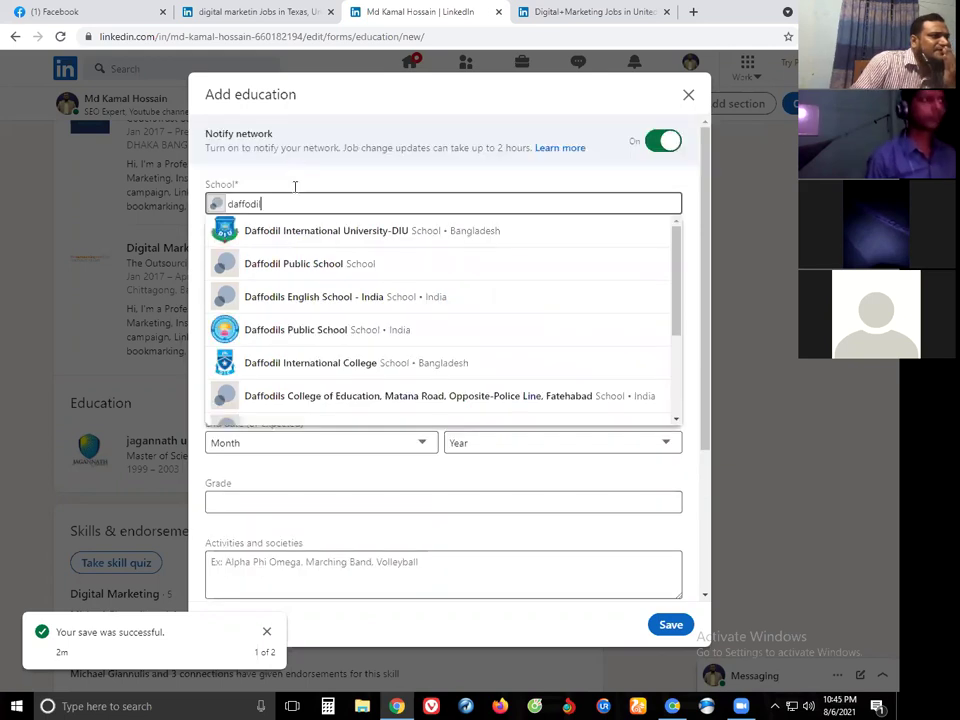
{"action": "left_click", "coordinate": [293, 236]}
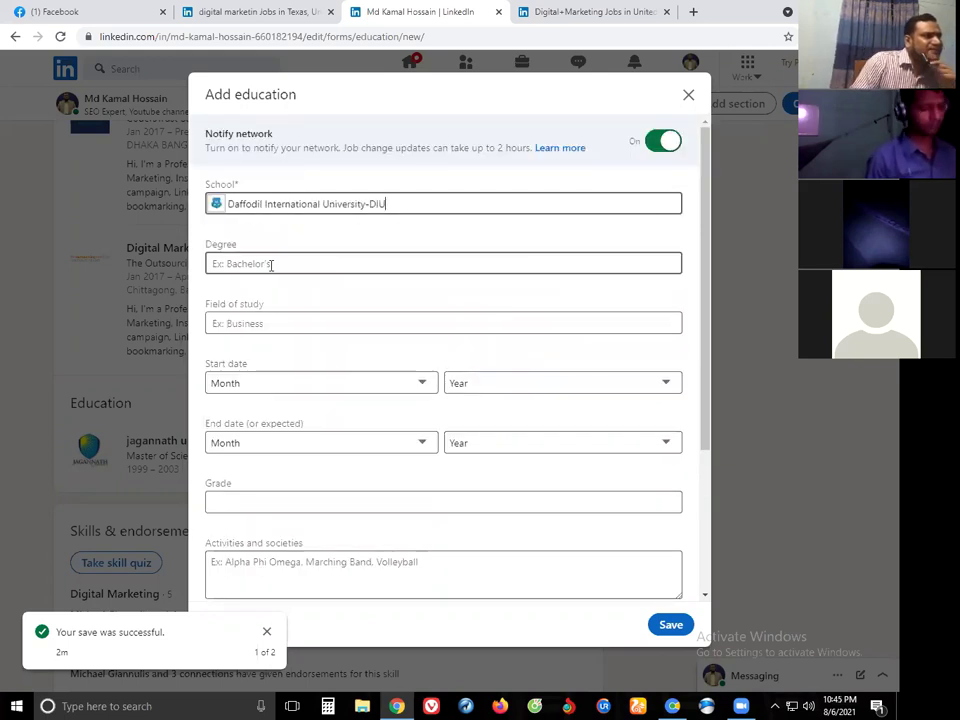
Step: Set the degree to Master of Computer Applications - MCA, leaving the field of study empty
{"action": "left_click", "coordinate": [275, 263]}
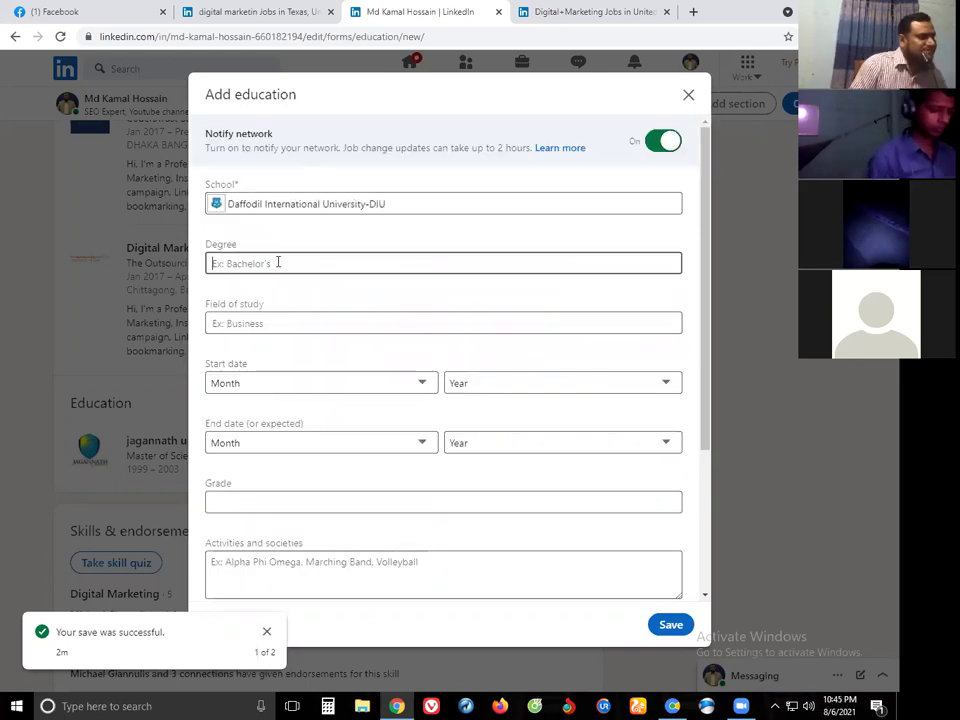
{"action": "type", "text": "m"}
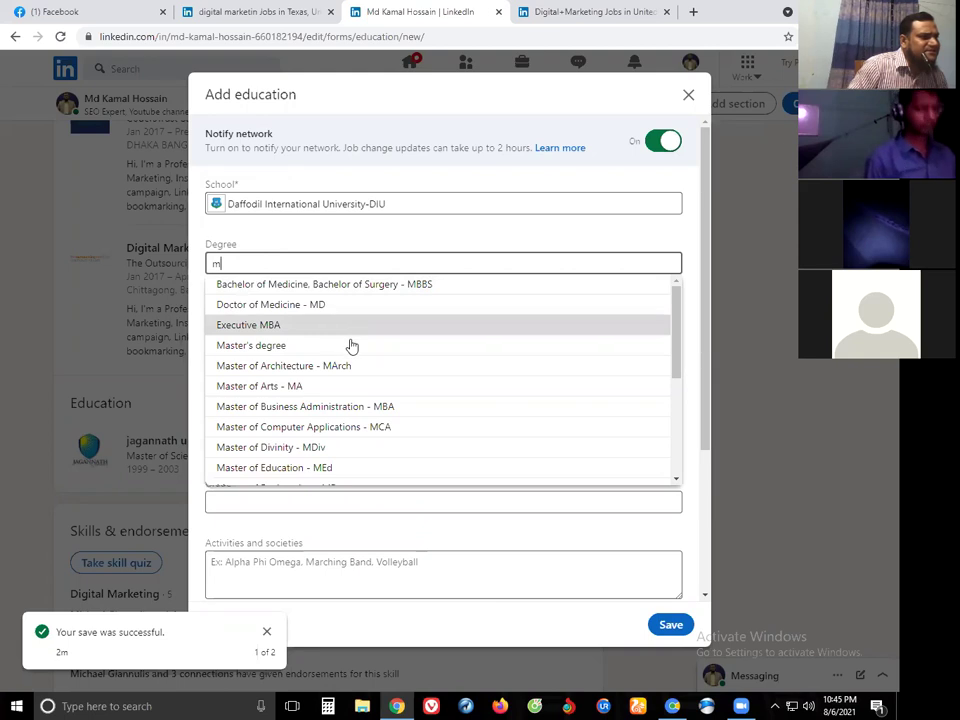
{"action": "left_click", "coordinate": [326, 428]}
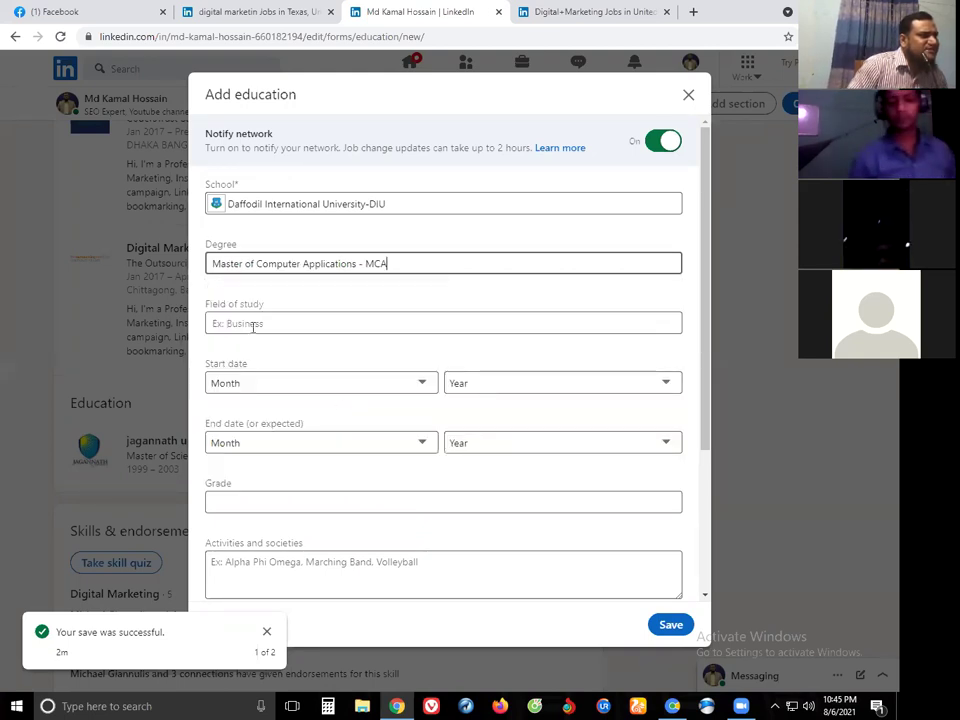
{"action": "left_click", "coordinate": [253, 325]}
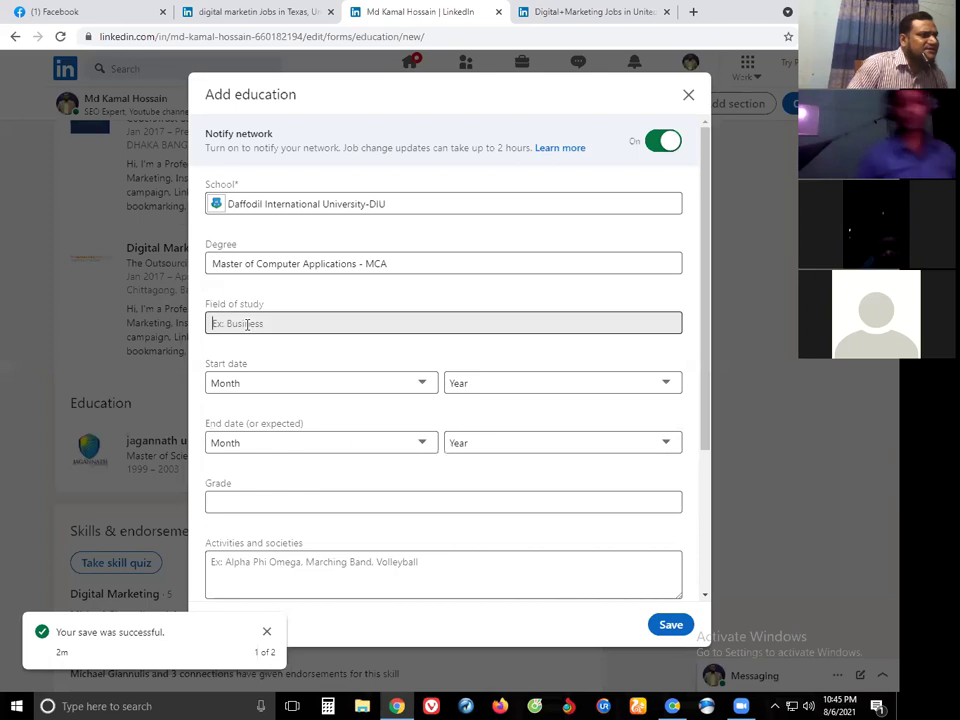
Step: Set the start date of the education entry to January 2010
{"action": "left_click", "coordinate": [420, 385]}
{"action": "left_click", "coordinate": [270, 420]}
{"action": "left_click", "coordinate": [566, 392]}
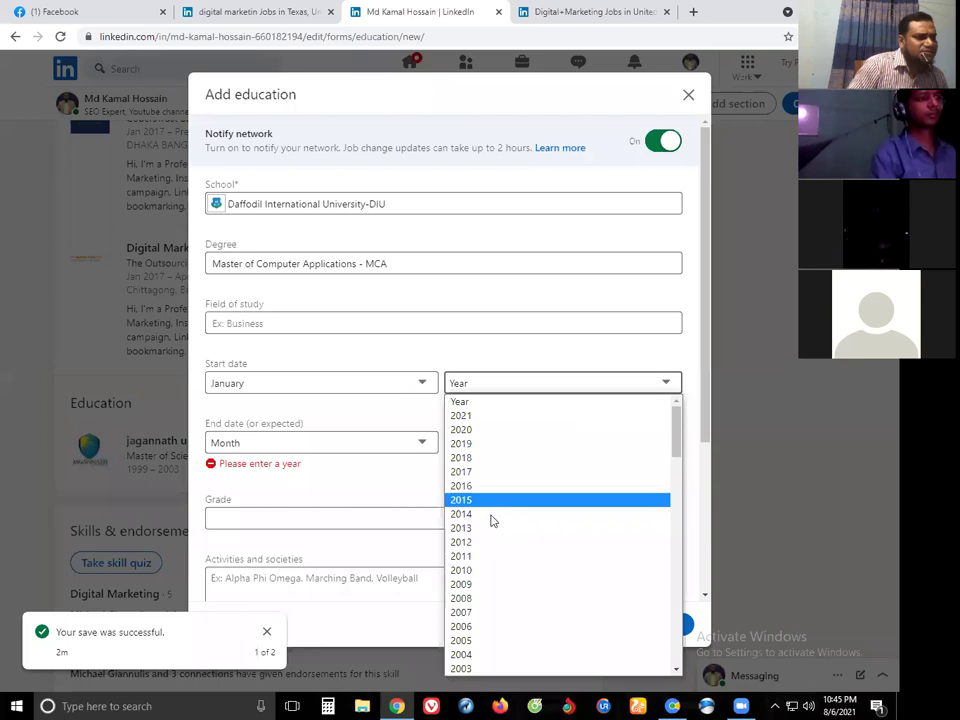
{"action": "scroll", "coordinate": [487, 540], "scroll_direction": "down", "scroll_amount": 2}
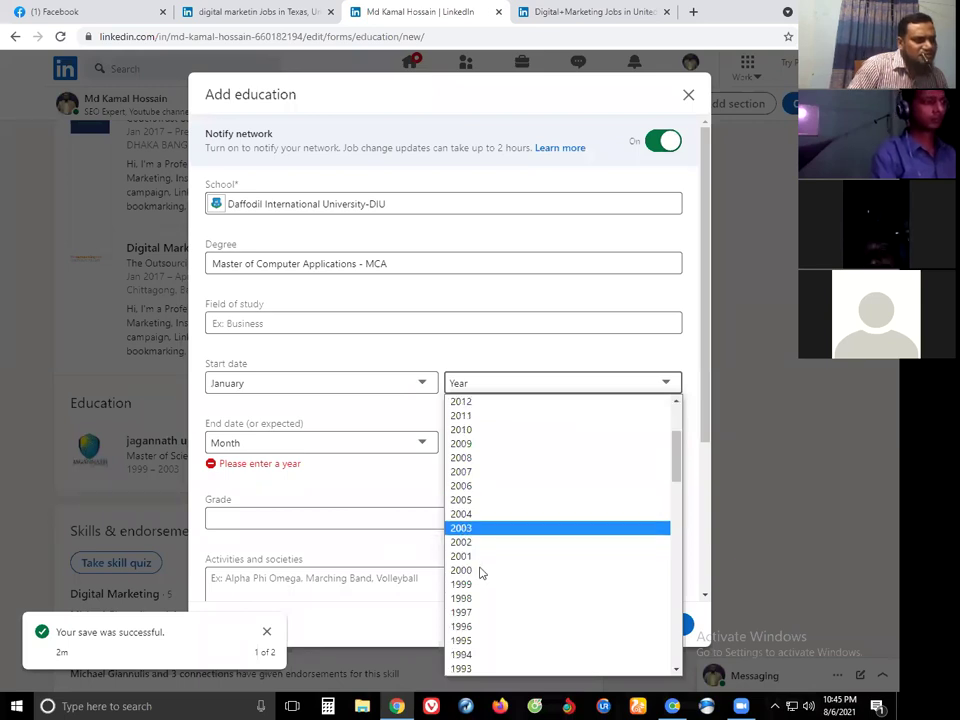
{"action": "scroll", "coordinate": [479, 572], "scroll_direction": "down", "scroll_amount": 2}
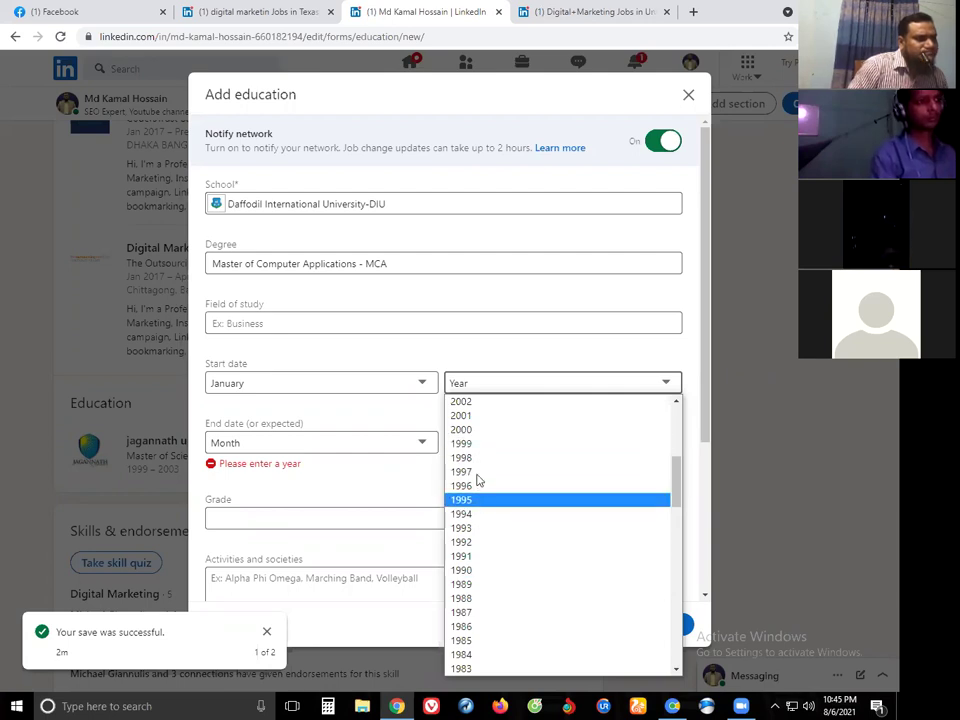
{"action": "scroll", "coordinate": [477, 480], "scroll_direction": "up", "scroll_amount": 2}
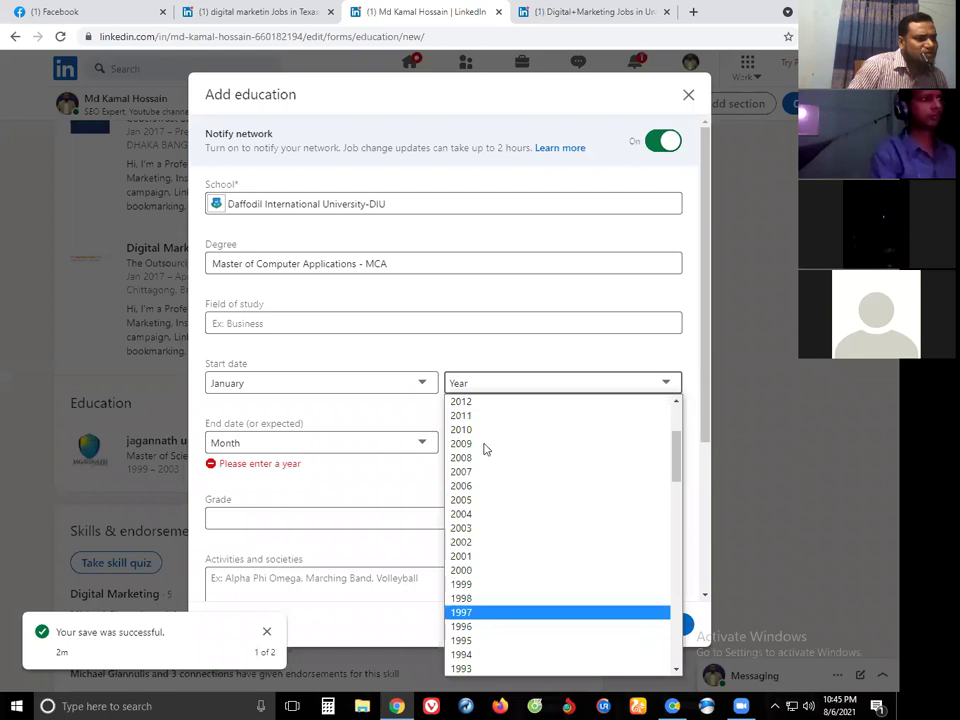
{"action": "scroll", "coordinate": [477, 478], "scroll_direction": "up", "scroll_amount": 2}
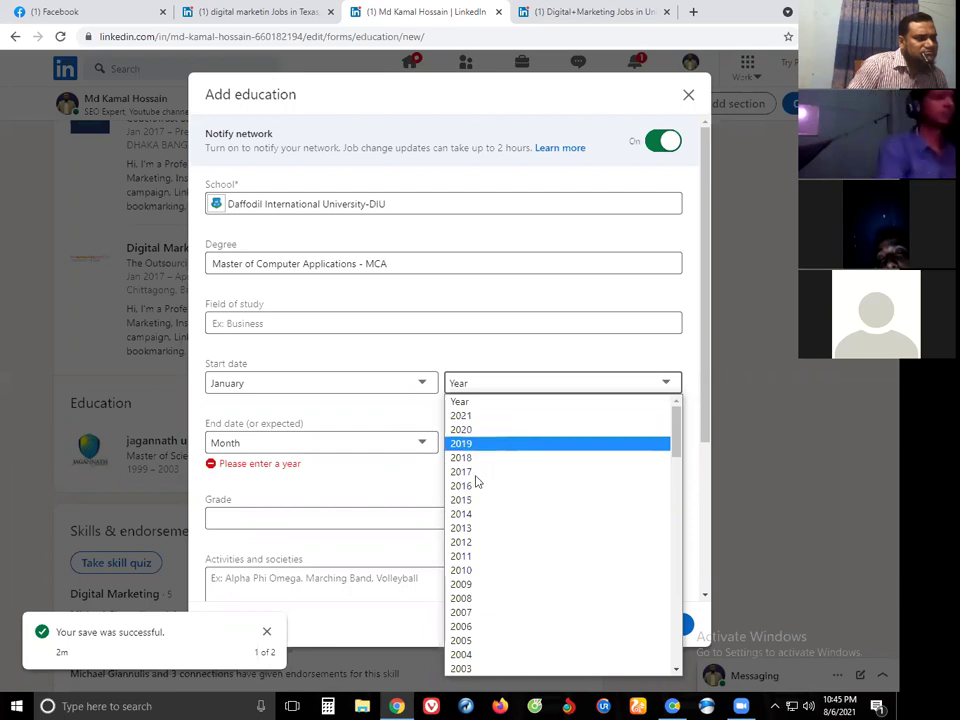
{"action": "left_click", "coordinate": [461, 570]}
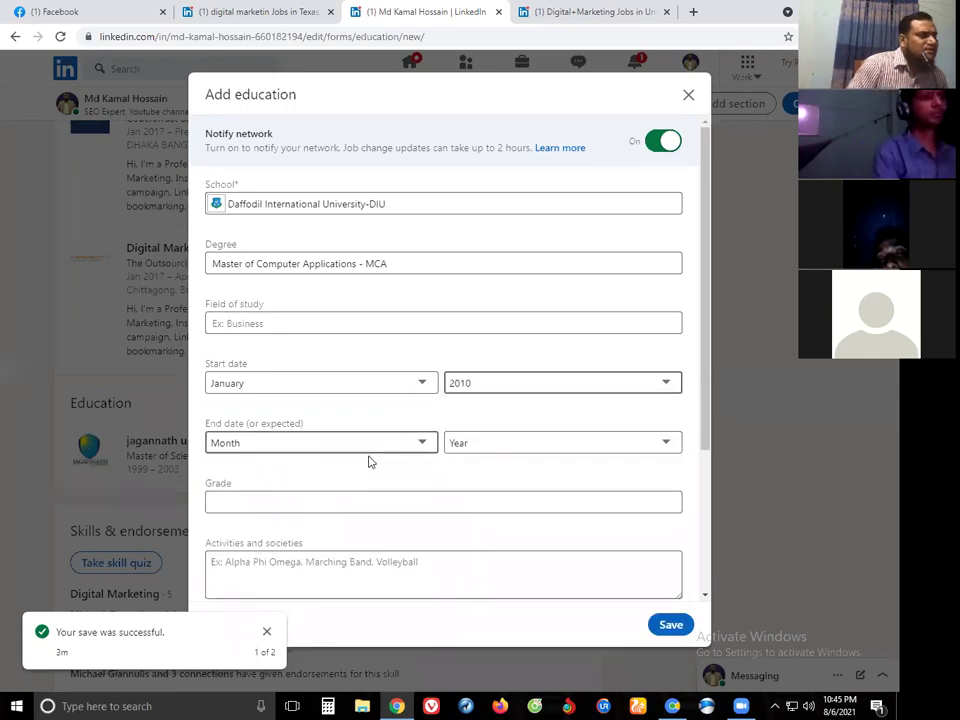
Step: Leave the end date, grade, activities and description empty and save the education entry
{"action": "scroll", "coordinate": [249, 431], "scroll_direction": "down", "scroll_amount": 1}
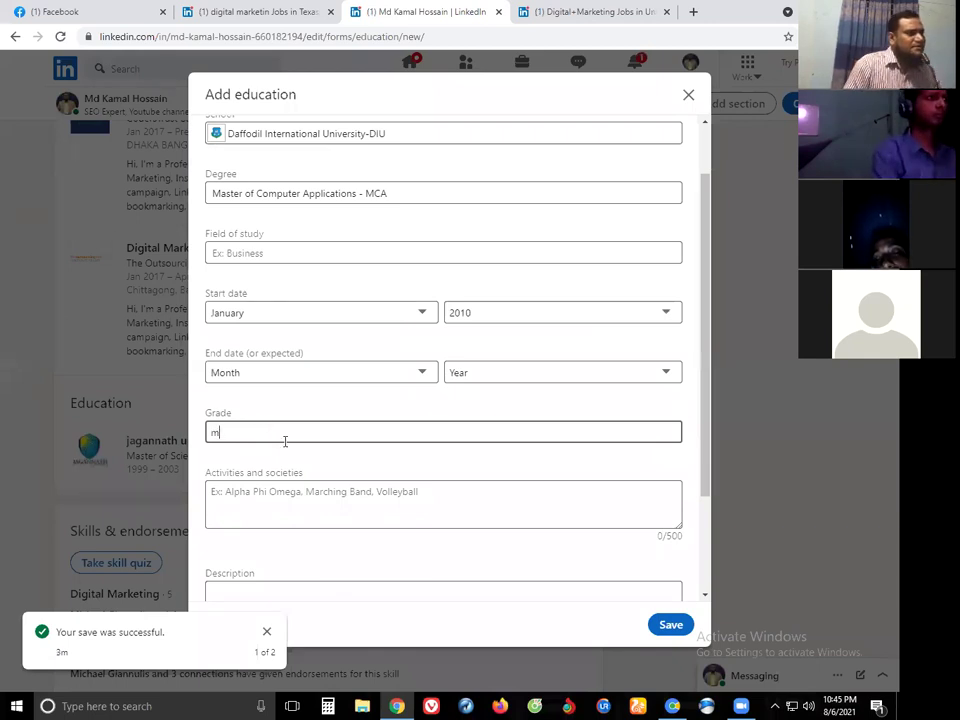
{"action": "key", "text": "BackSpace"}
{"action": "scroll", "coordinate": [284, 445], "scroll_direction": "down", "scroll_amount": 1}
{"action": "scroll", "coordinate": [276, 445], "scroll_direction": "down", "scroll_amount": 1}
{"action": "left_click", "coordinate": [283, 454]}
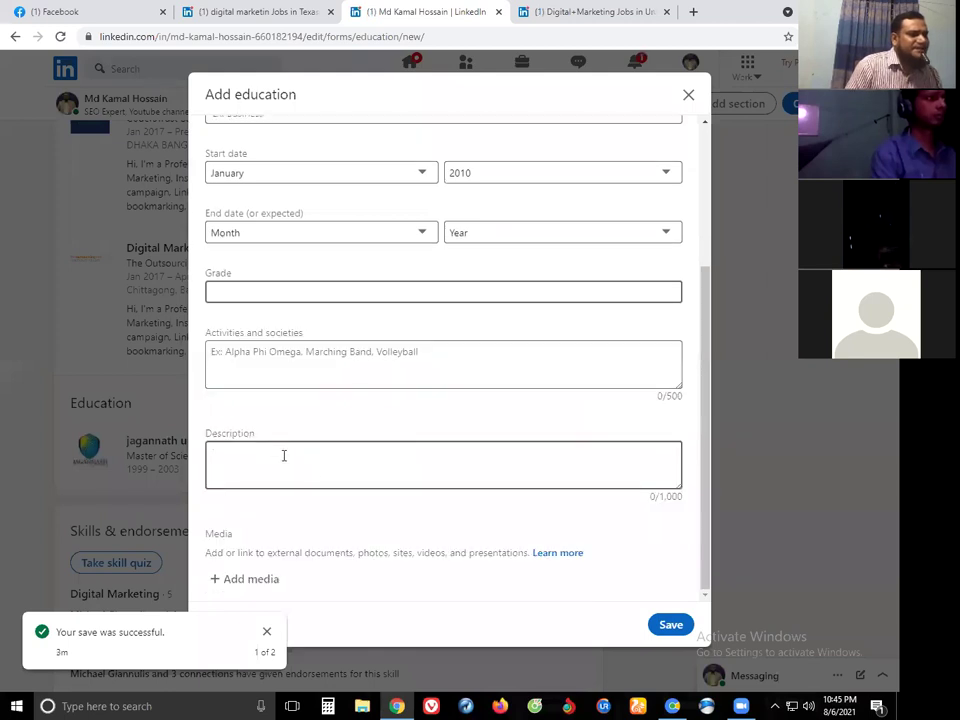
{"action": "left_click", "coordinate": [671, 626]}
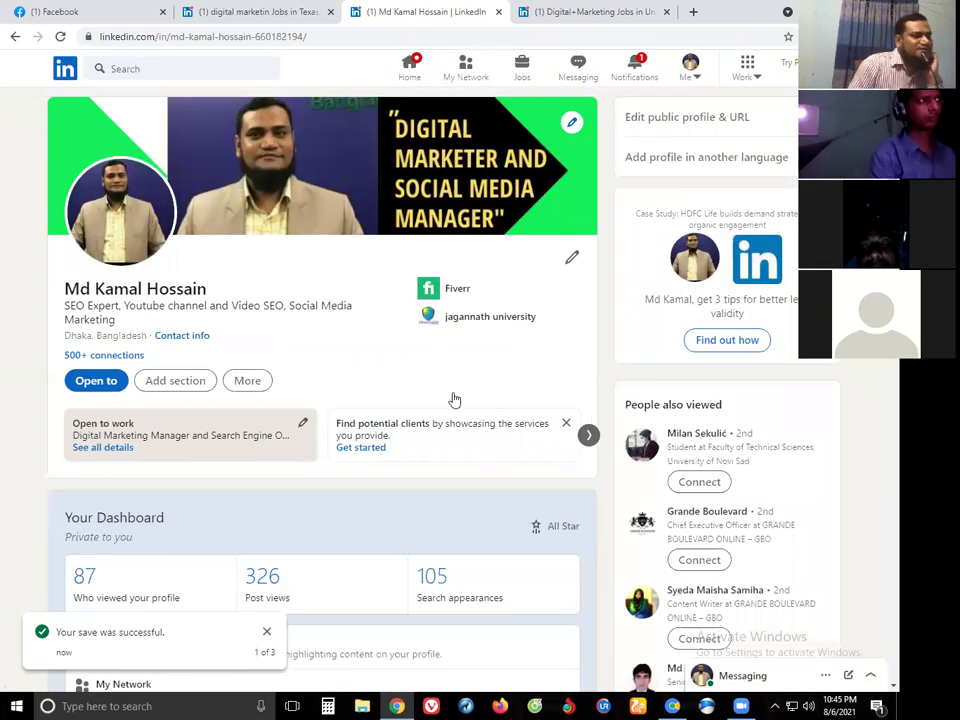
Step: Add Social Media Marketing as a new skill in the profile's Skills & endorsements section
{"action": "scroll", "coordinate": [452, 396], "scroll_direction": "down", "scroll_amount": 15}
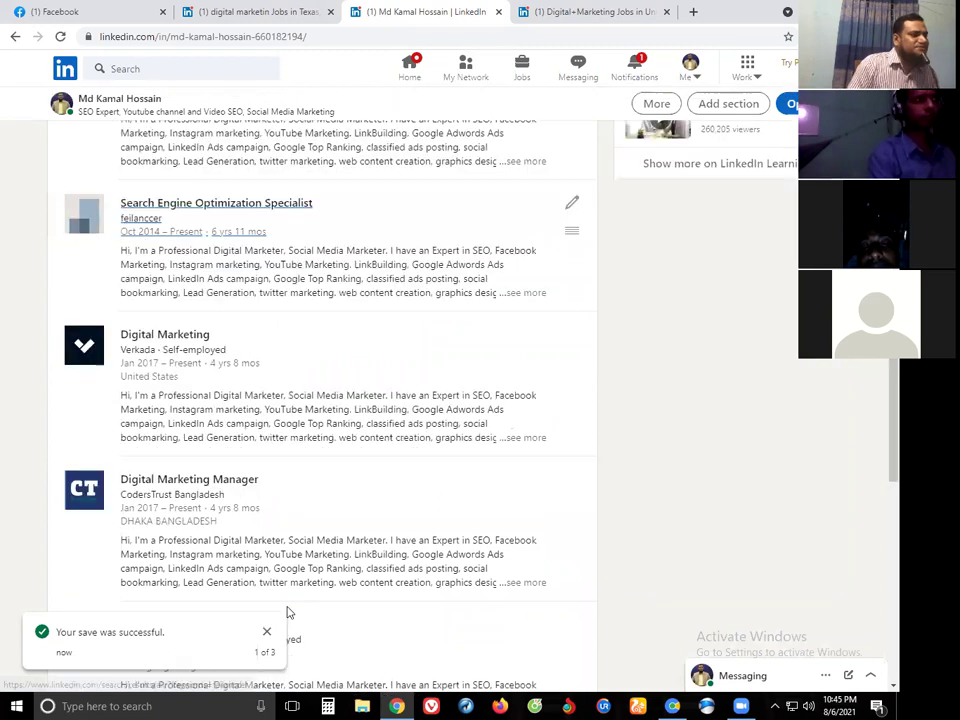
{"action": "scroll", "coordinate": [352, 496], "scroll_direction": "down", "scroll_amount": 3}
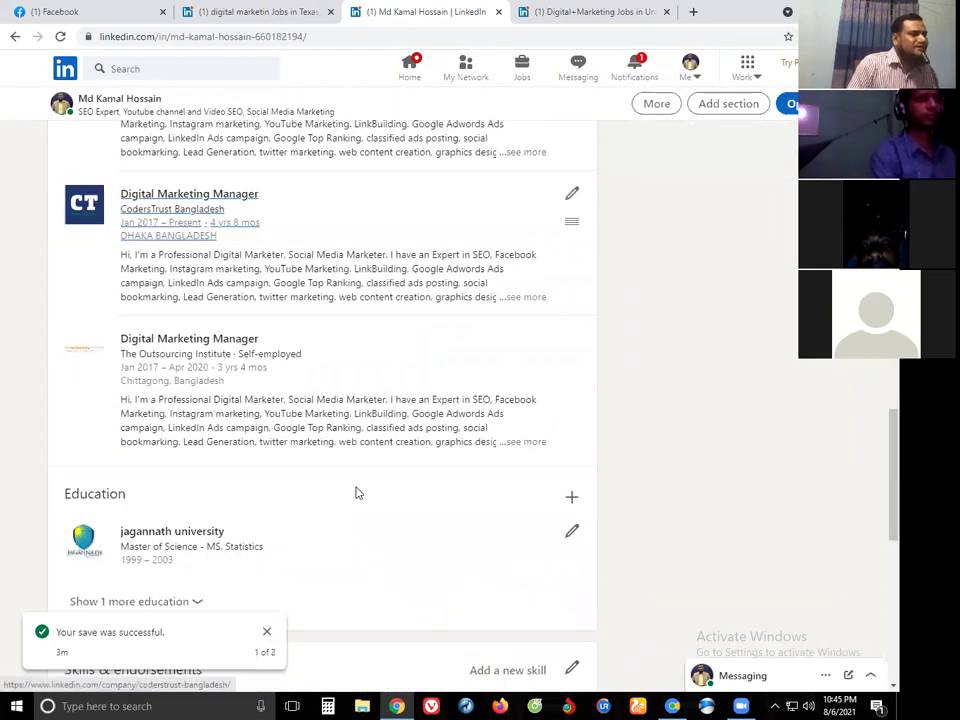
{"action": "scroll", "coordinate": [341, 476], "scroll_direction": "down", "scroll_amount": 3}
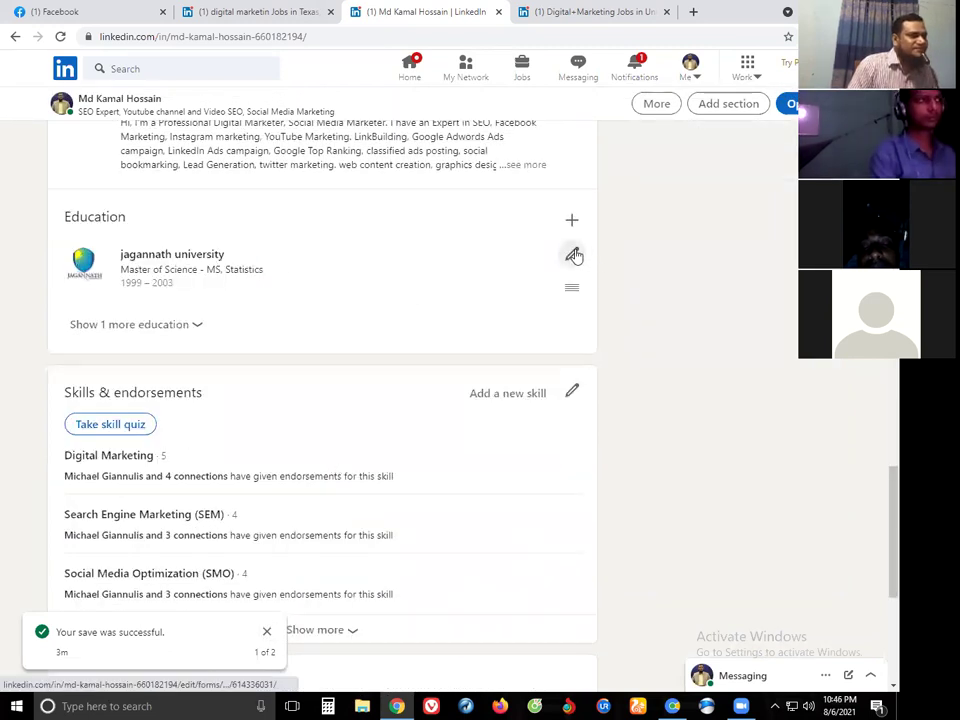
{"action": "scroll", "coordinate": [311, 358], "scroll_direction": "down", "scroll_amount": 2}
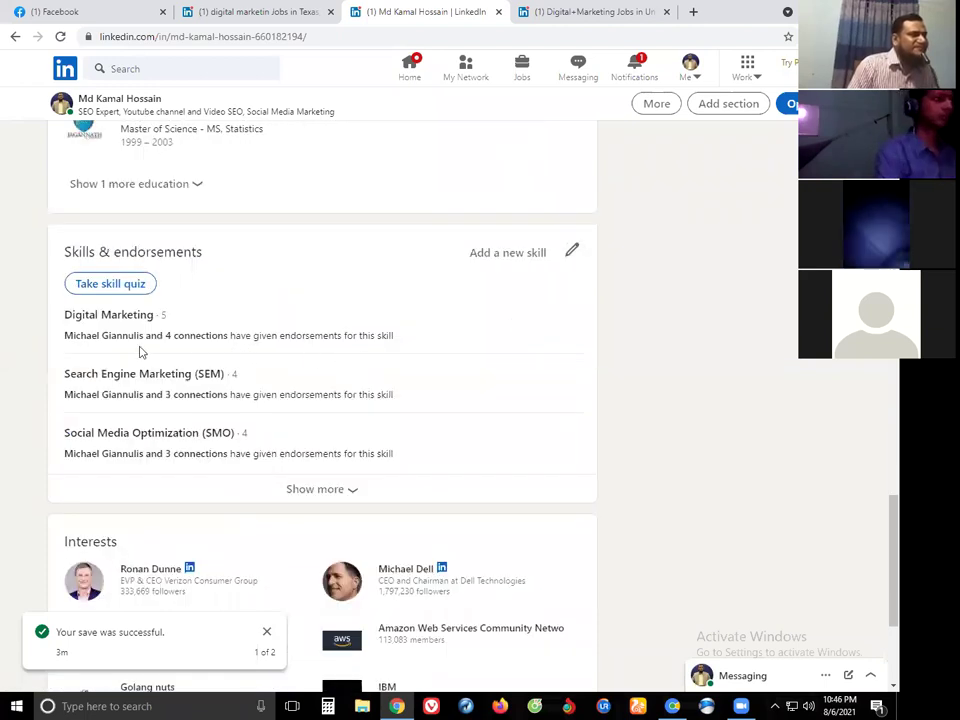
{"action": "left_click", "coordinate": [522, 258]}
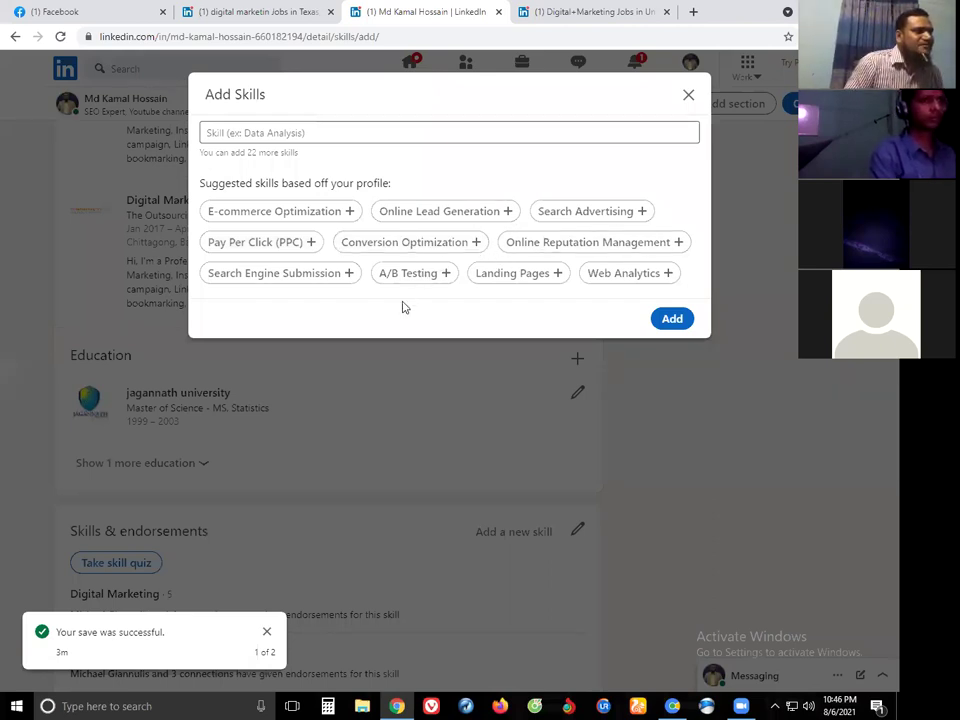
{"action": "left_click", "coordinate": [290, 134]}
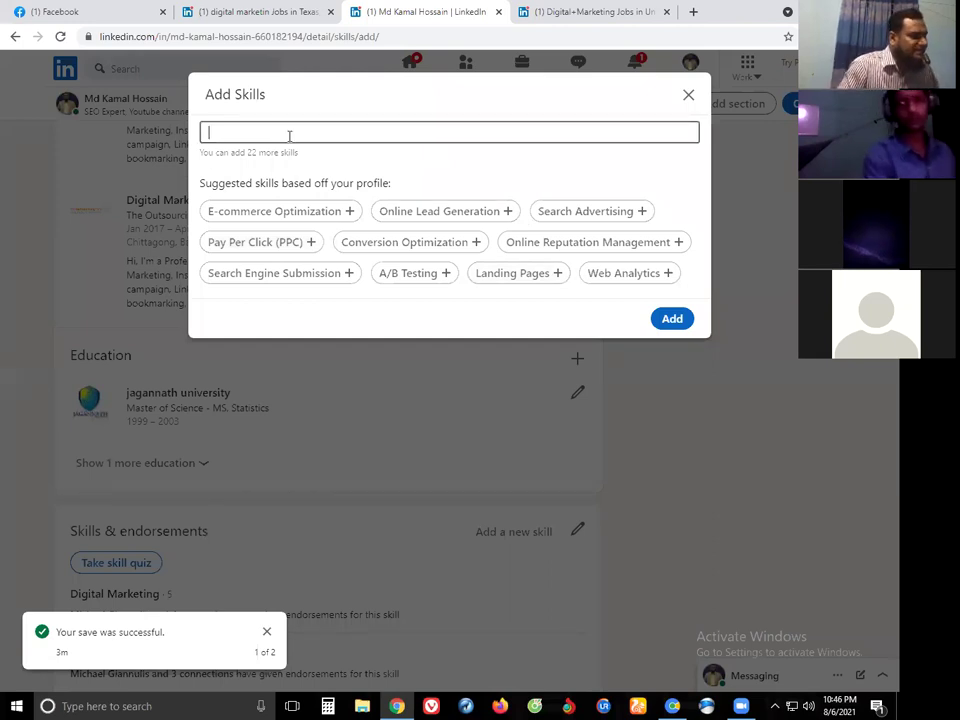
{"action": "type", "text": "s"}
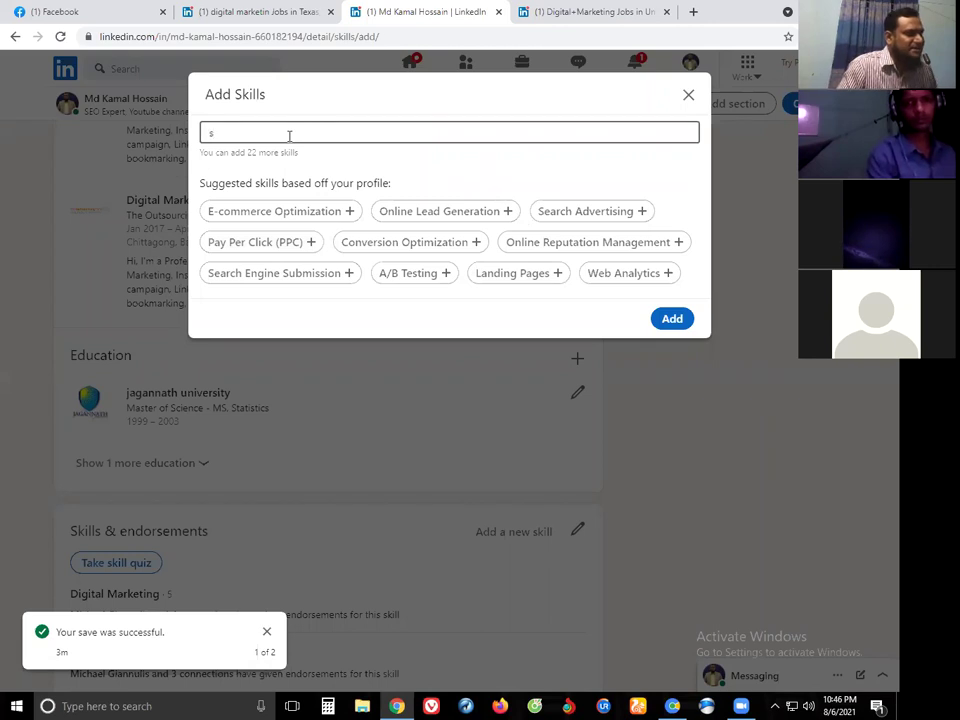
{"action": "type", "text": "o"}
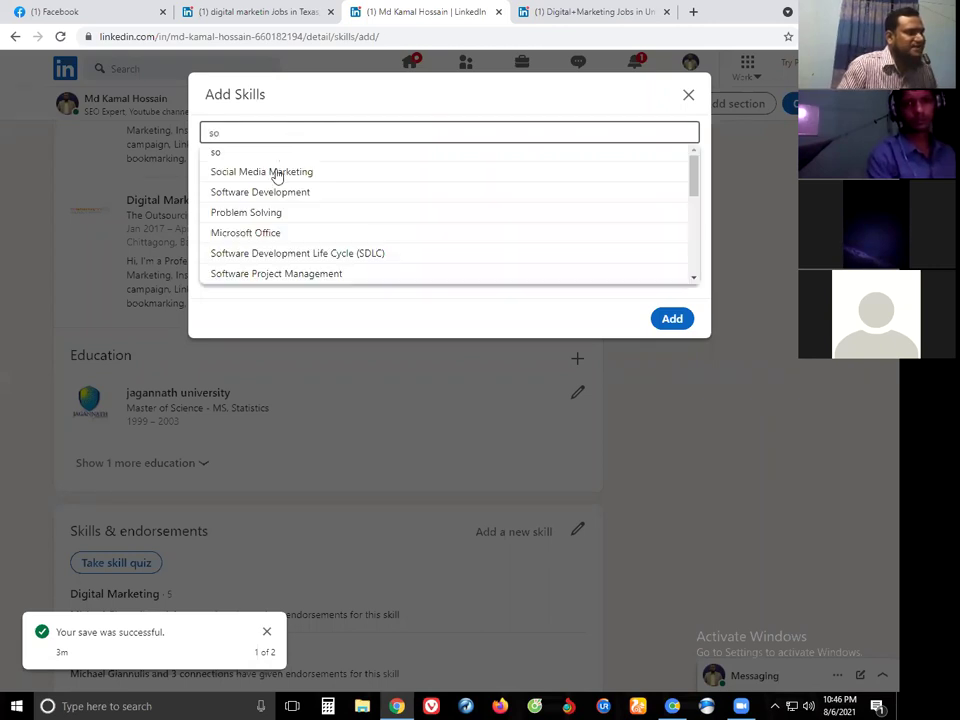
{"action": "left_click", "coordinate": [274, 173]}
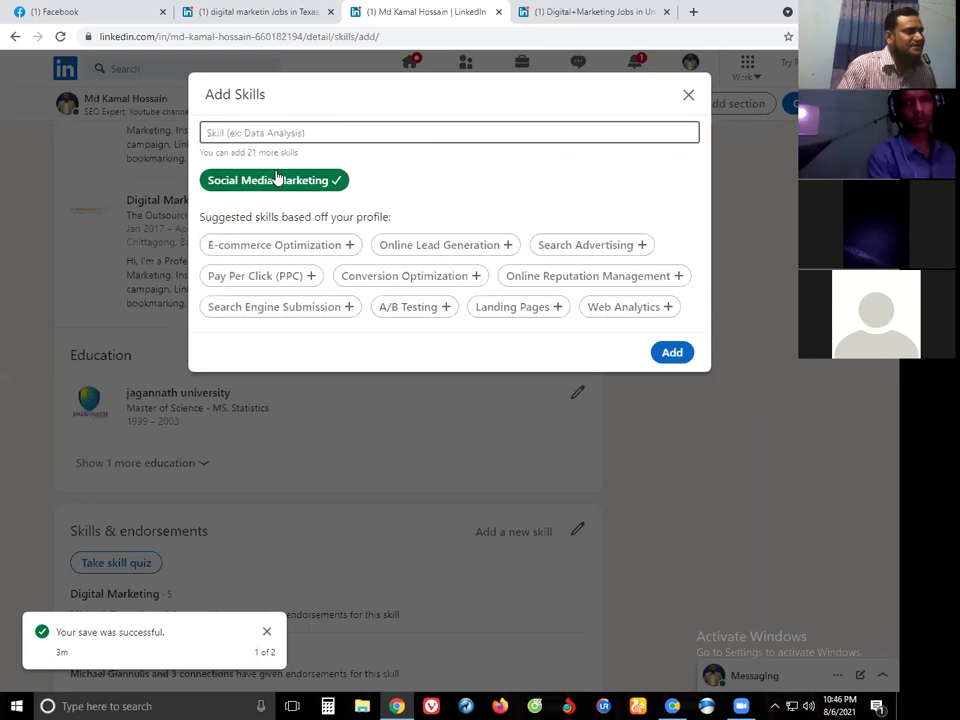
{"action": "left_click", "coordinate": [674, 354]}
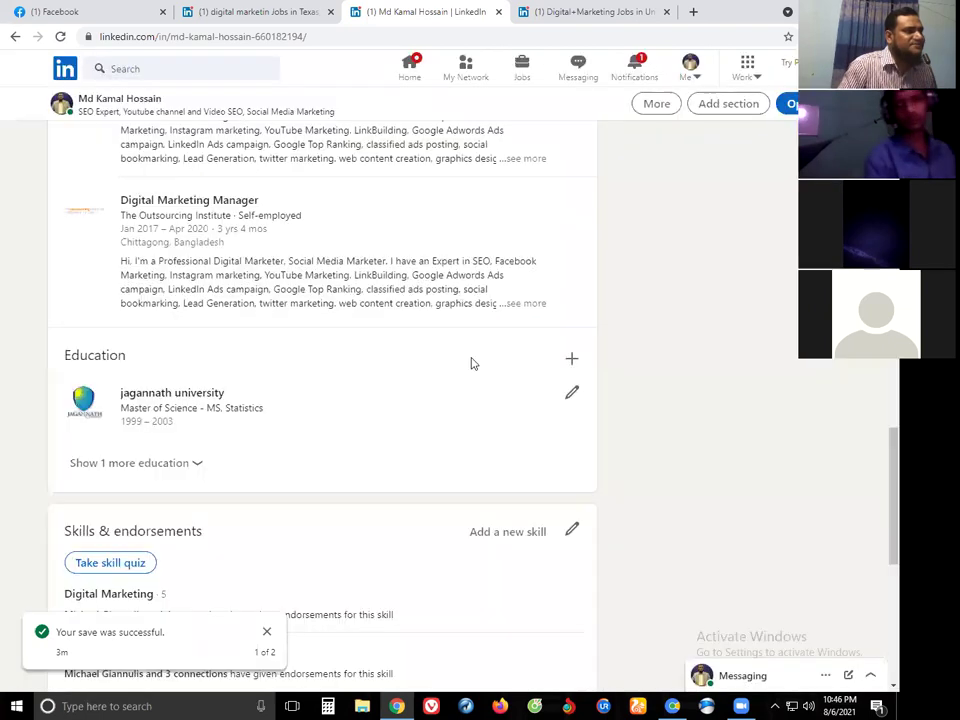
Step: Review the profile's skills, interests and about sections, ending at the introduction card and dashboard
{"action": "scroll", "coordinate": [428, 359], "scroll_direction": "down", "scroll_amount": 5}
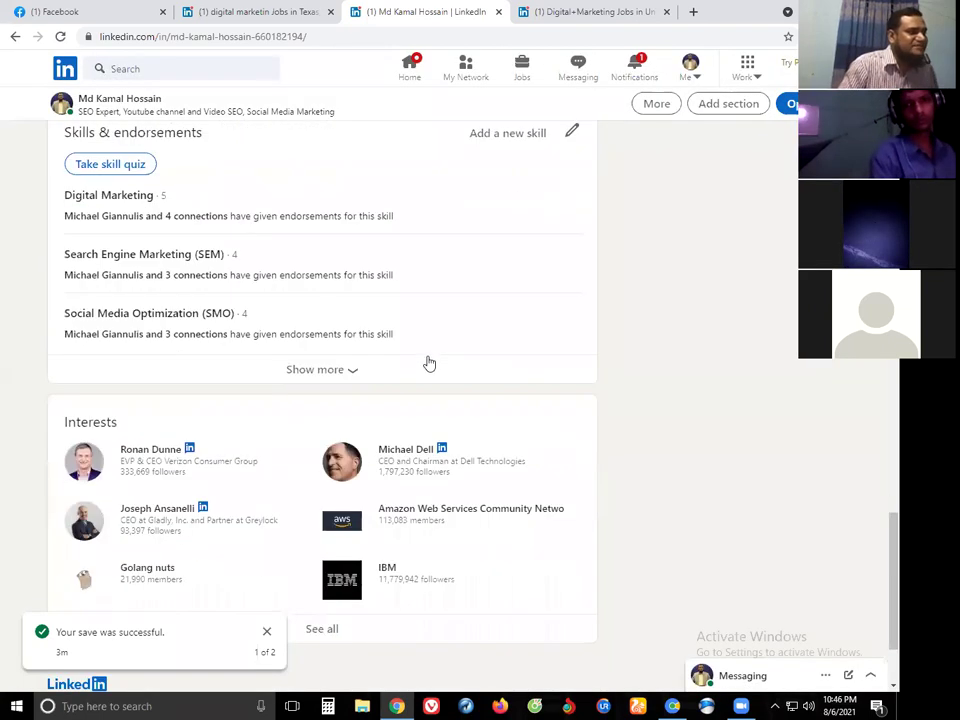
{"action": "scroll", "coordinate": [360, 370], "scroll_direction": "down", "scroll_amount": 2}
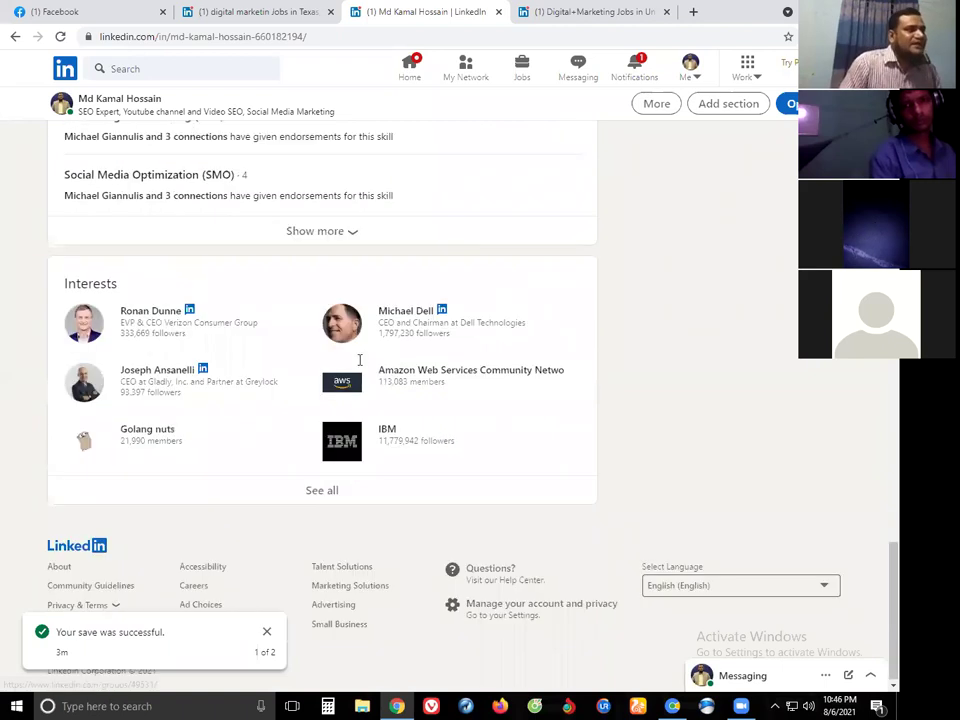
{"action": "scroll", "coordinate": [360, 364], "scroll_direction": "up", "scroll_amount": 10}
{"action": "scroll", "coordinate": [363, 359], "scroll_direction": "up", "scroll_amount": 10}
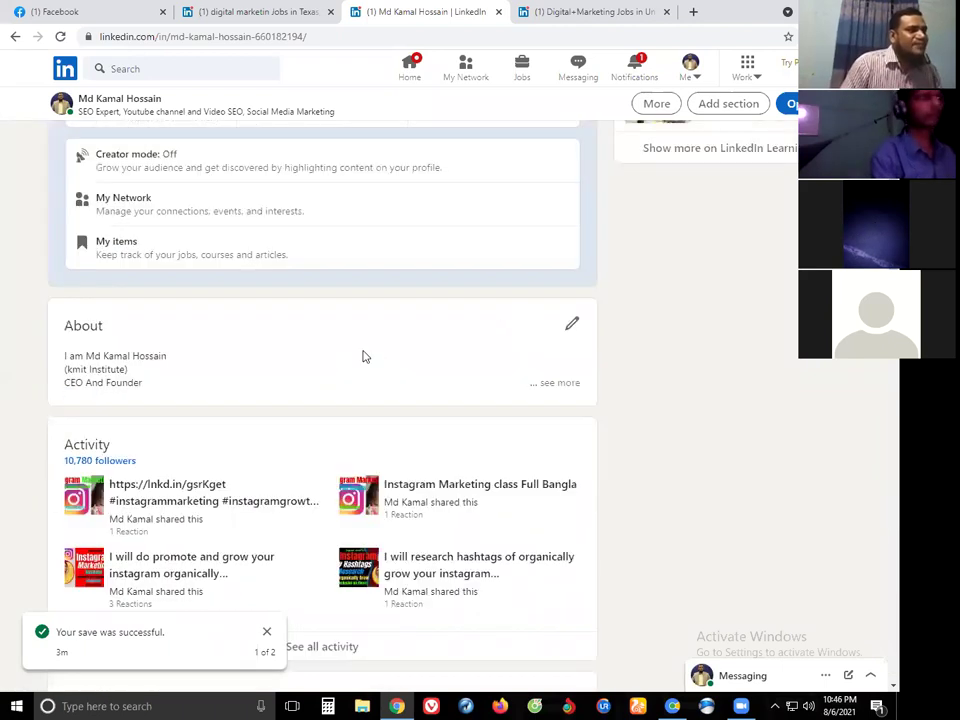
{"action": "scroll", "coordinate": [525, 328], "scroll_direction": "up", "scroll_amount": 6}
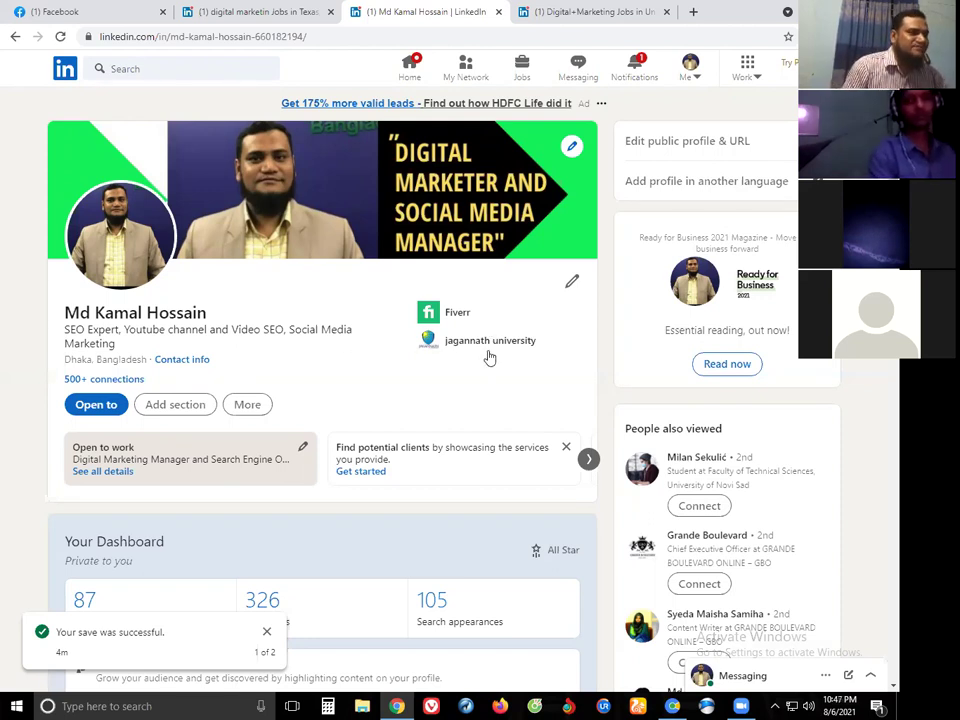
{"action": "scroll", "coordinate": [490, 355], "scroll_direction": "down", "scroll_amount": 3}
{"action": "scroll", "coordinate": [500, 330], "scroll_direction": "up", "scroll_amount": 2}
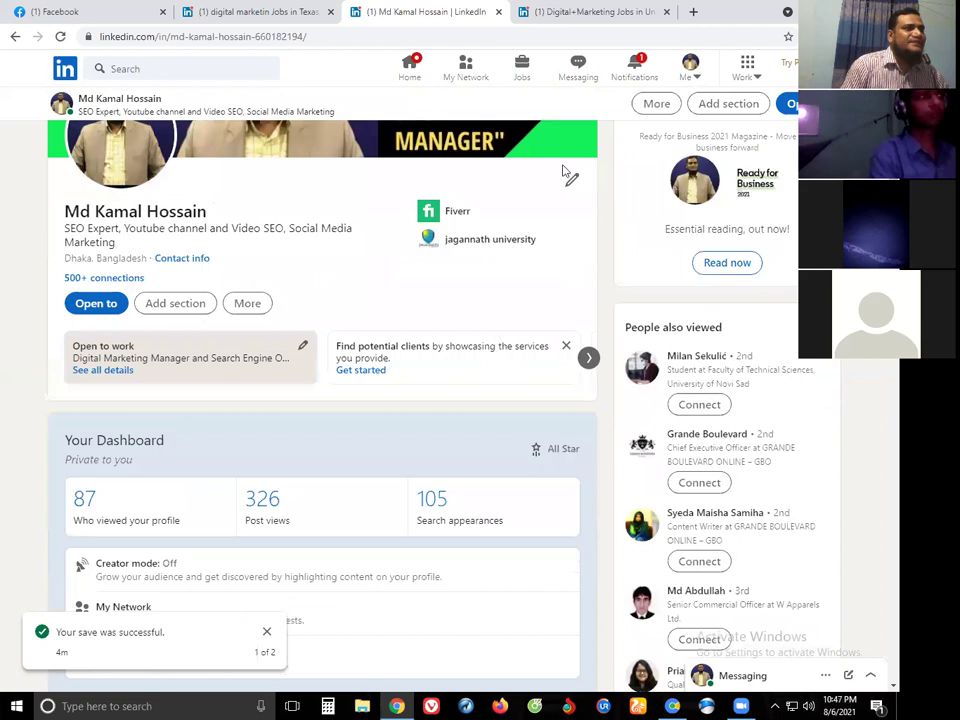
{"action": "scroll", "coordinate": [468, 76], "scroll_direction": "up", "scroll_amount": 1}
Step: View the network page, and list the jobs located in Texas, United States
{"action": "left_click", "coordinate": [467, 70]}
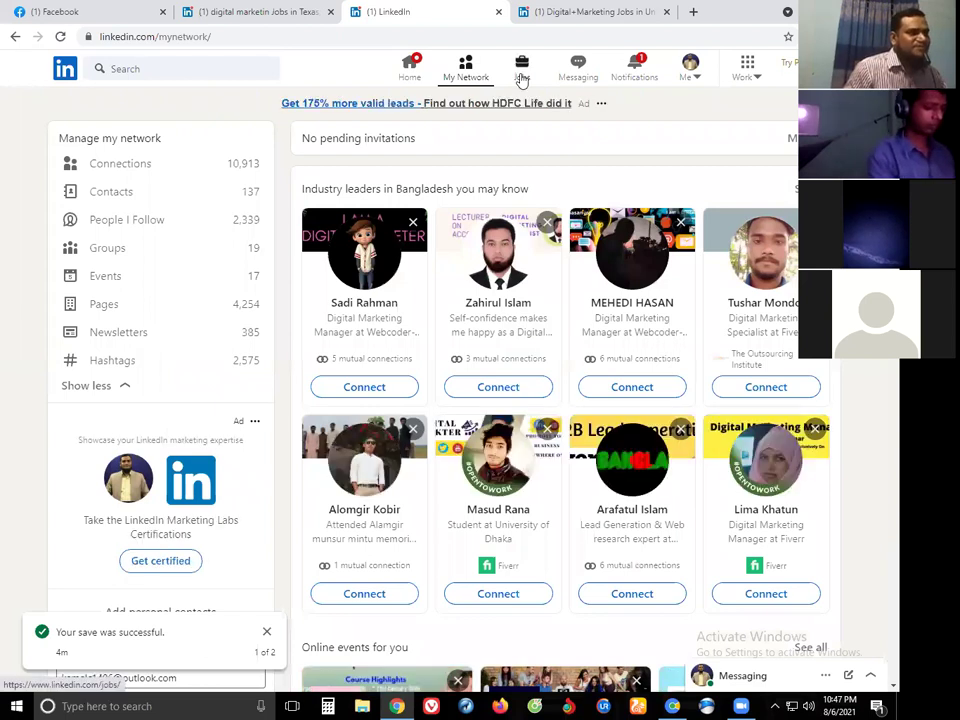
{"action": "left_click", "coordinate": [521, 72]}
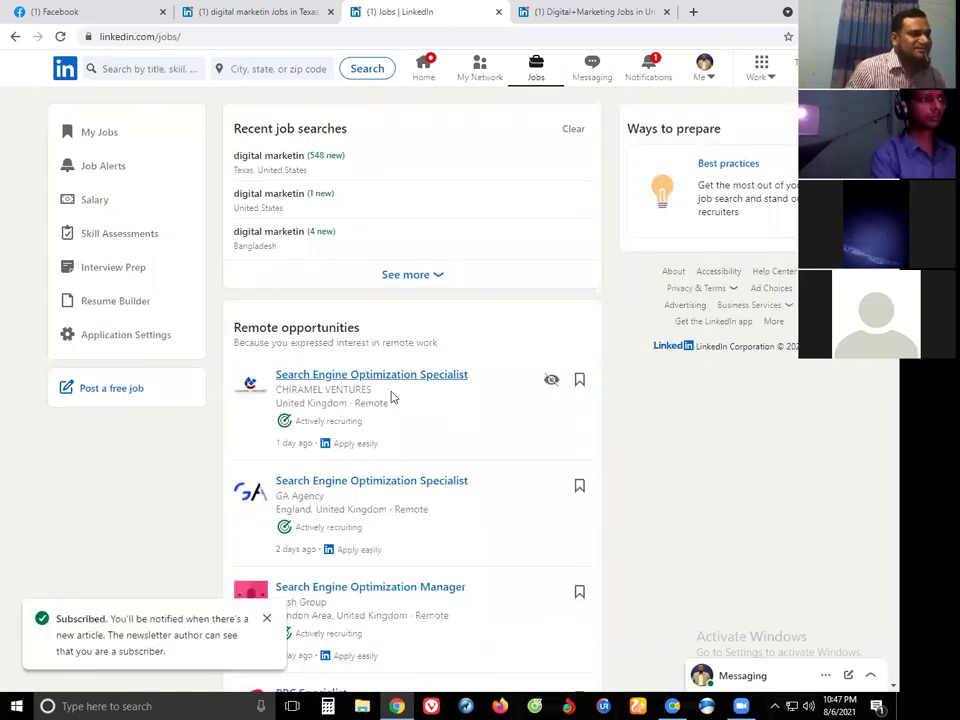
{"action": "left_click", "coordinate": [288, 72]}
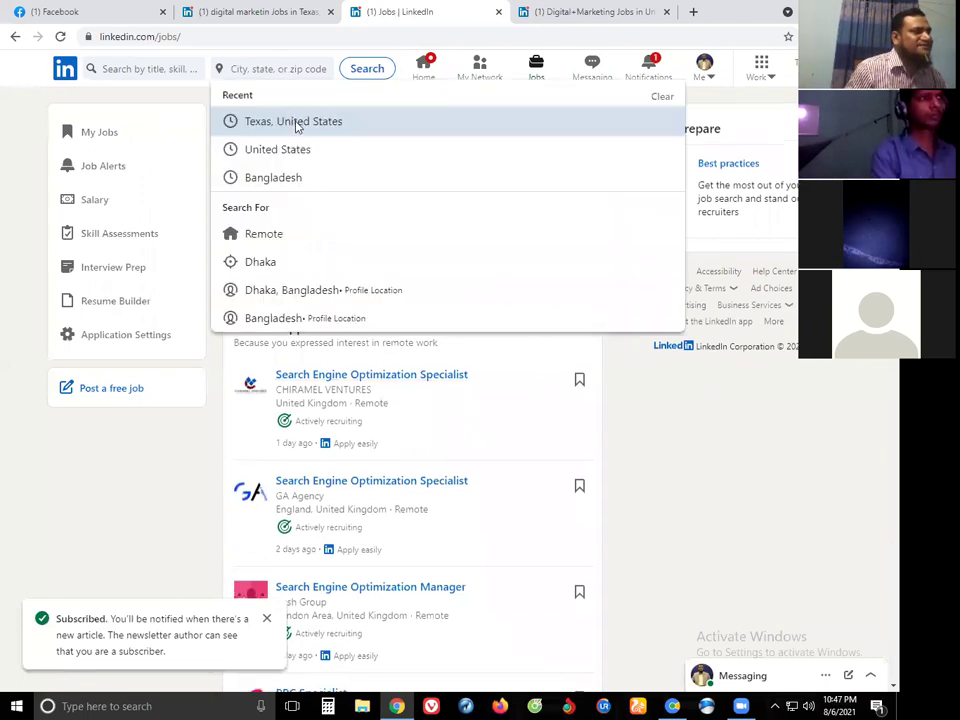
{"action": "left_click", "coordinate": [293, 122]}
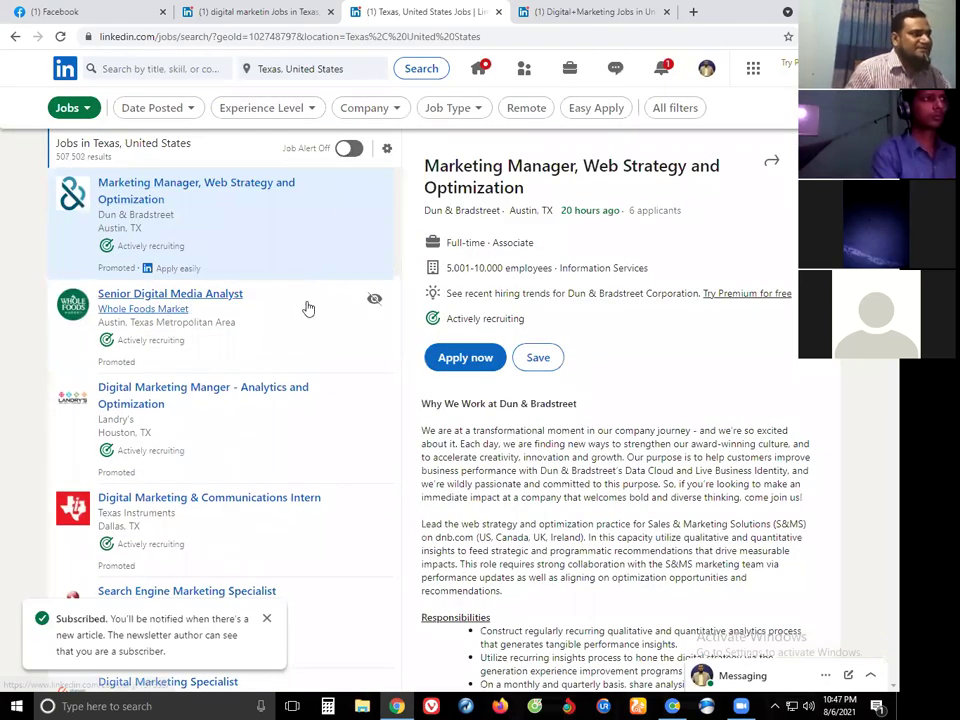
Step: Look through the Texas job listings and reload the results page
{"action": "scroll", "coordinate": [290, 320], "scroll_direction": "down", "scroll_amount": 1}
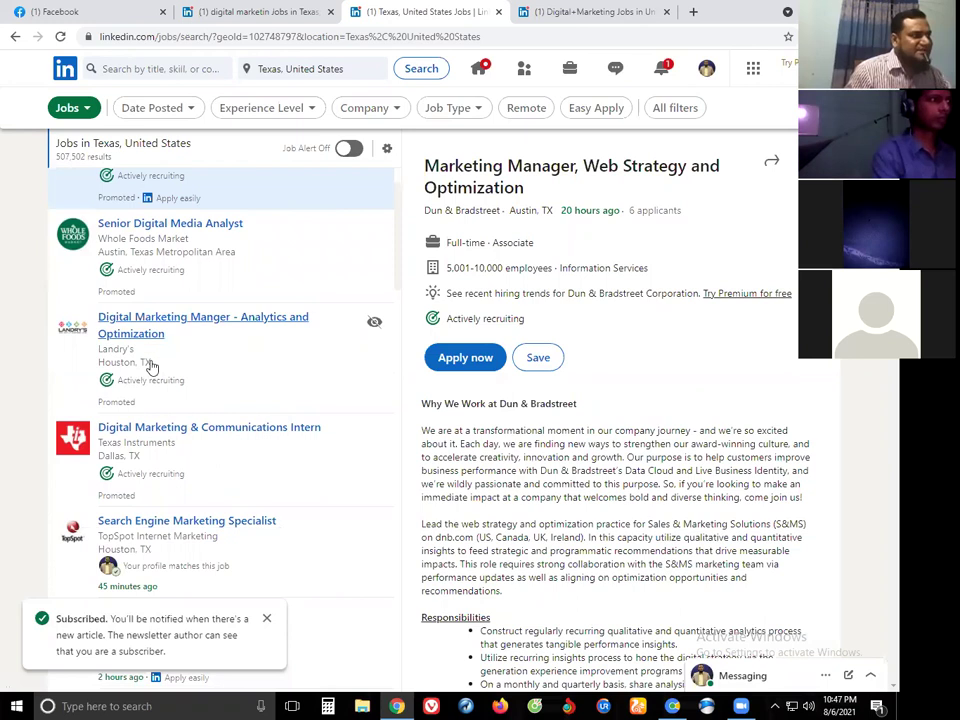
{"action": "scroll", "coordinate": [150, 368], "scroll_direction": "down", "scroll_amount": 2}
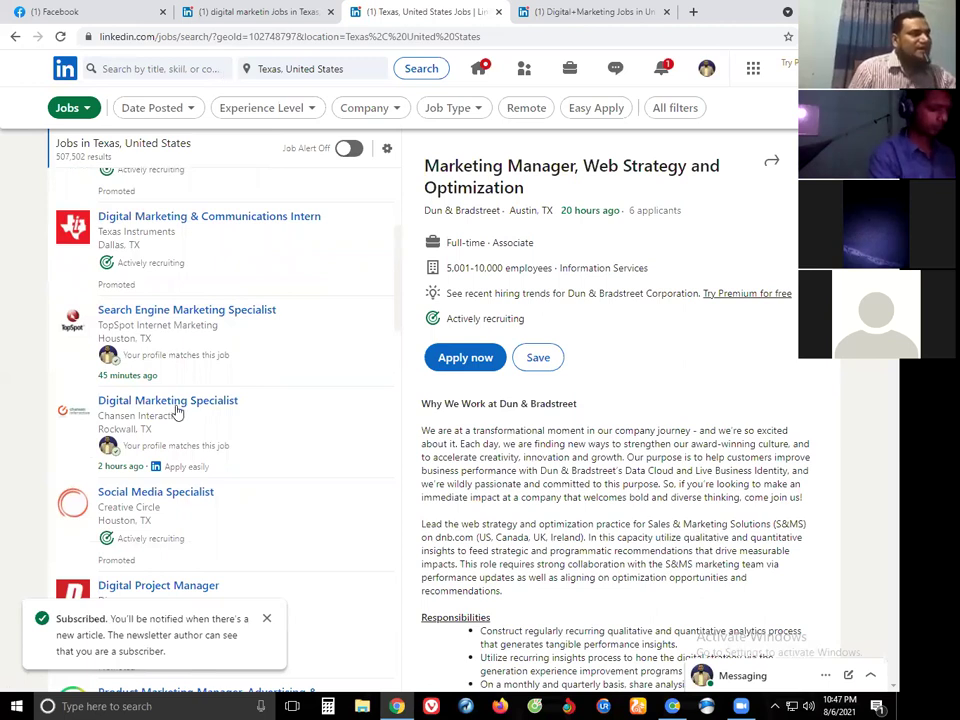
{"action": "scroll", "coordinate": [208, 358], "scroll_direction": "up", "scroll_amount": 3}
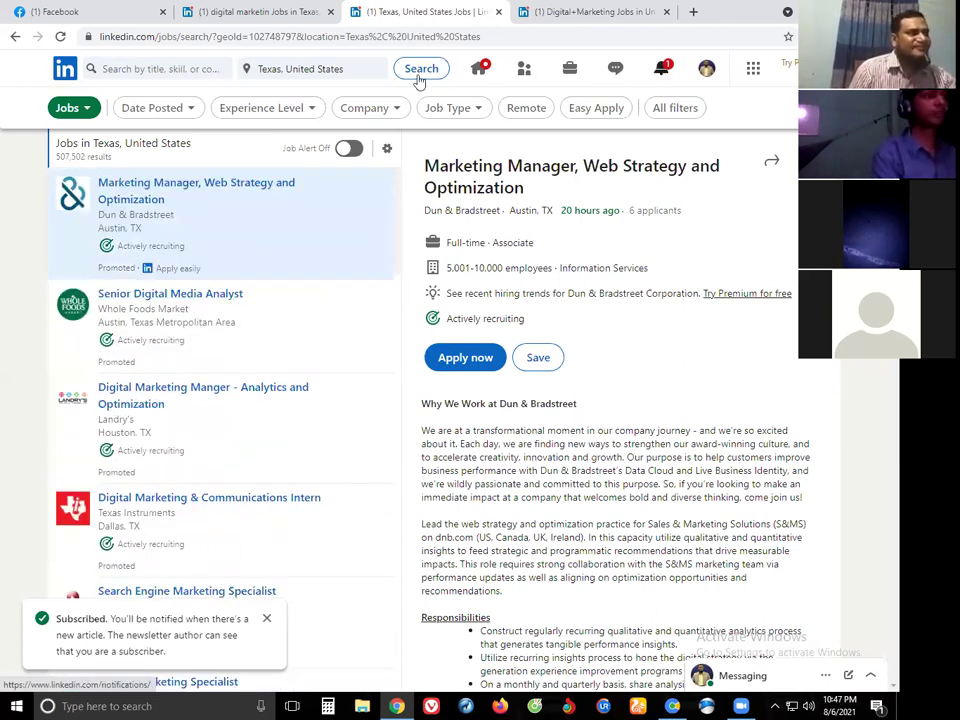
{"action": "left_click", "coordinate": [60, 38]}
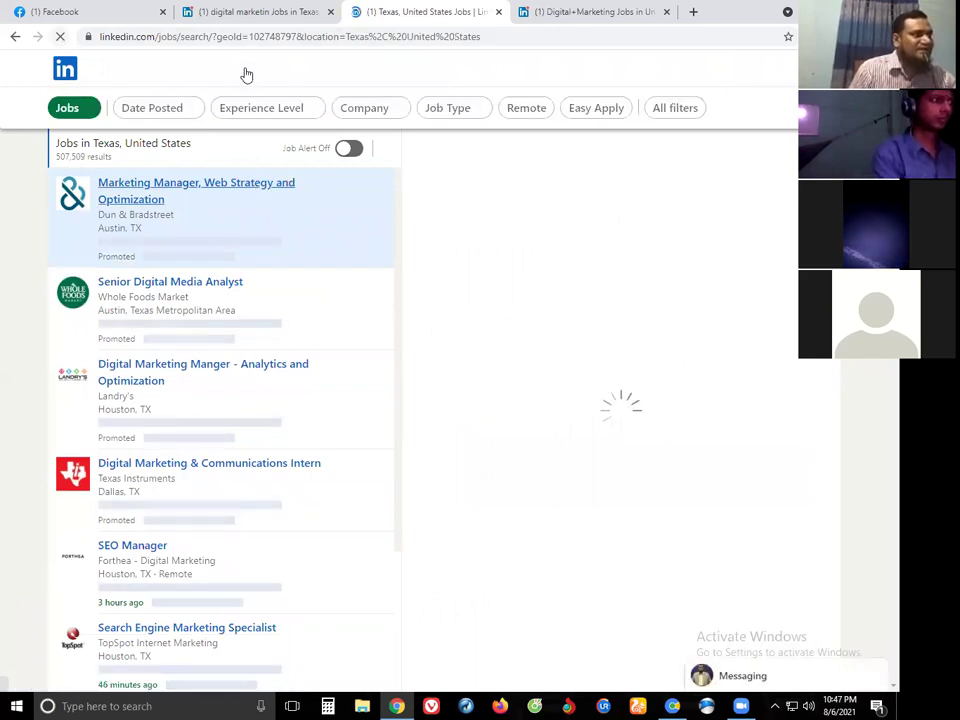
Step: Switch to the Digital+Marketing jobs page and start creating a LinkedIn Page from there
{"action": "left_click", "coordinate": [560, 12]}
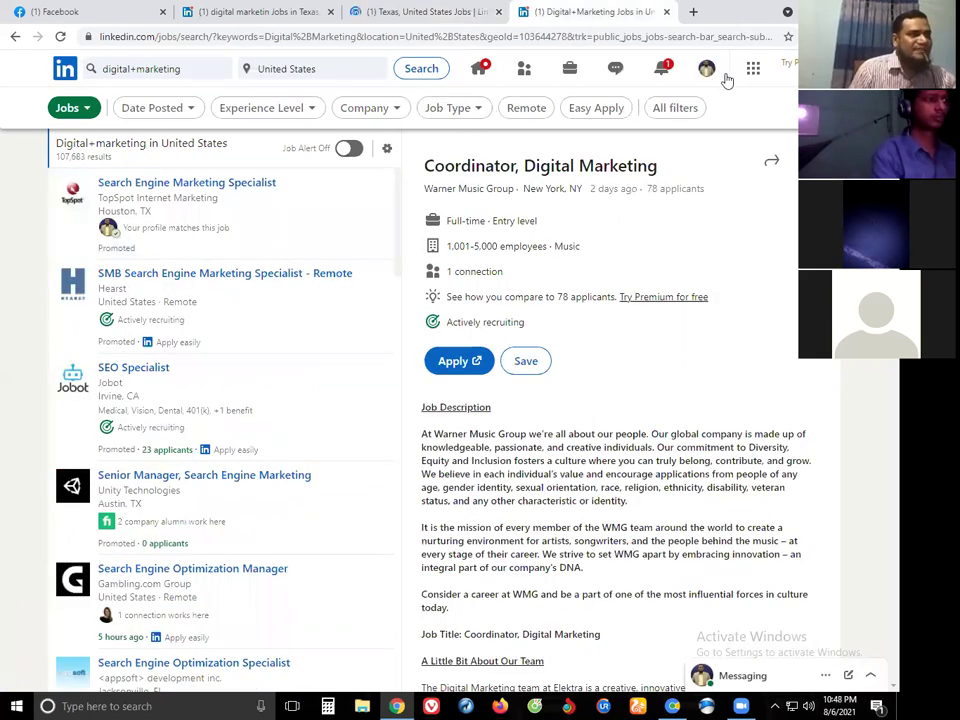
{"action": "left_click", "coordinate": [702, 82]}
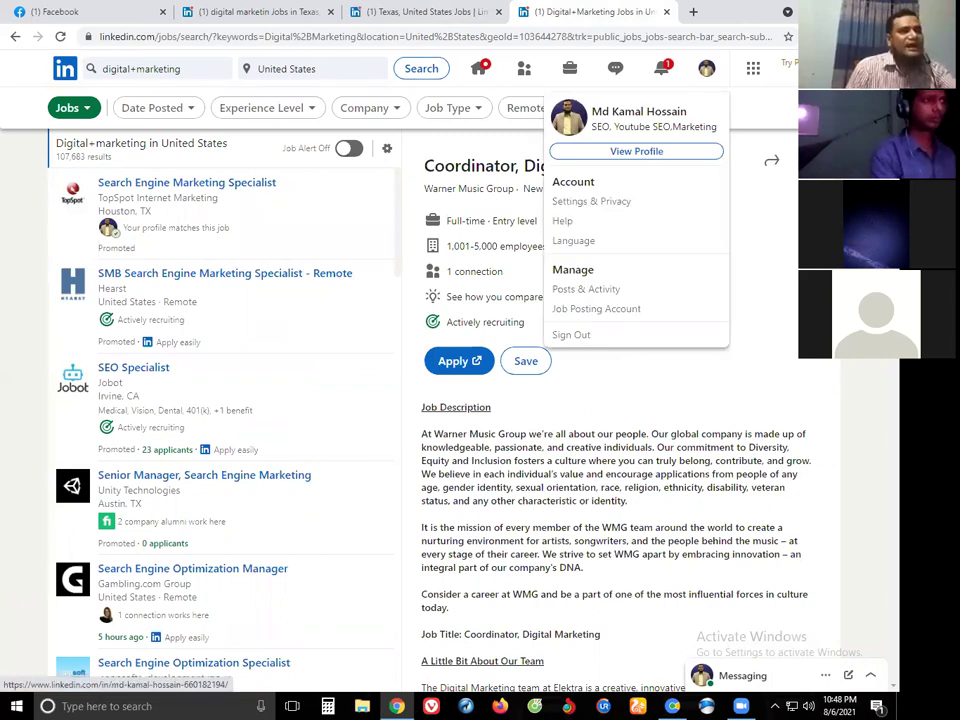
{"action": "left_click", "coordinate": [753, 75]}
{"action": "left_click", "coordinate": [753, 75]}
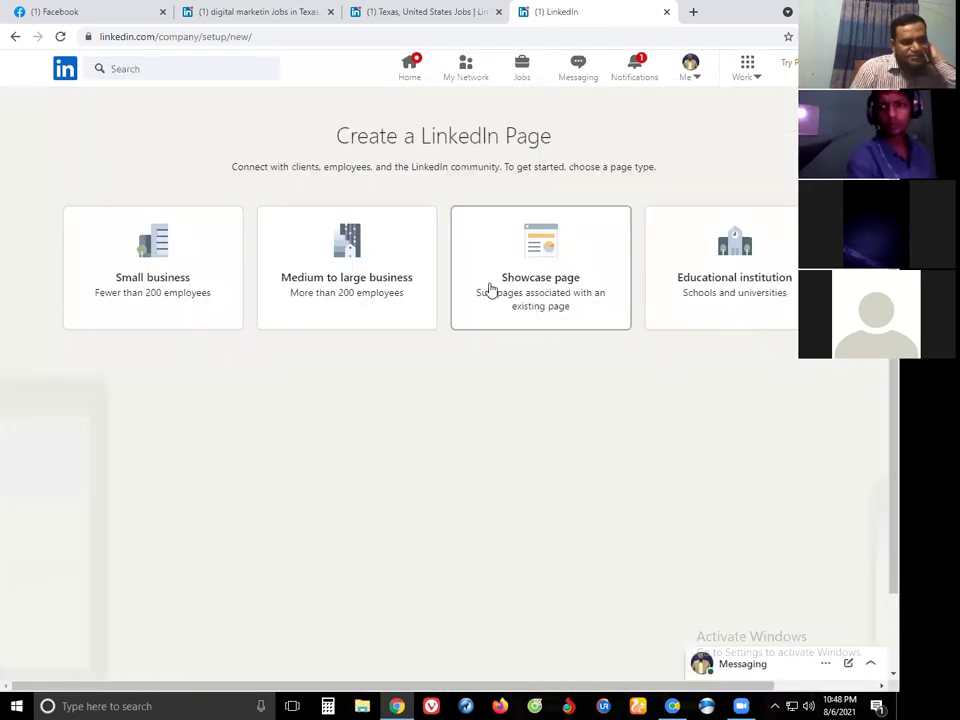
Step: Look over the available page types and choose Educational institution for the new page
{"action": "scroll", "coordinate": [490, 290], "scroll_direction": "down", "scroll_amount": 1}
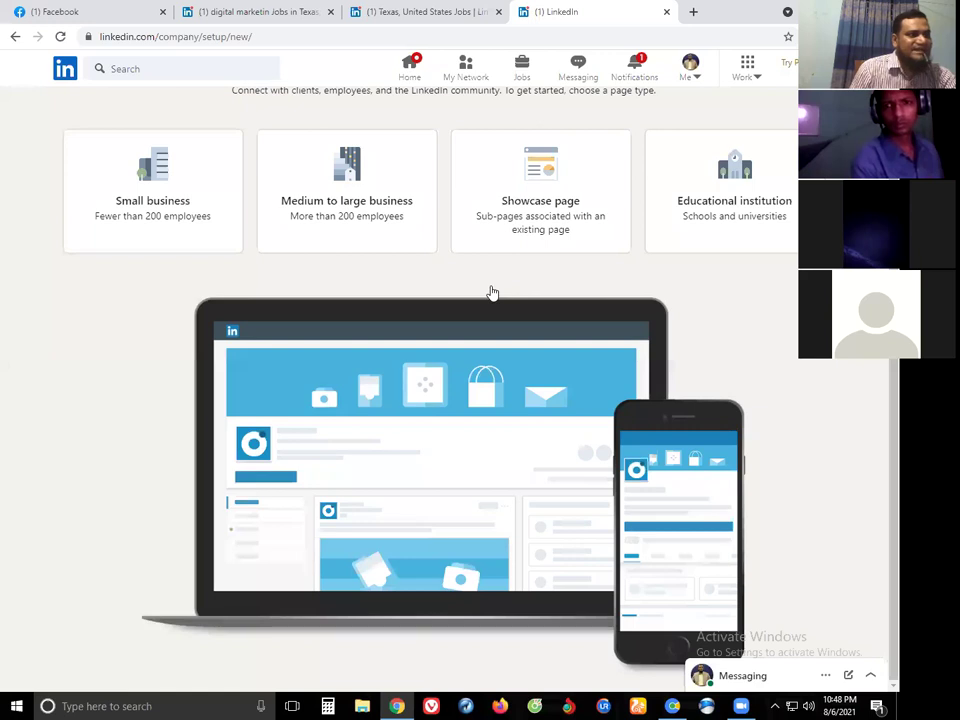
{"action": "scroll", "coordinate": [491, 293], "scroll_direction": "up", "scroll_amount": 1}
{"action": "scroll", "coordinate": [430, 392], "scroll_direction": "down", "scroll_amount": 1}
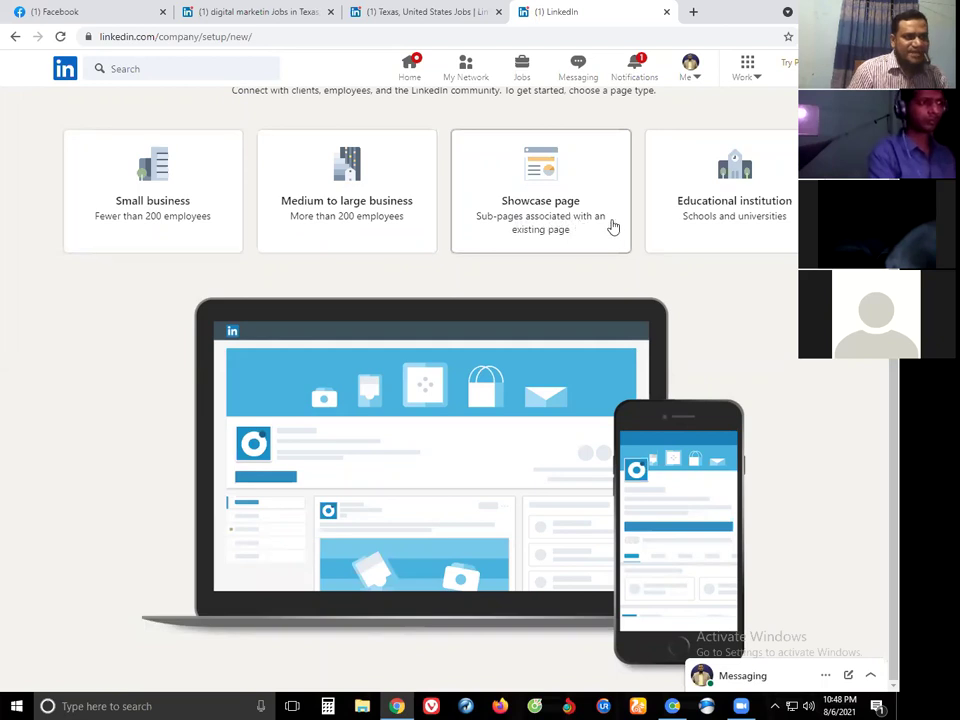
{"action": "left_click", "coordinate": [733, 202]}
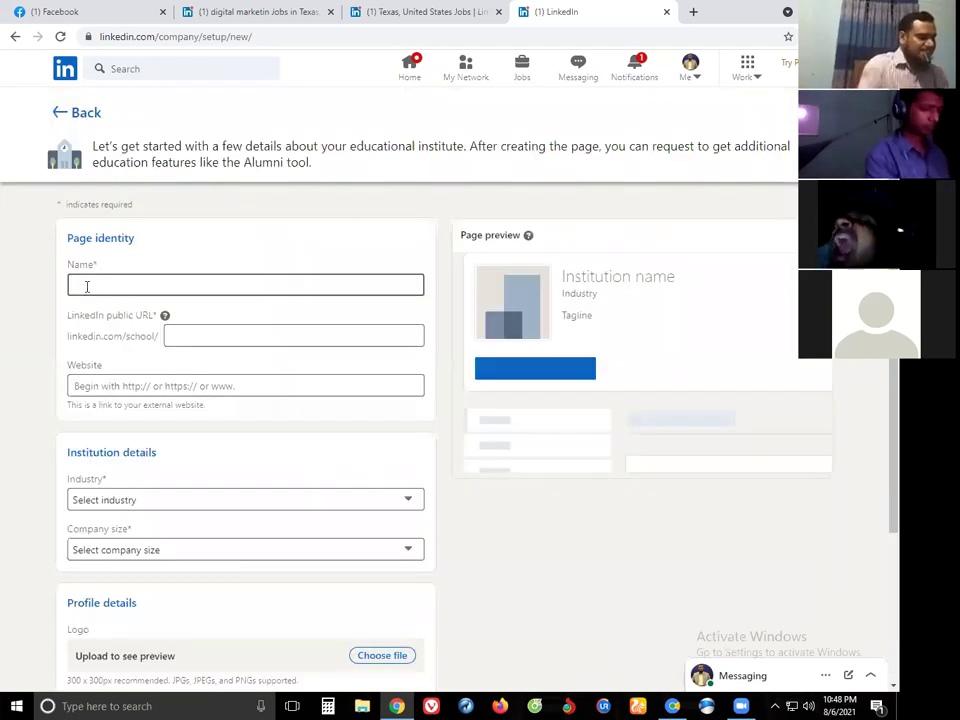
Step: Name the institution's page "kmit institute" with kmit-institute as its LinkedIn public URL
{"action": "left_click", "coordinate": [87, 286]}
{"action": "type", "text": "kmi"}
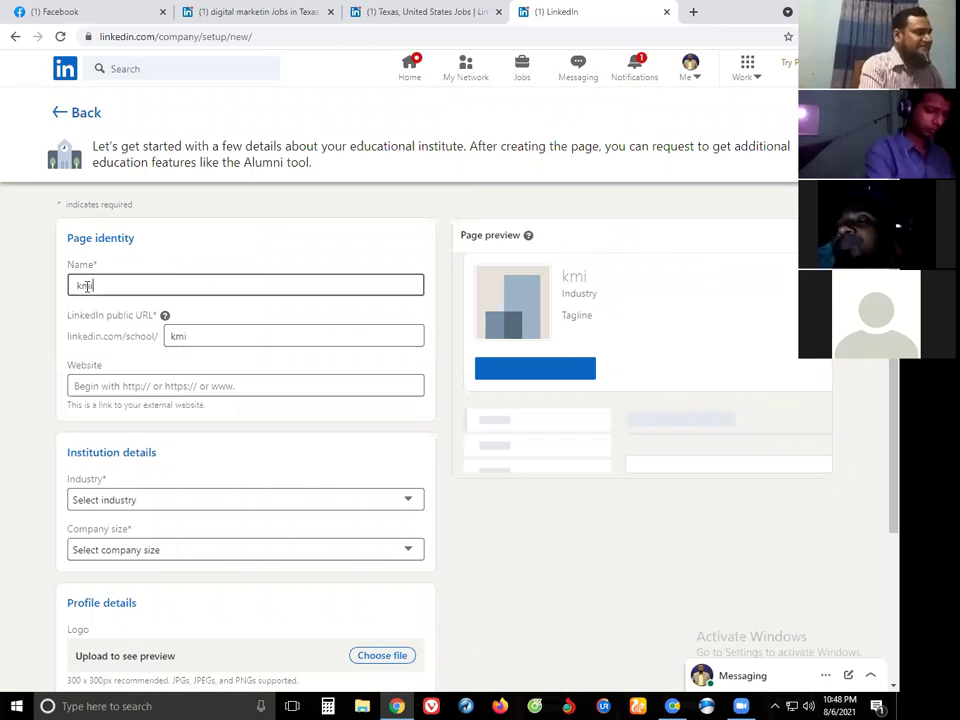
{"action": "type", "text": "t ins"}
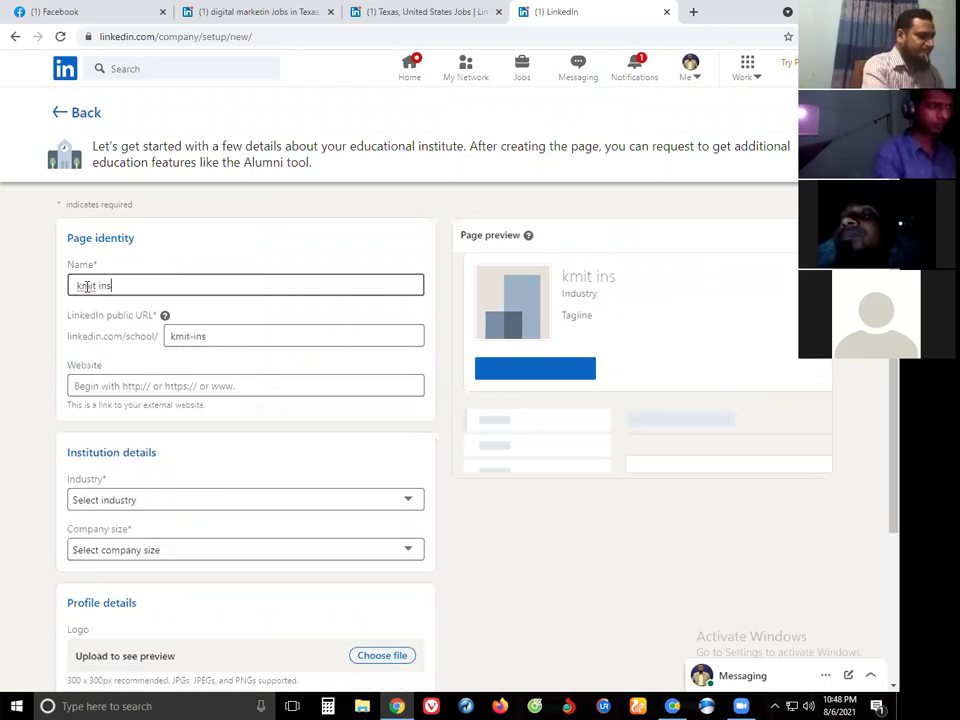
{"action": "type", "text": "tit"}
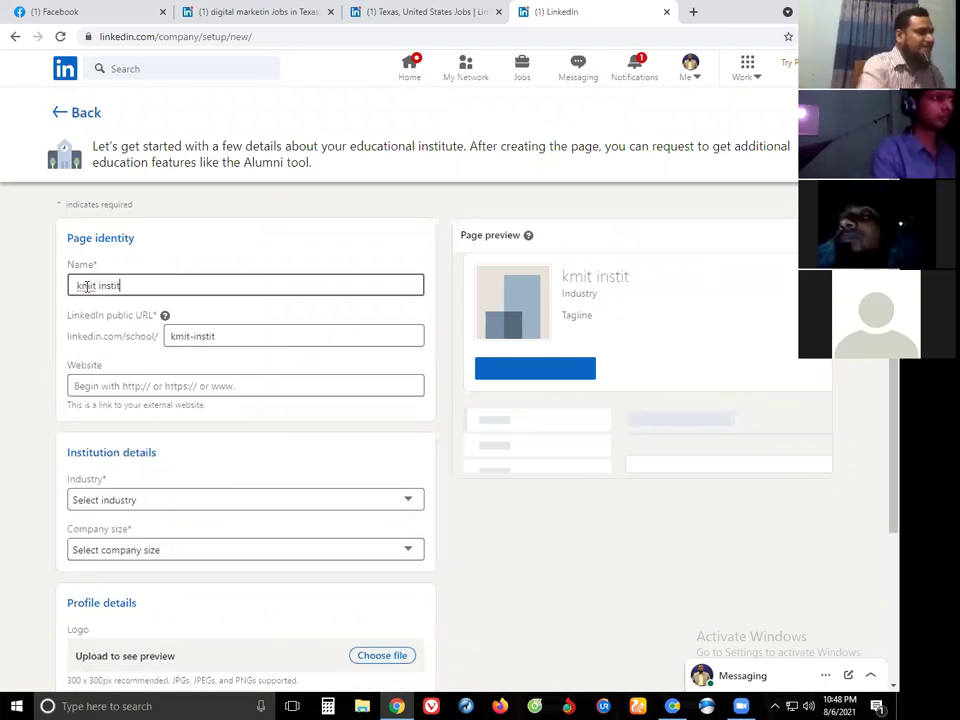
{"action": "type", "text": "ute"}
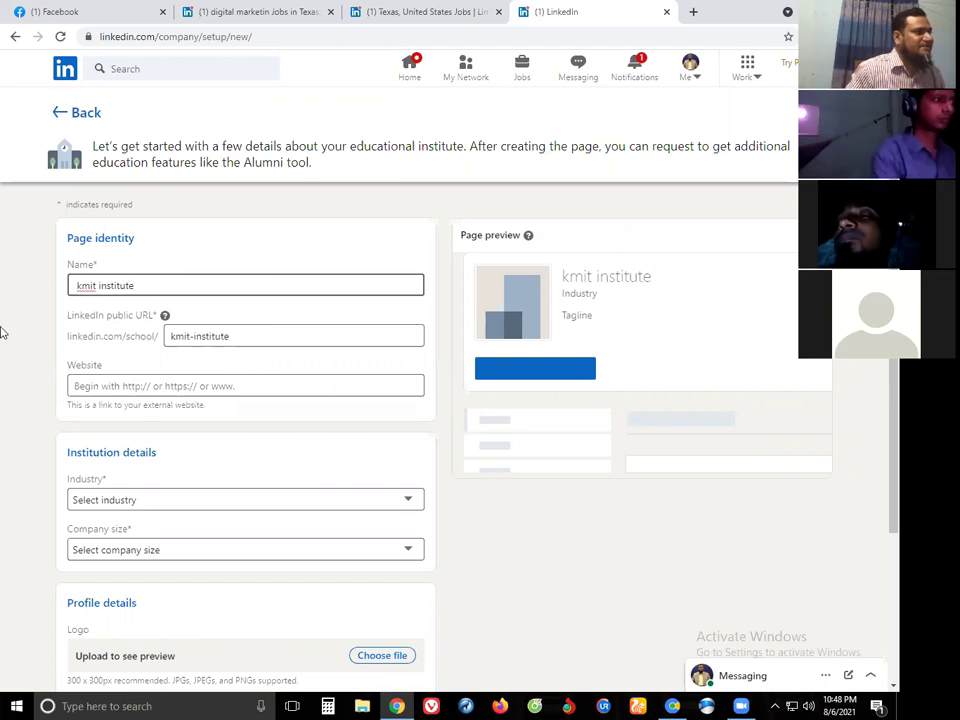
{"action": "left_click", "coordinate": [37, 340]}
{"action": "triple_click", "coordinate": [247, 336]}
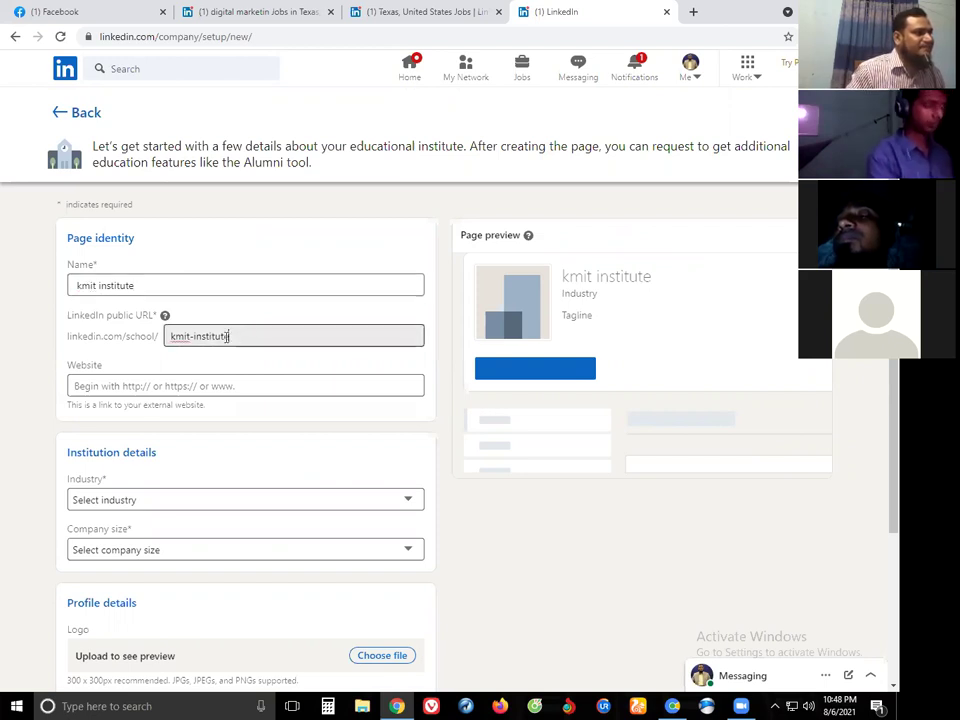
{"action": "key", "text": "End"}
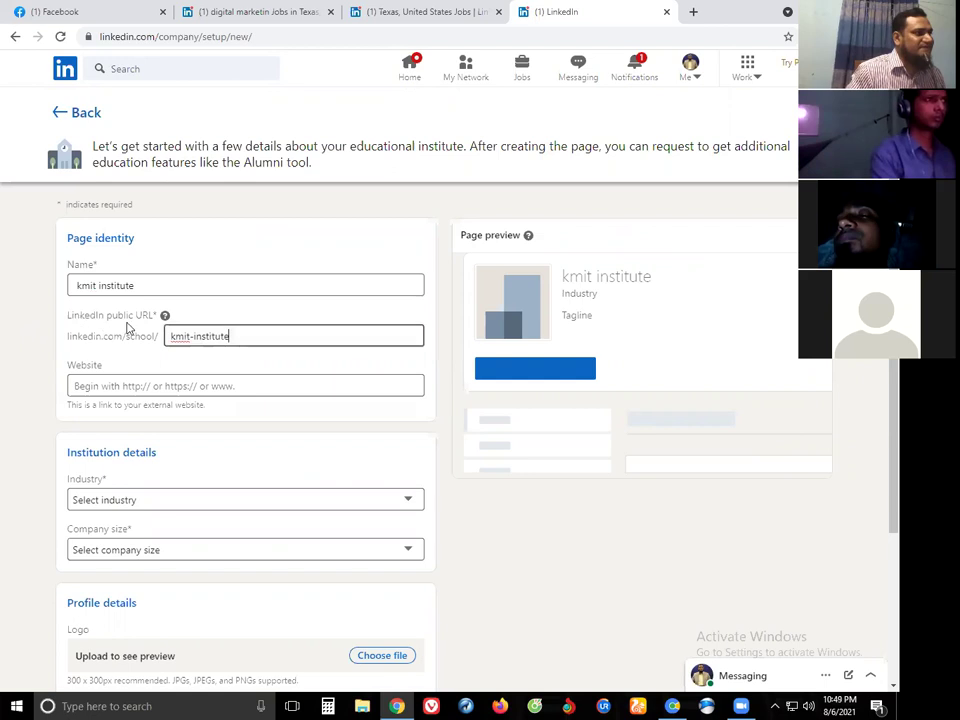
Step: Look for a link for the page's Website field among the MY PERSONAL bookmarks in a new browser tab
{"action": "left_click", "coordinate": [132, 288]}
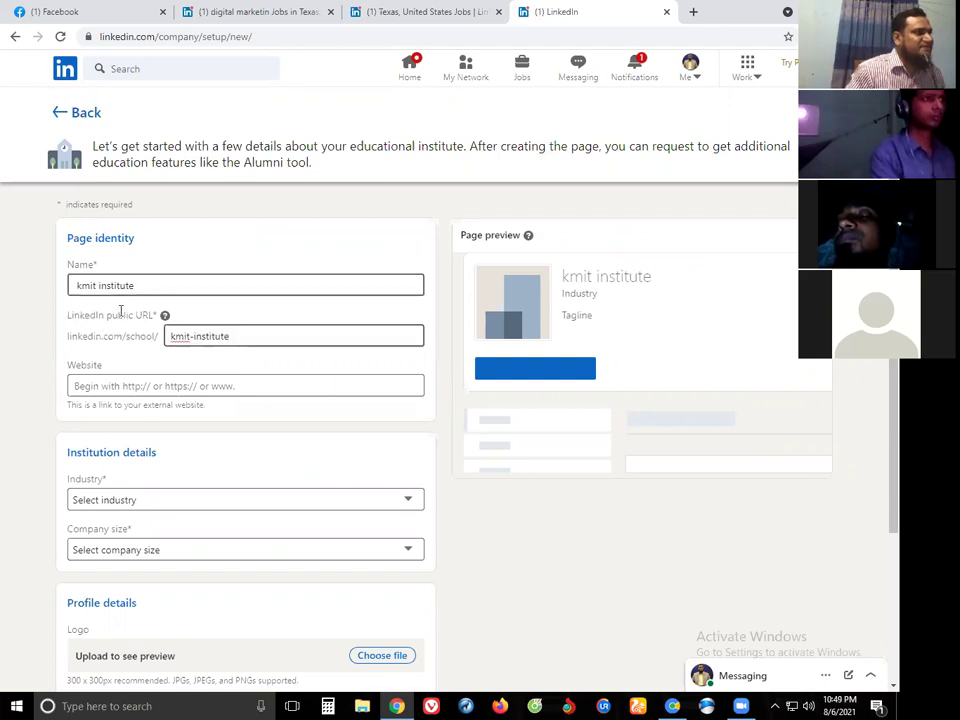
{"action": "scroll", "coordinate": [90, 260], "scroll_direction": "down", "scroll_amount": 2}
{"action": "left_click", "coordinate": [90, 246]}
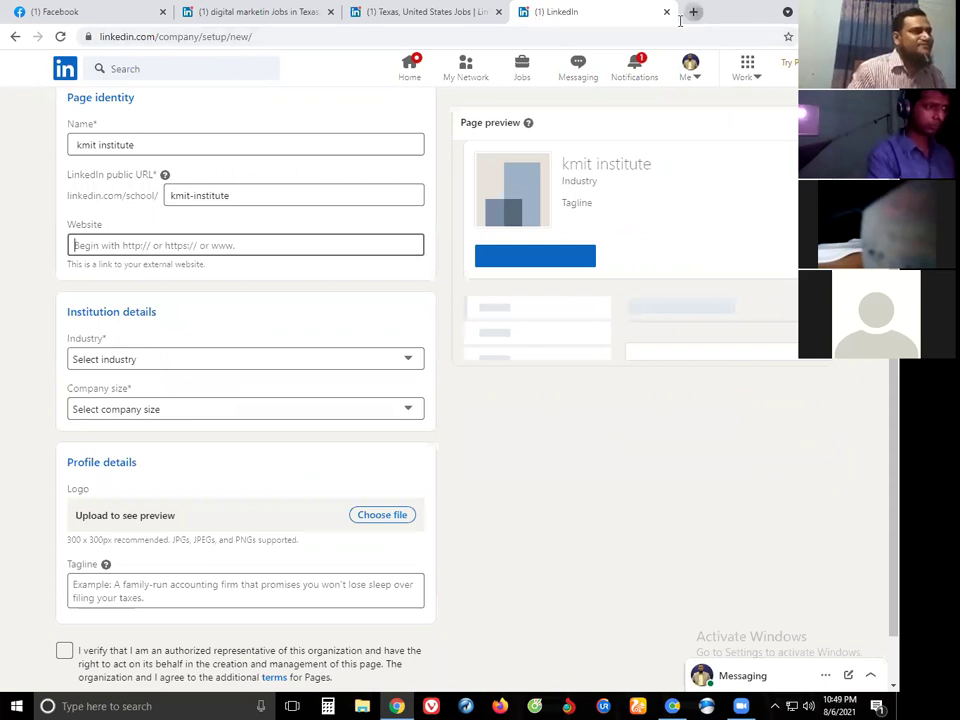
{"action": "key", "text": "ctrl+t"}
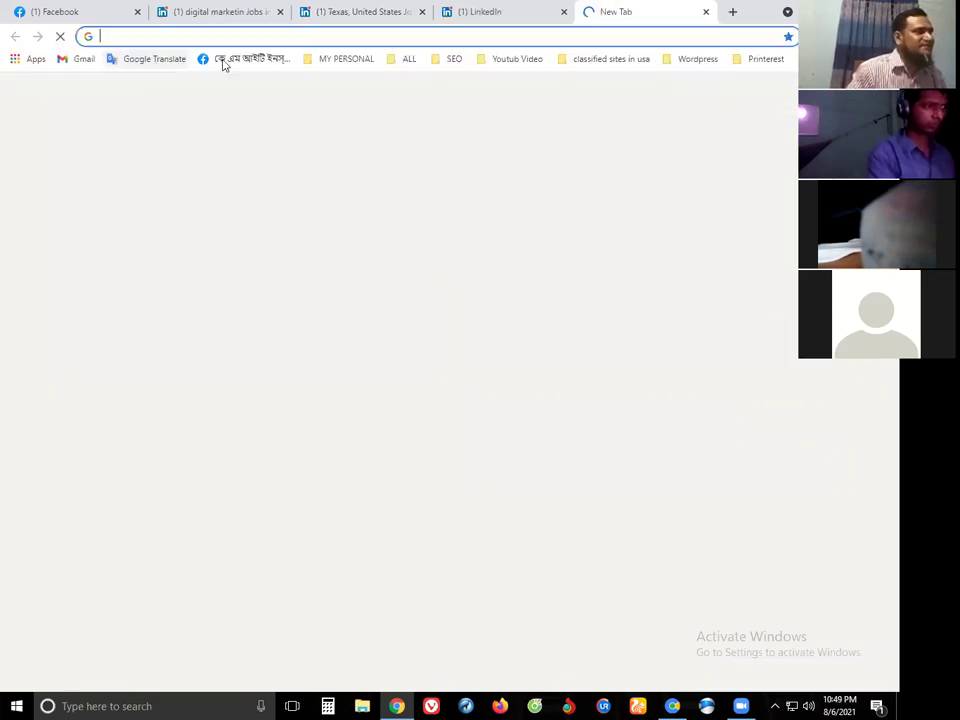
{"action": "left_click", "coordinate": [340, 58]}
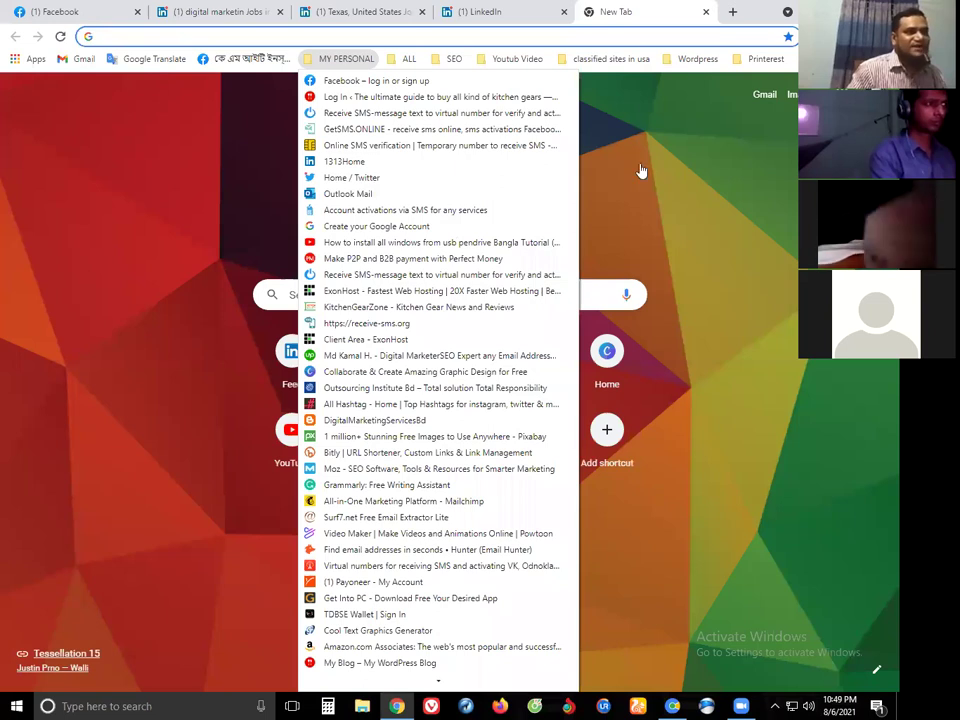
Step: Switch to Facebook, find the institute's profile through the matching recent search and copy its link address
{"action": "left_click", "coordinate": [316, 82]}
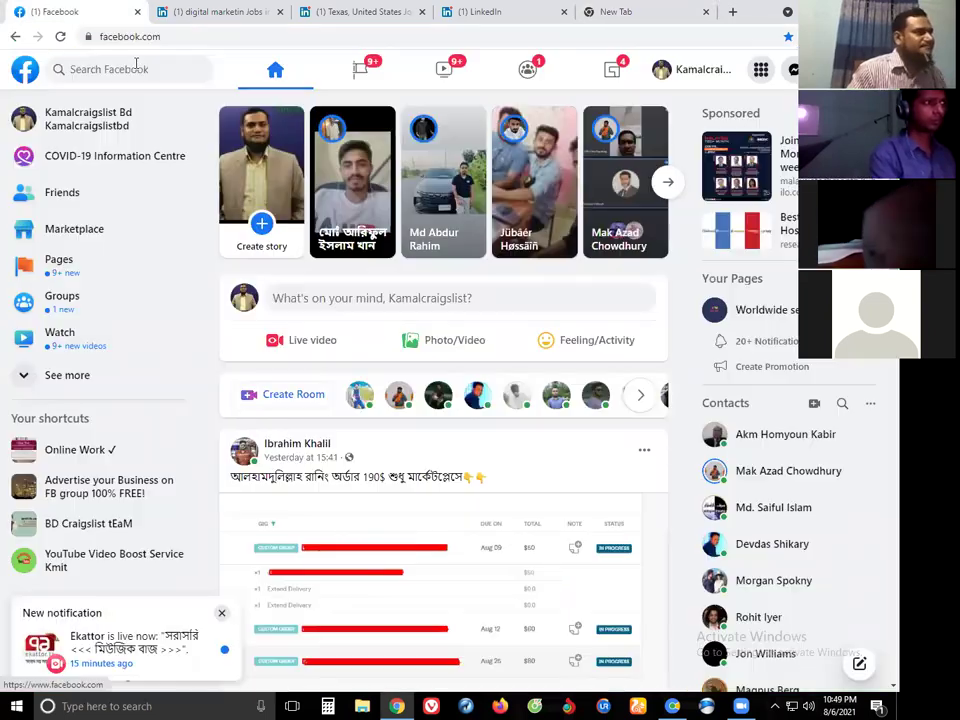
{"action": "left_click", "coordinate": [118, 70]}
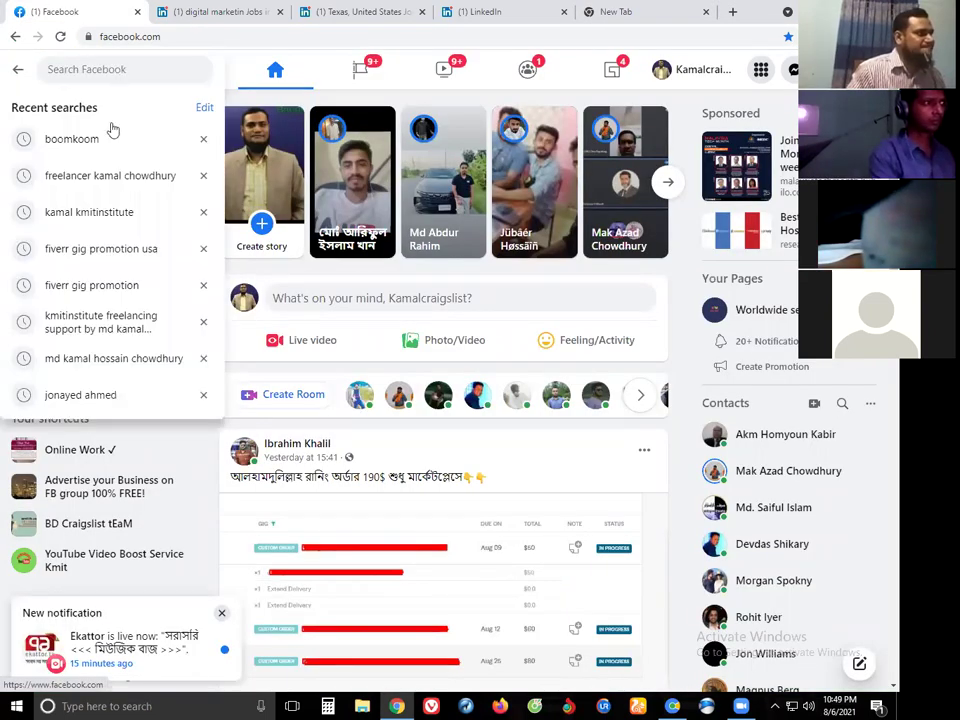
{"action": "left_click", "coordinate": [89, 212]}
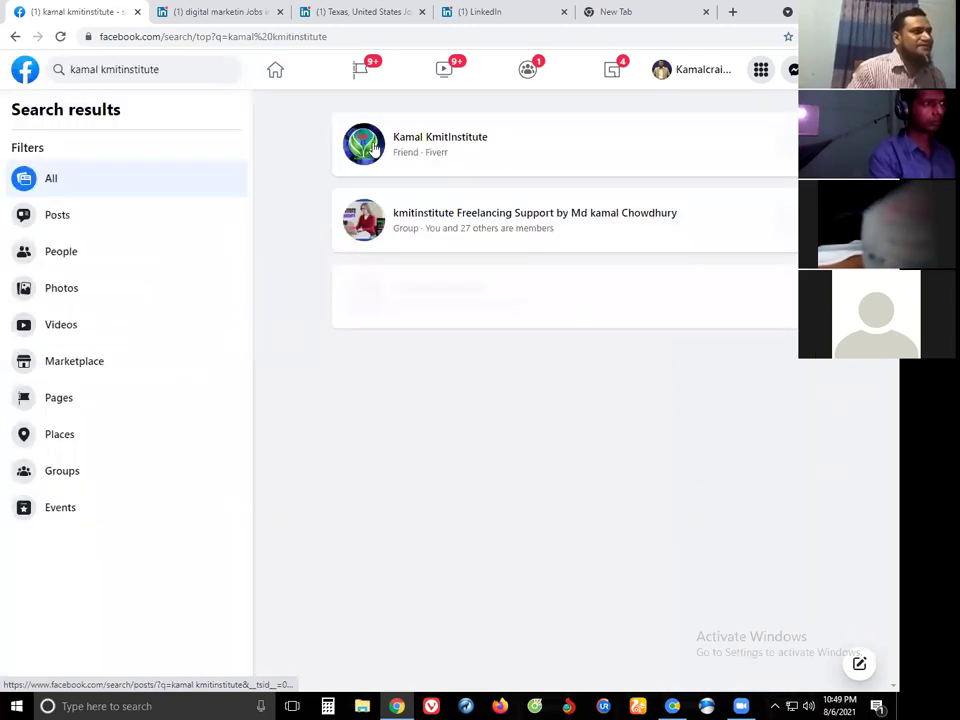
{"action": "right_click", "coordinate": [404, 142]}
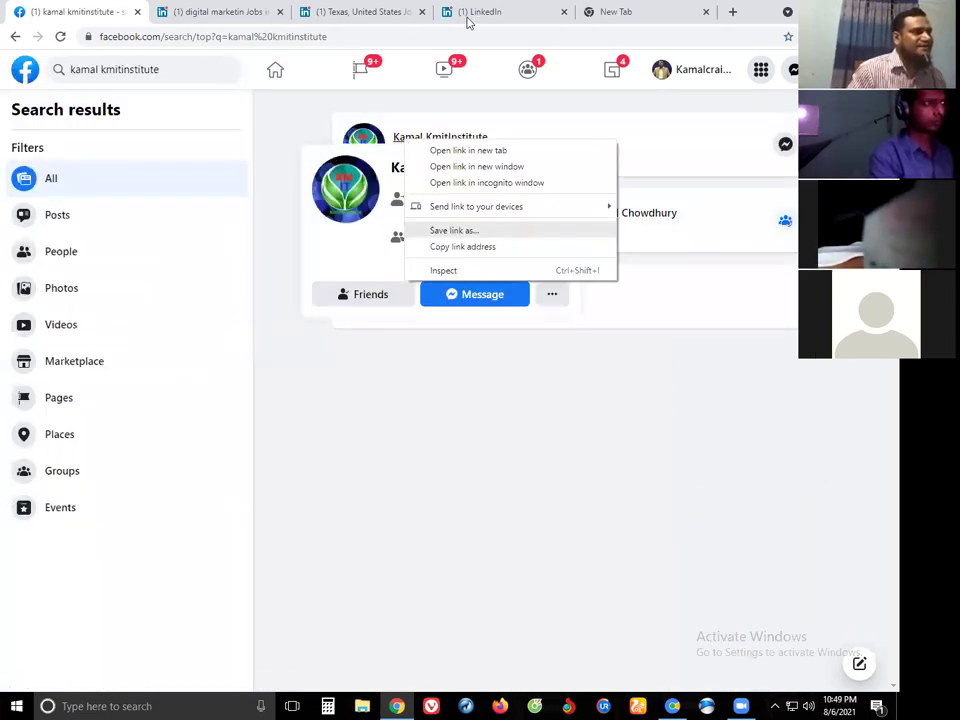
Step: Return to the LinkedIn page setup and paste the copied Facebook profile link as the website
{"action": "left_click", "coordinate": [362, 12]}
{"action": "key", "text": "ctrl+4"}
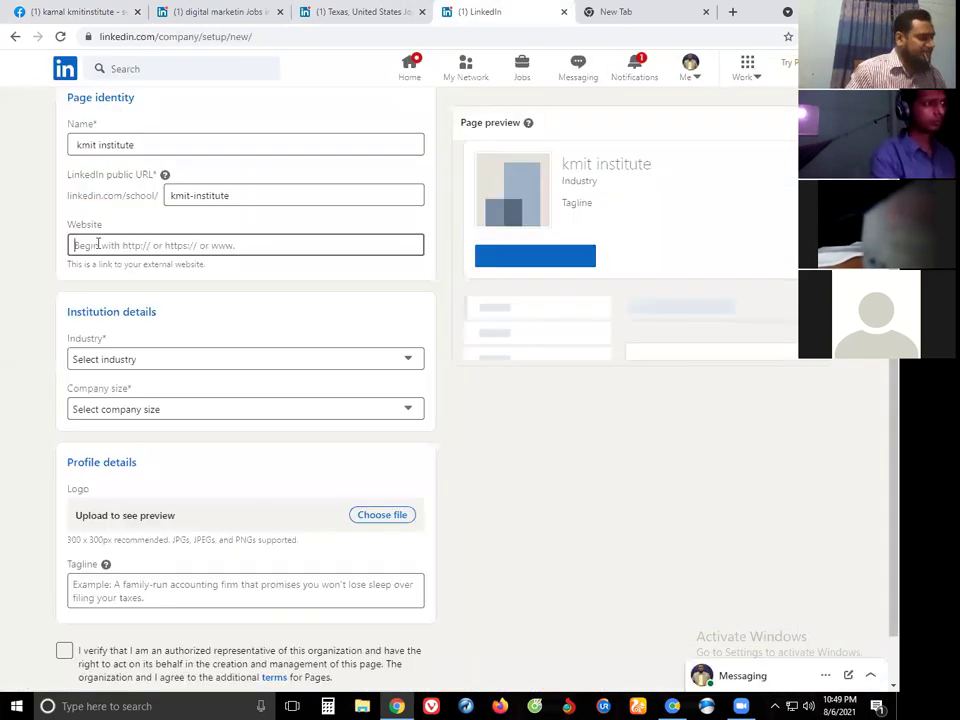
{"action": "key", "text": "ctrl+v"}
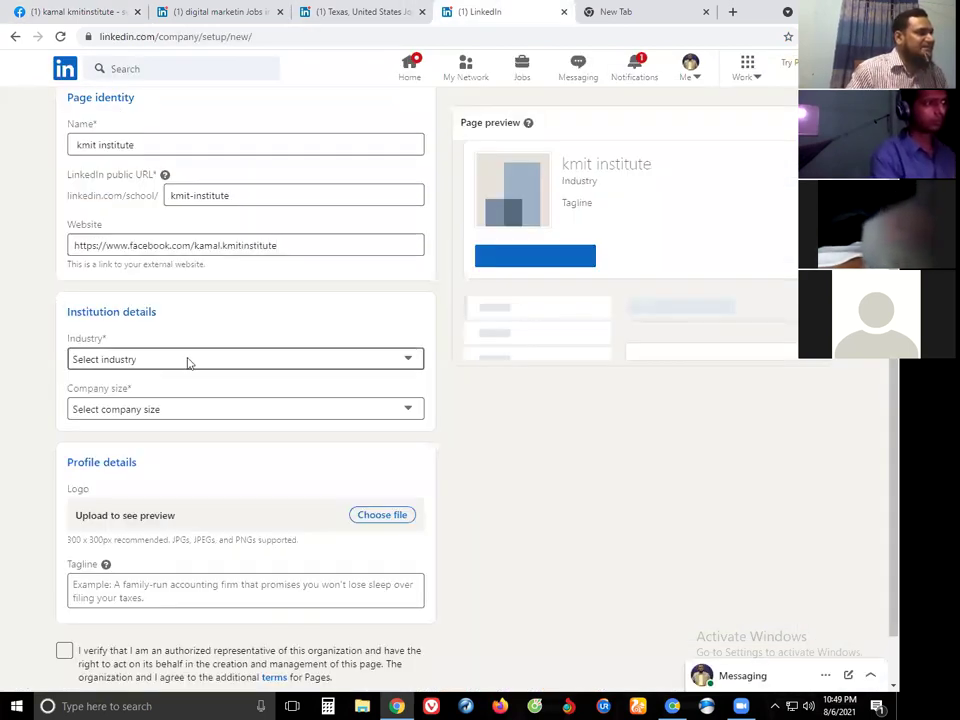
Step: Set the institution's industry to Education Management and its company size to 51–200 employees
{"action": "left_click", "coordinate": [186, 360]}
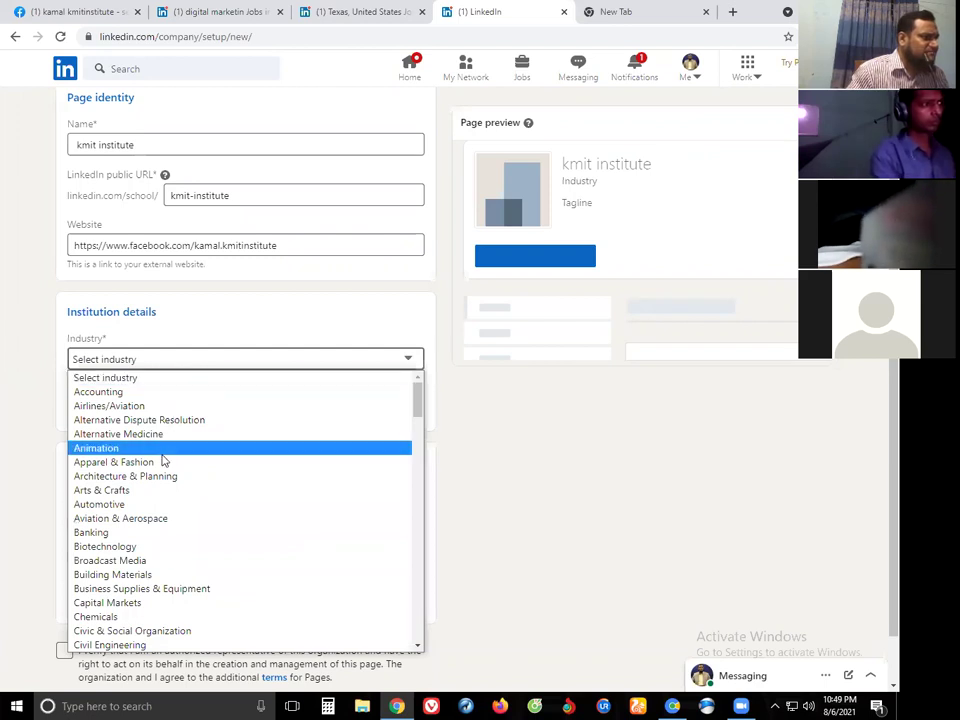
{"action": "left_click", "coordinate": [28, 388]}
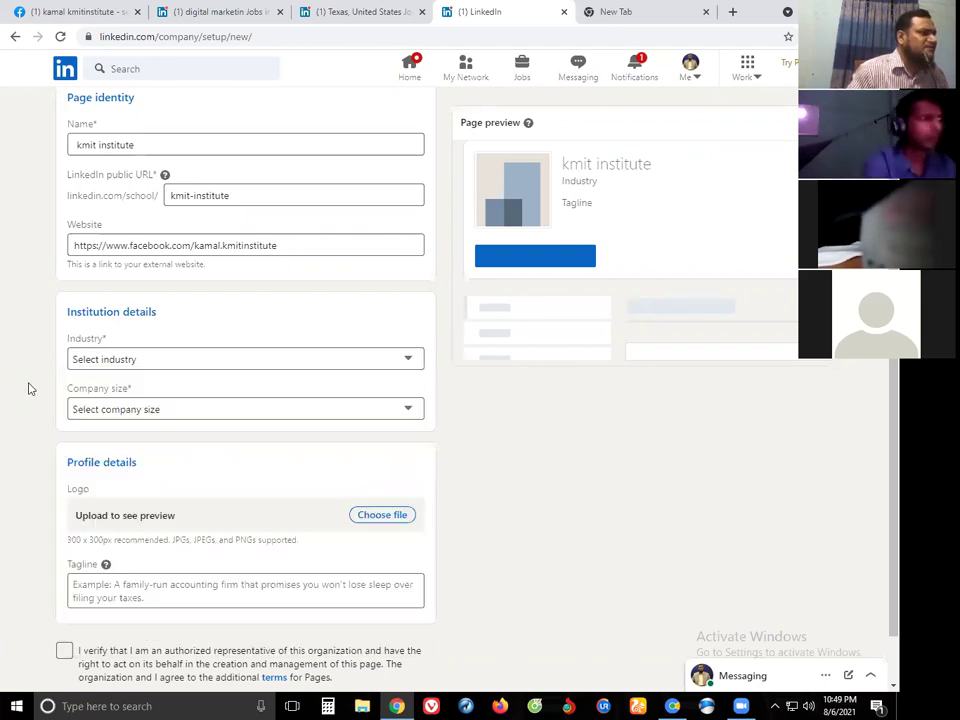
{"action": "scroll", "coordinate": [229, 362], "scroll_direction": "down", "scroll_amount": 1}
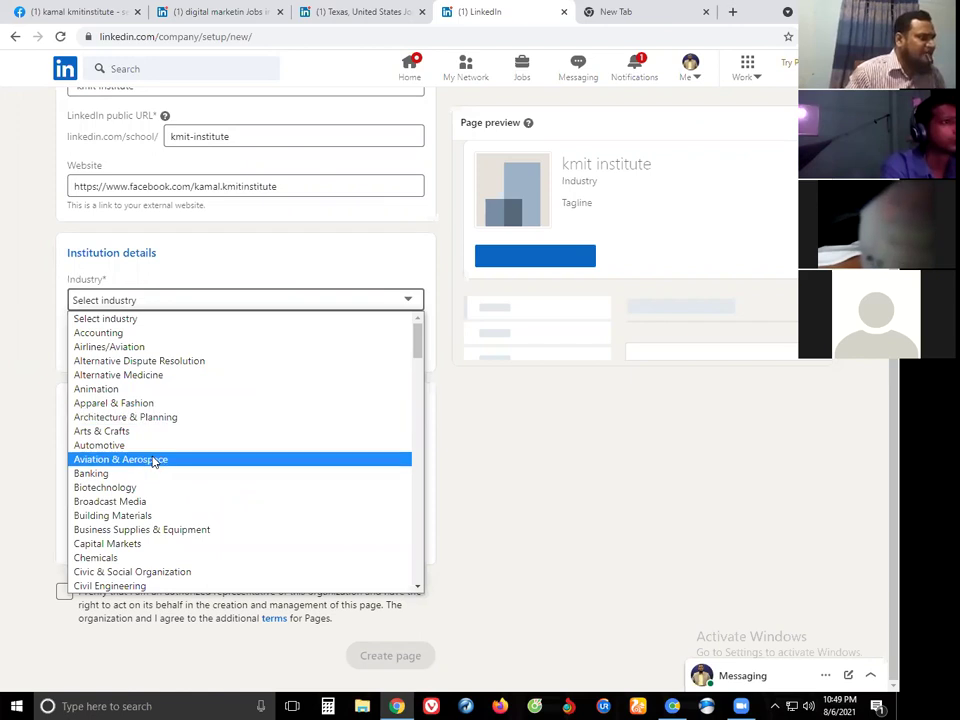
{"action": "scroll", "coordinate": [154, 462], "scroll_direction": "down", "scroll_amount": 5}
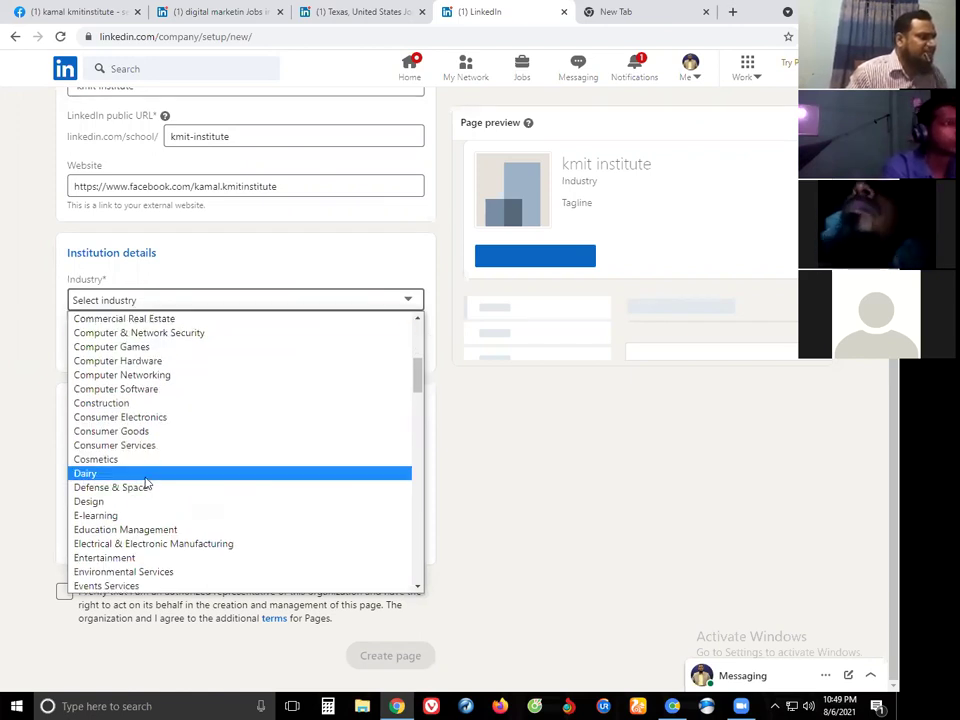
{"action": "scroll", "coordinate": [147, 485], "scroll_direction": "down", "scroll_amount": 15}
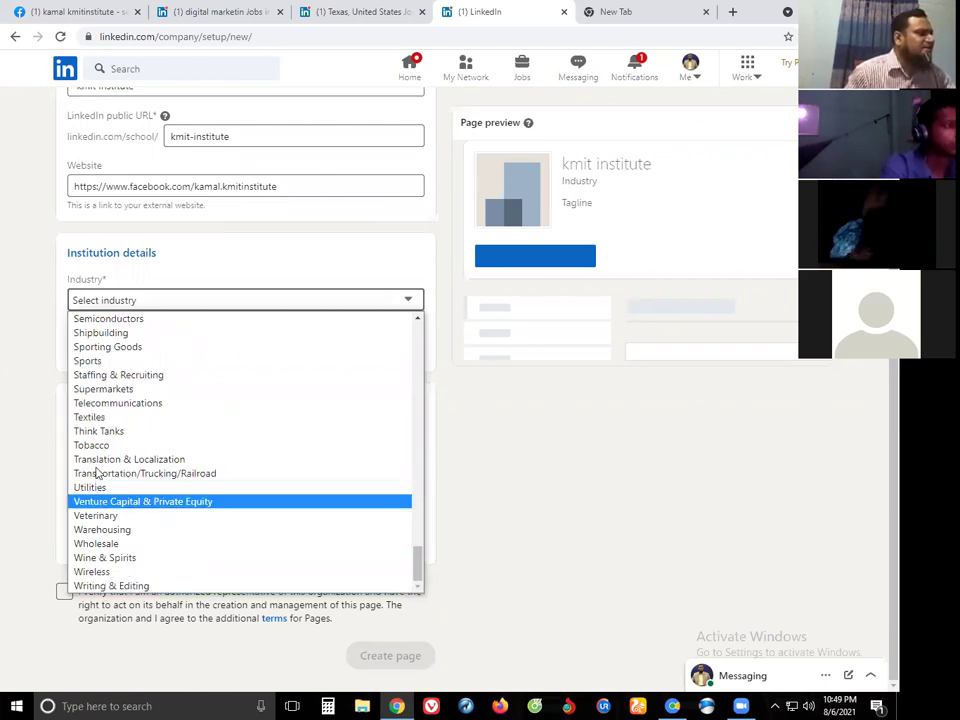
{"action": "scroll", "coordinate": [97, 444], "scroll_direction": "up", "scroll_amount": 3}
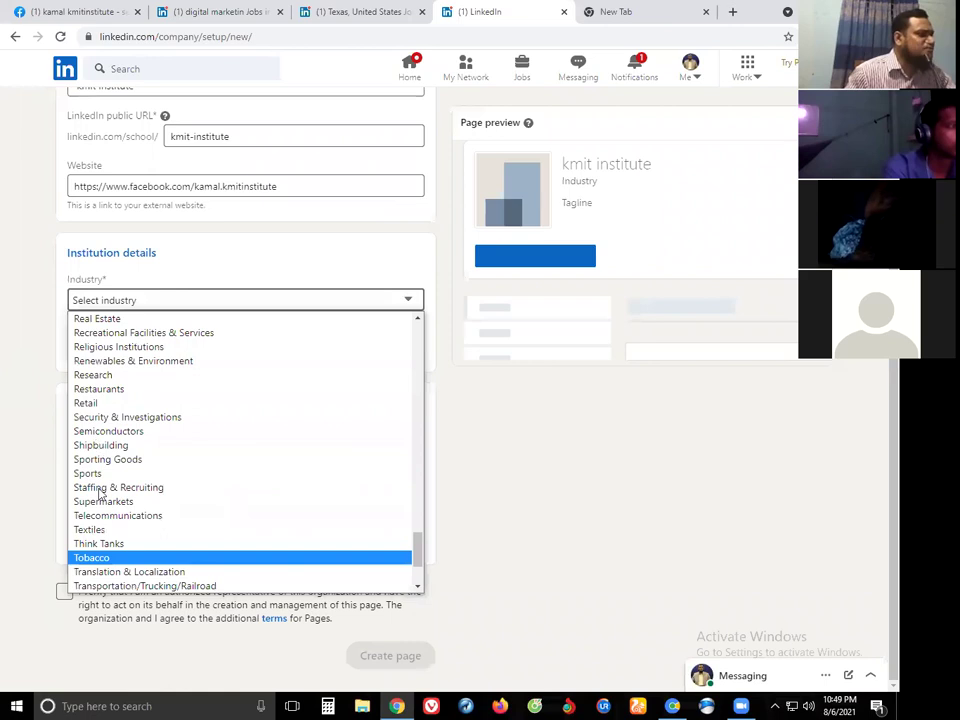
{"action": "scroll", "coordinate": [98, 513], "scroll_direction": "up", "scroll_amount": 1}
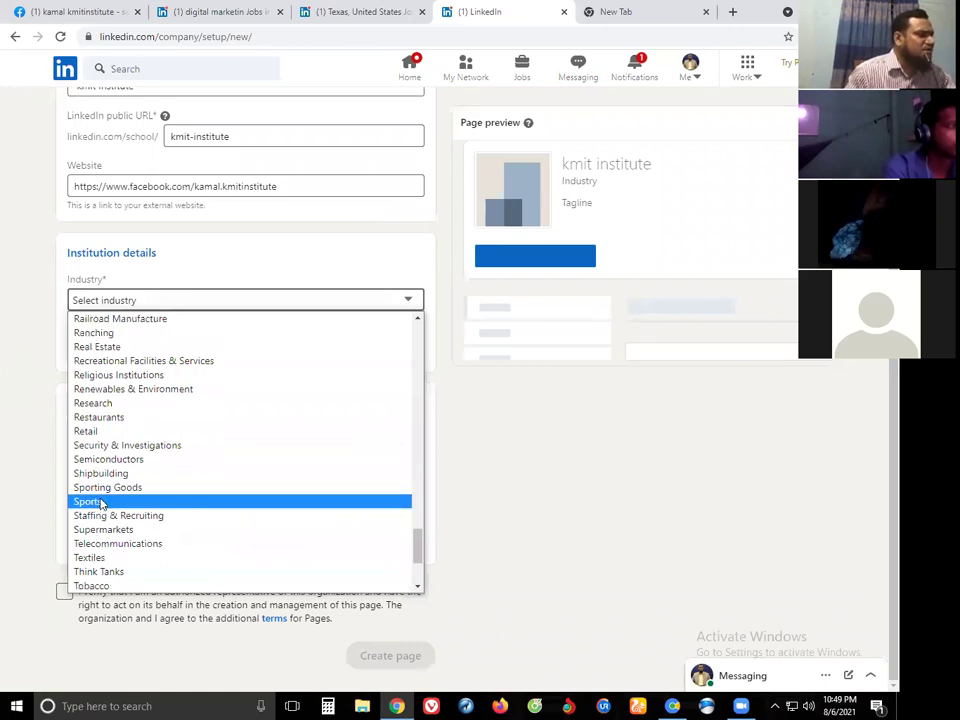
{"action": "scroll", "coordinate": [99, 508], "scroll_direction": "up", "scroll_amount": 3}
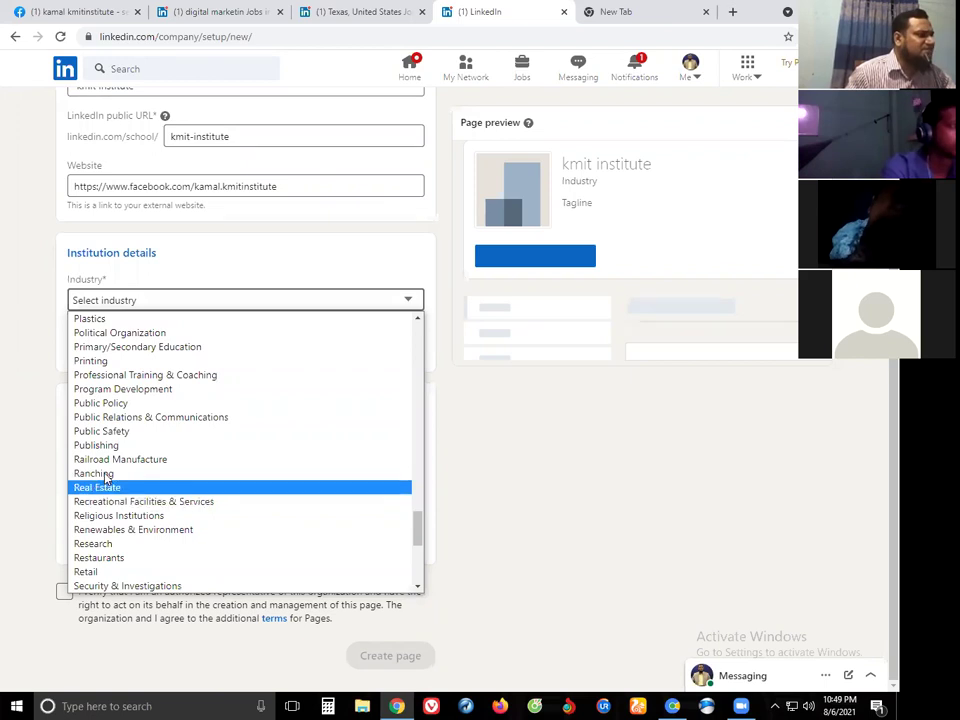
{"action": "scroll", "coordinate": [104, 479], "scroll_direction": "up", "scroll_amount": 3}
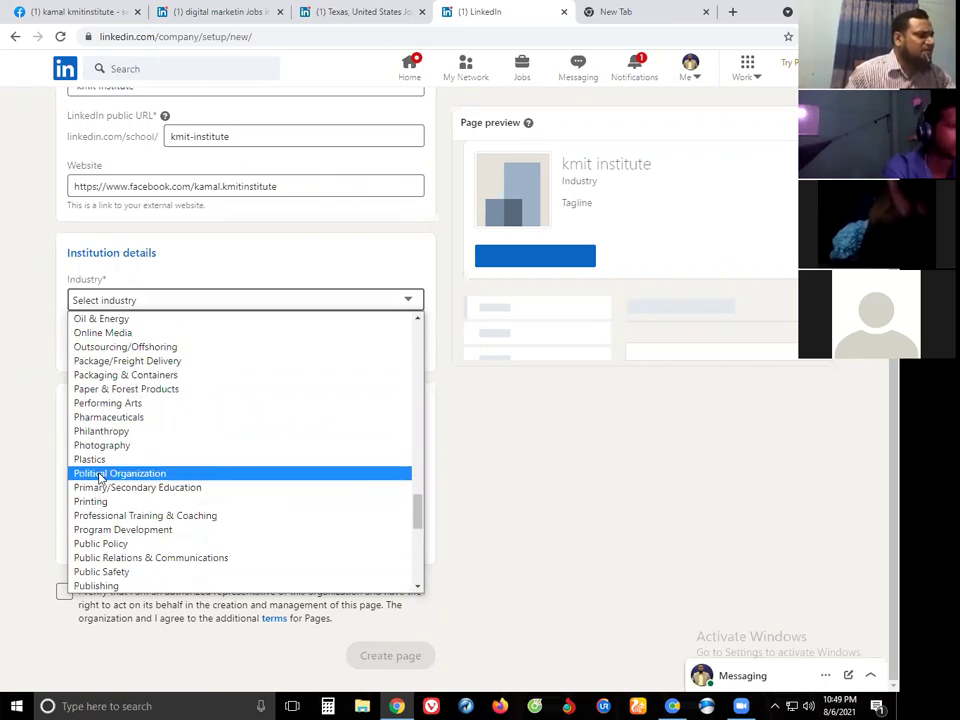
{"action": "scroll", "coordinate": [100, 483], "scroll_direction": "up", "scroll_amount": 3}
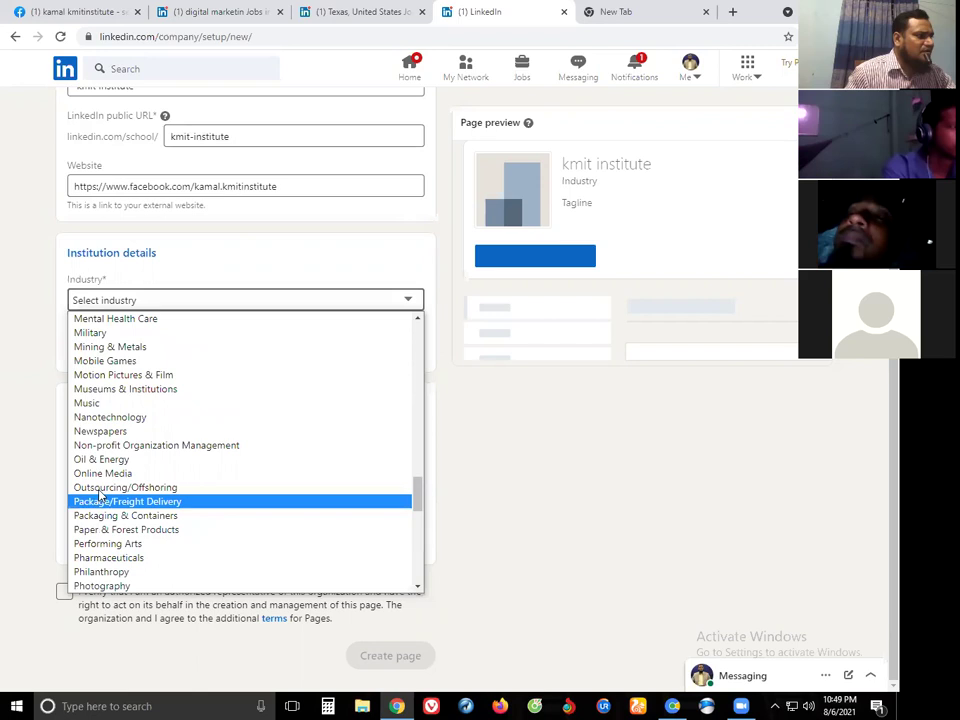
{"action": "scroll", "coordinate": [106, 483], "scroll_direction": "up", "scroll_amount": 1}
{"action": "scroll", "coordinate": [107, 514], "scroll_direction": "up", "scroll_amount": 2}
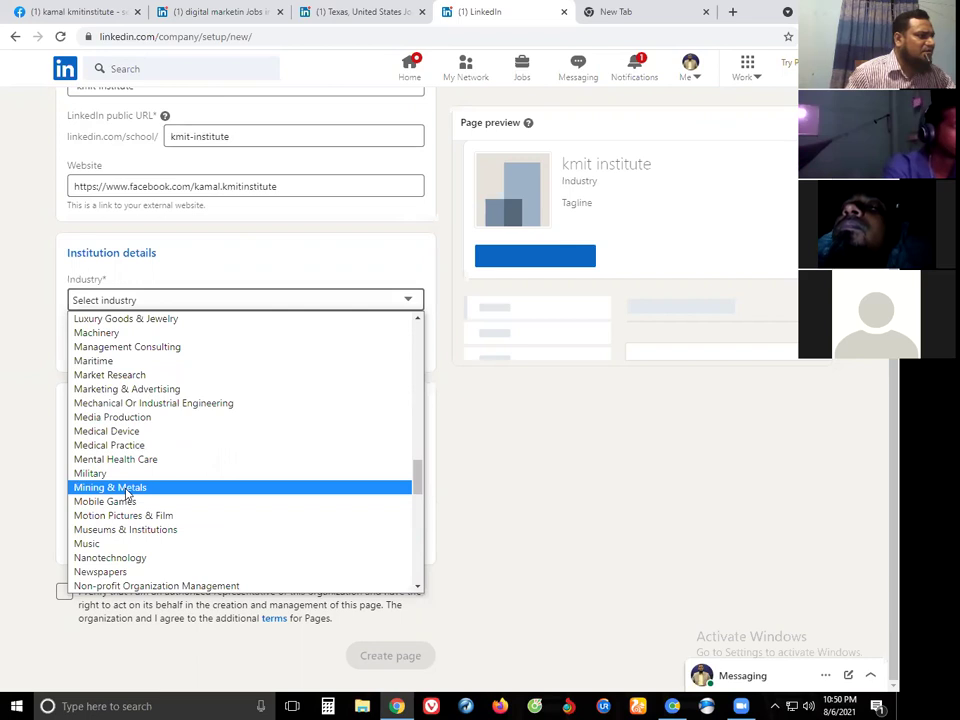
{"action": "scroll", "coordinate": [127, 493], "scroll_direction": "up", "scroll_amount": 3}
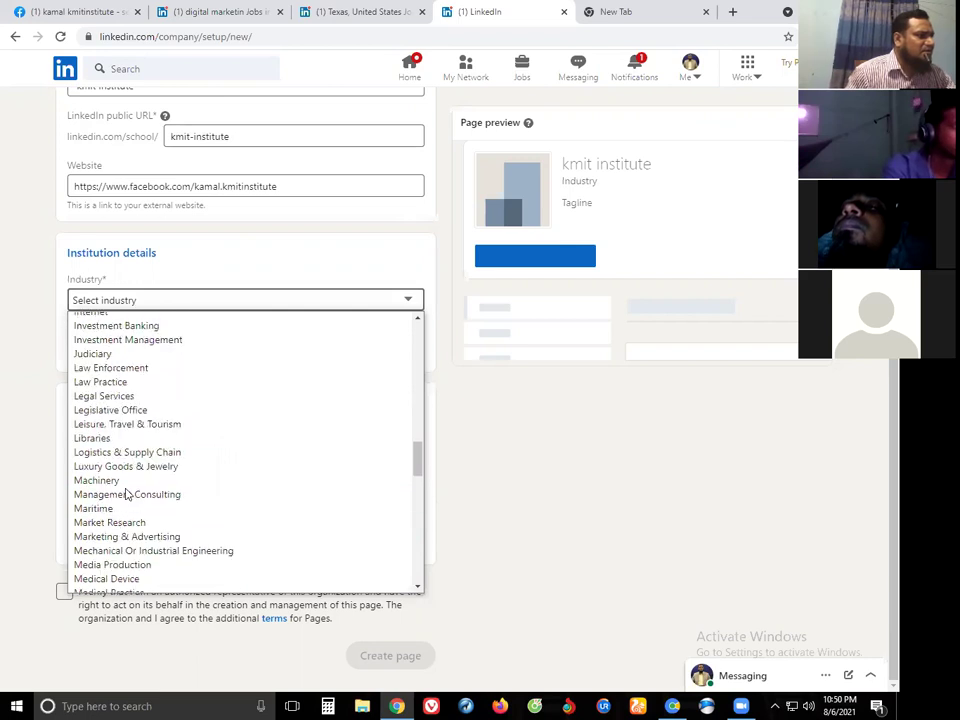
{"action": "scroll", "coordinate": [127, 493], "scroll_direction": "up", "scroll_amount": 6}
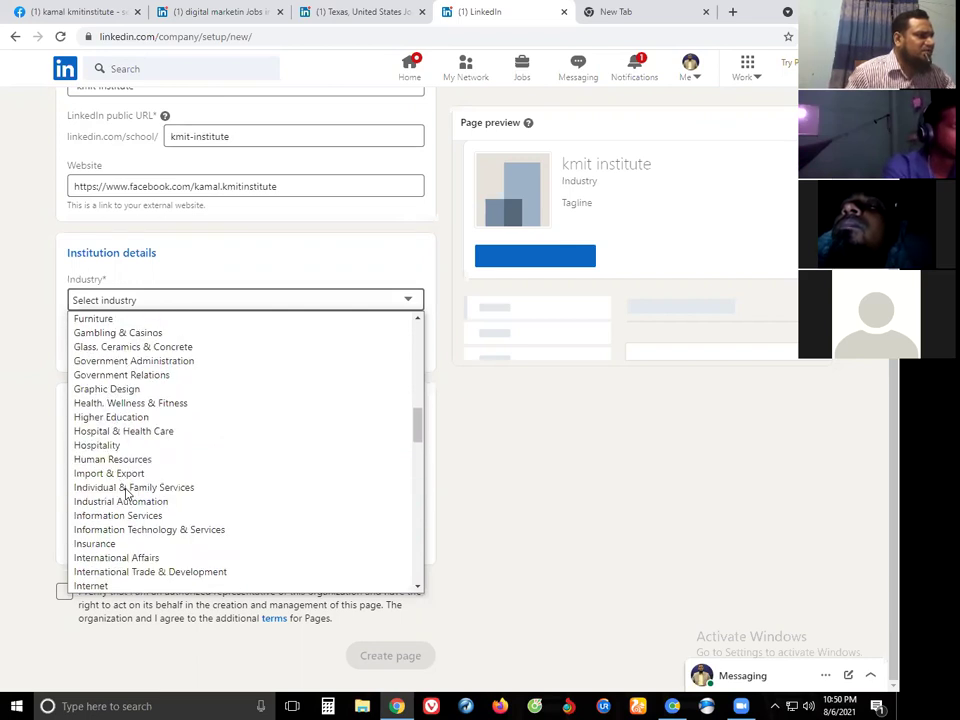
{"action": "scroll", "coordinate": [127, 493], "scroll_direction": "up", "scroll_amount": 6}
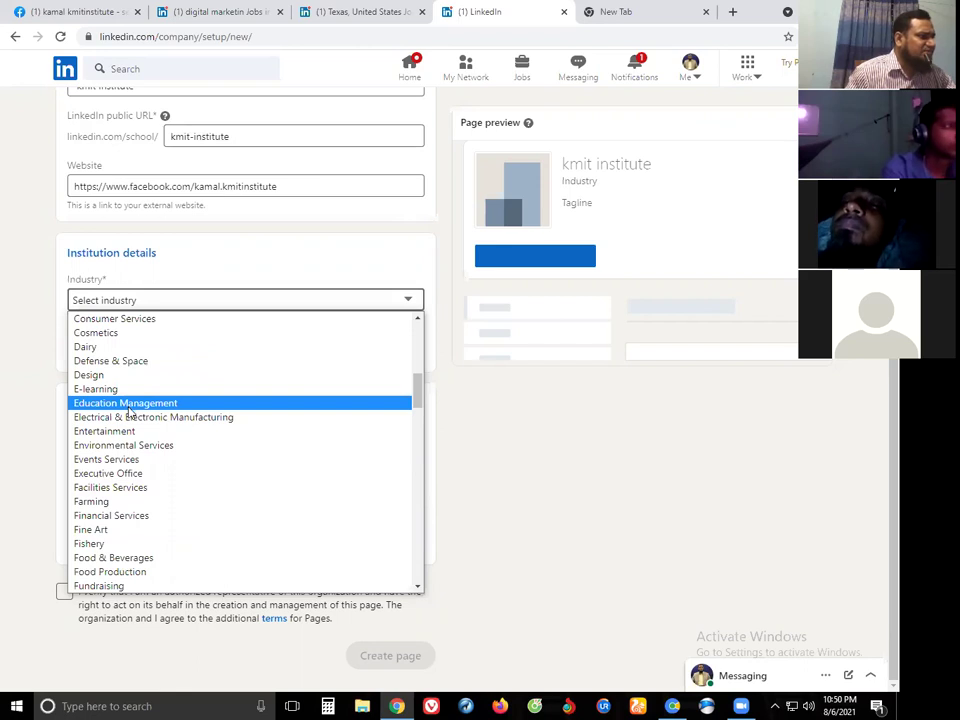
{"action": "scroll", "coordinate": [125, 420], "scroll_direction": "down", "scroll_amount": 3}
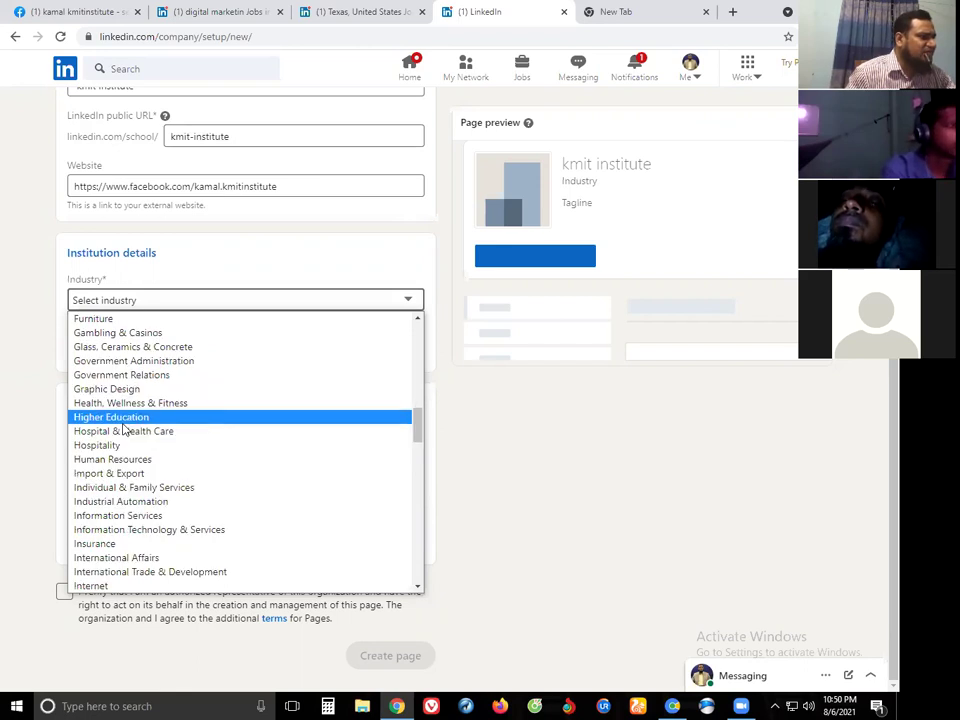
{"action": "scroll", "coordinate": [125, 429], "scroll_direction": "down", "scroll_amount": 5}
{"action": "scroll", "coordinate": [124, 431], "scroll_direction": "down", "scroll_amount": 5}
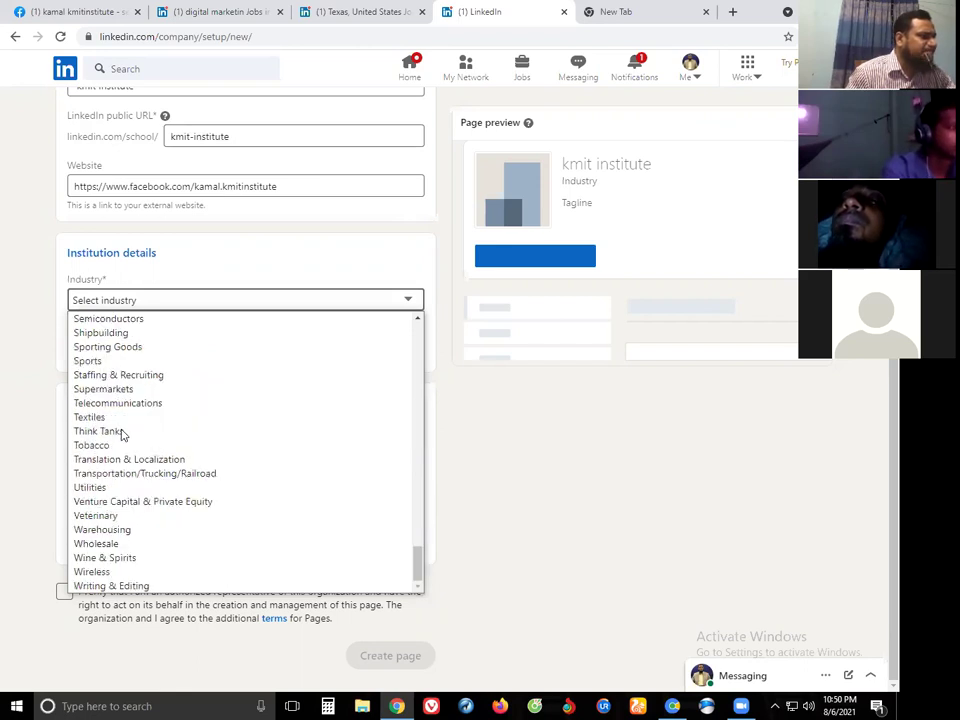
{"action": "scroll", "coordinate": [122, 433], "scroll_direction": "up", "scroll_amount": 7}
{"action": "scroll", "coordinate": [122, 435], "scroll_direction": "up", "scroll_amount": 7}
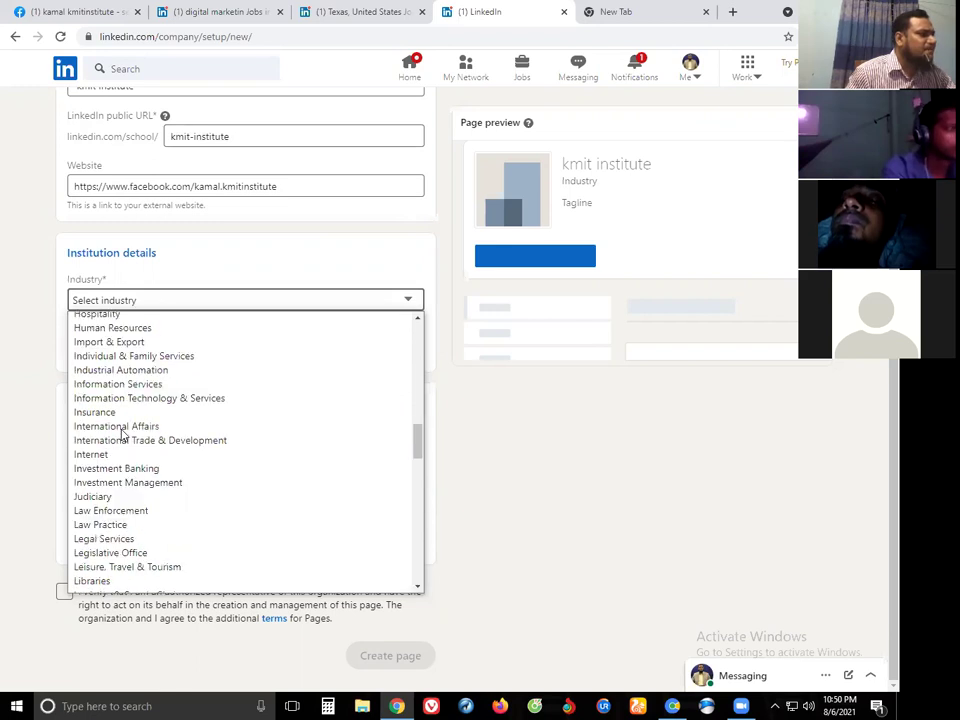
{"action": "scroll", "coordinate": [122, 433], "scroll_direction": "down", "scroll_amount": 3}
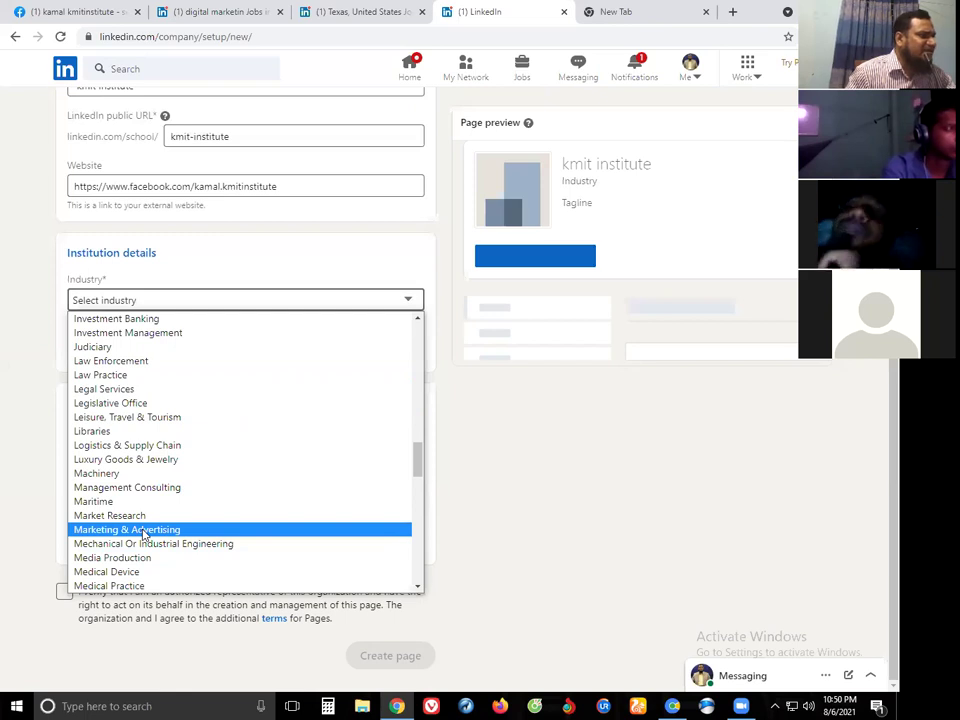
{"action": "scroll", "coordinate": [143, 535], "scroll_direction": "up", "scroll_amount": 6}
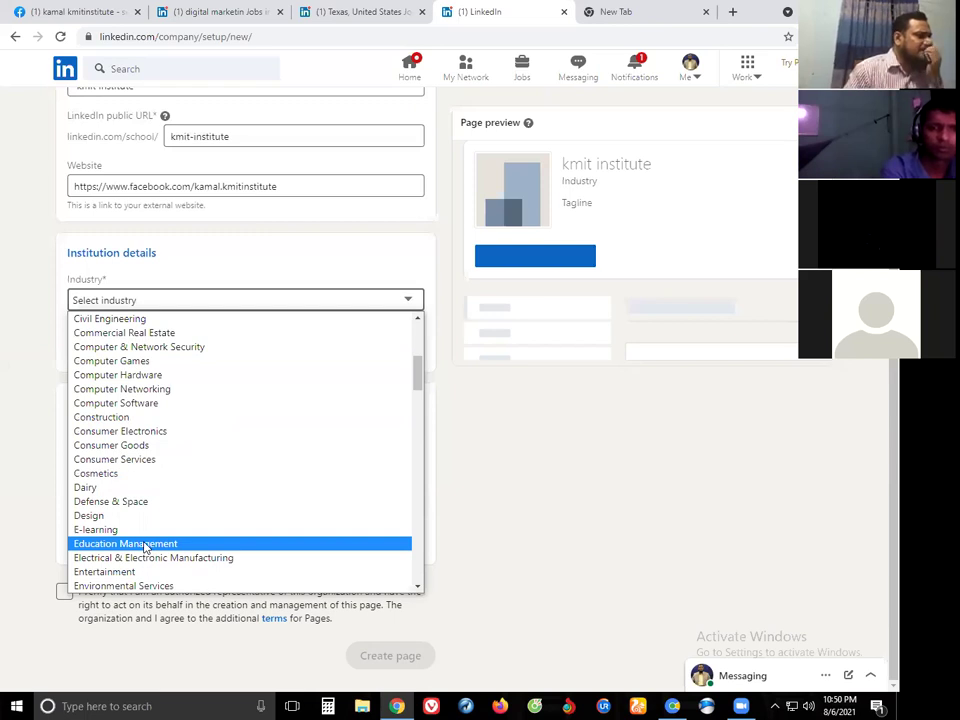
{"action": "left_click", "coordinate": [140, 543]}
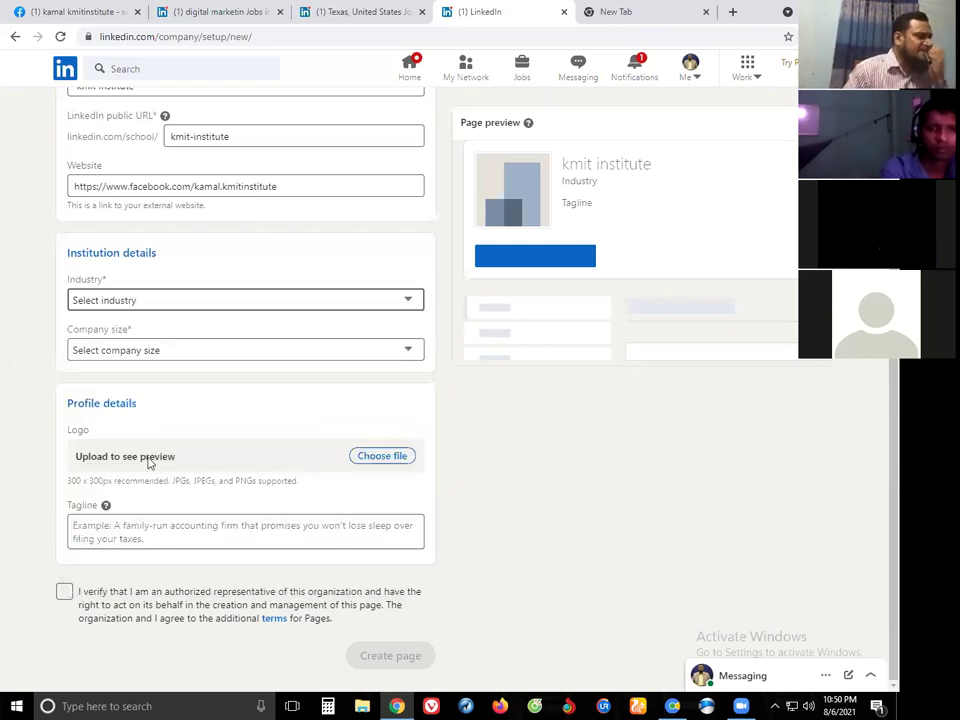
{"action": "left_click", "coordinate": [201, 352]}
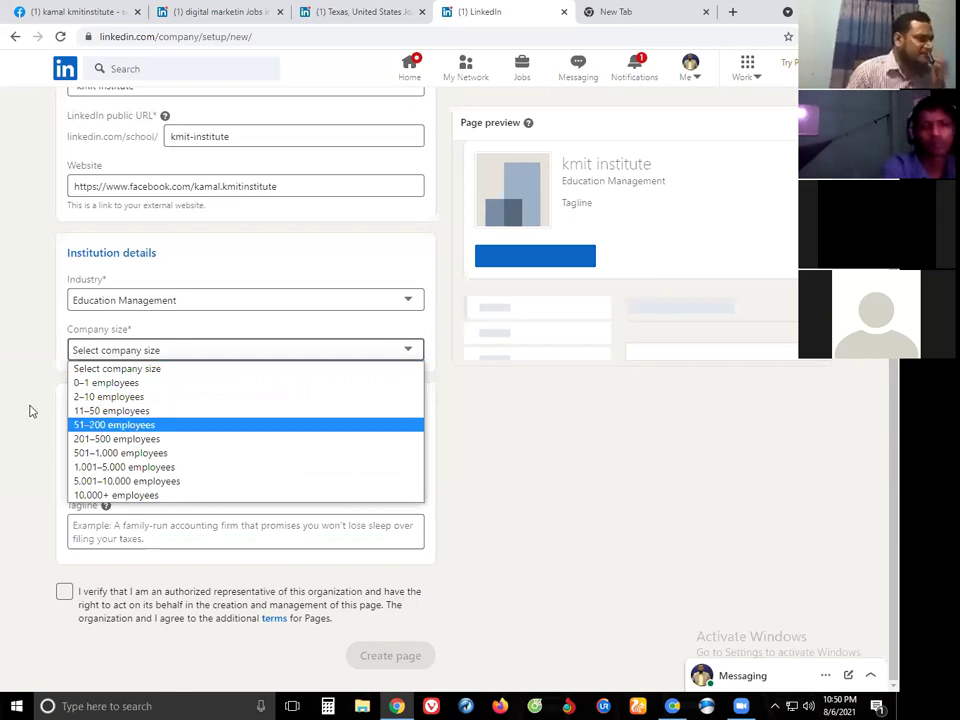
{"action": "key", "text": "Return"}
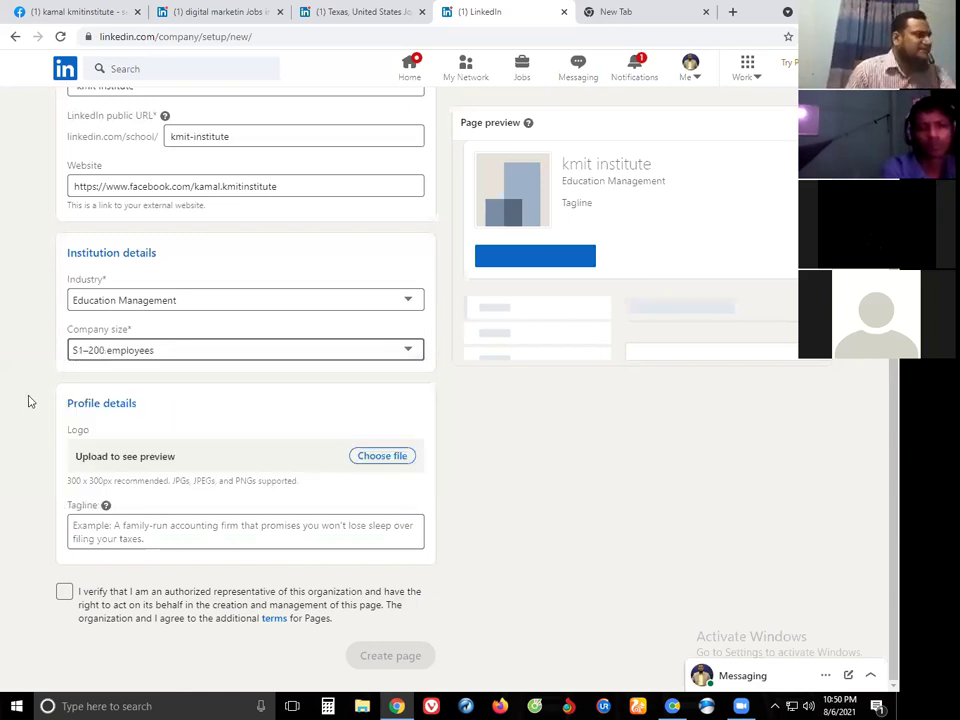
Step: Try to choose an image from the Desktop folder as the page logo
{"action": "left_click", "coordinate": [366, 440]}
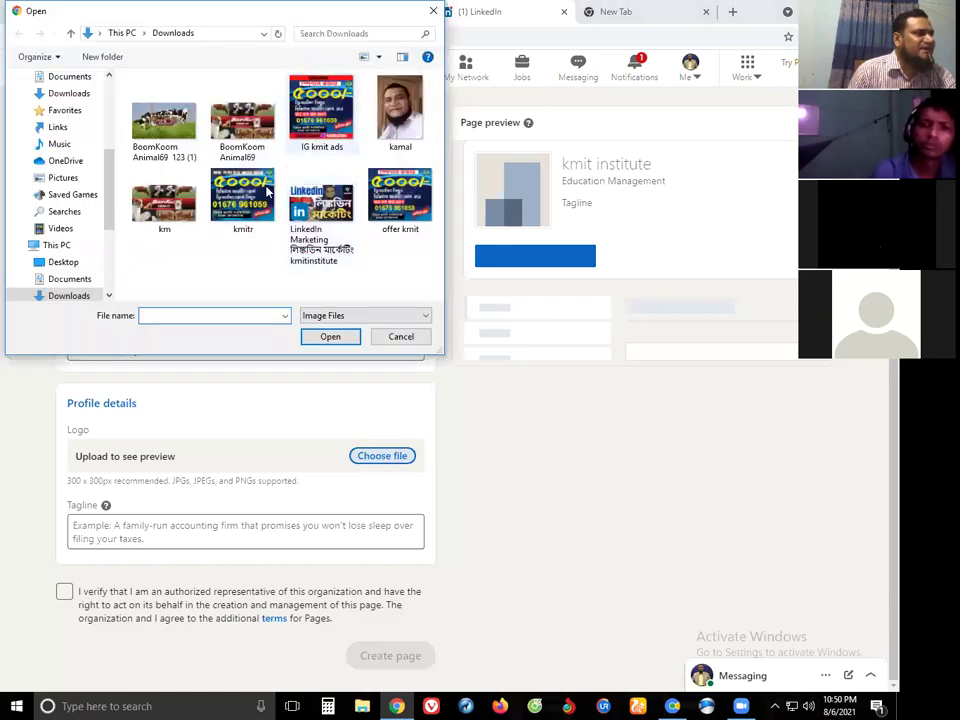
{"action": "left_click", "coordinate": [63, 261]}
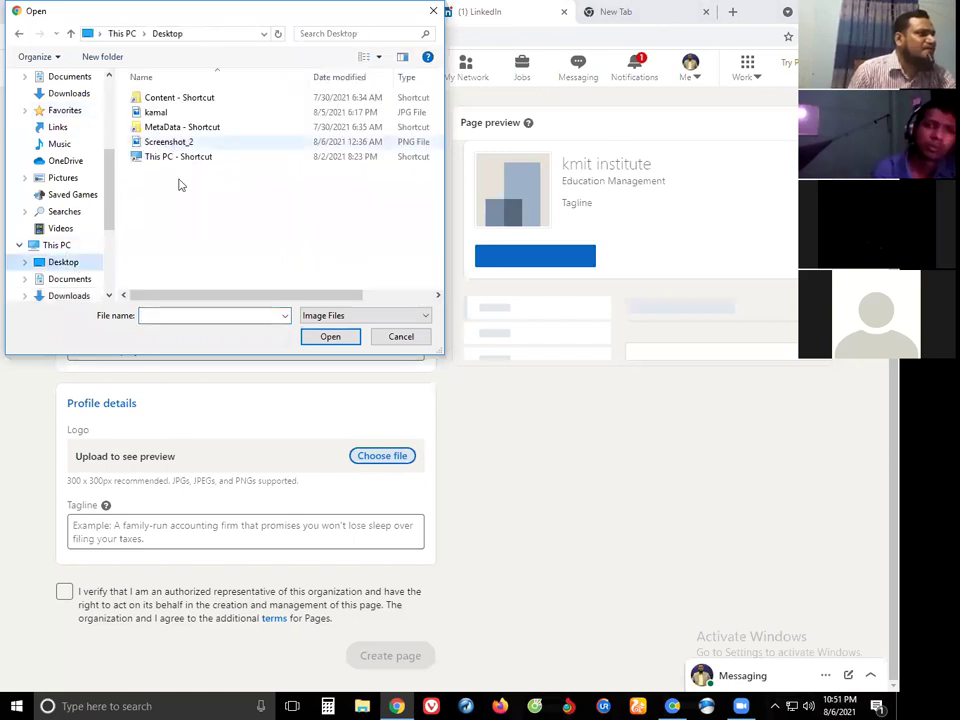
{"action": "left_click", "coordinate": [168, 141]}
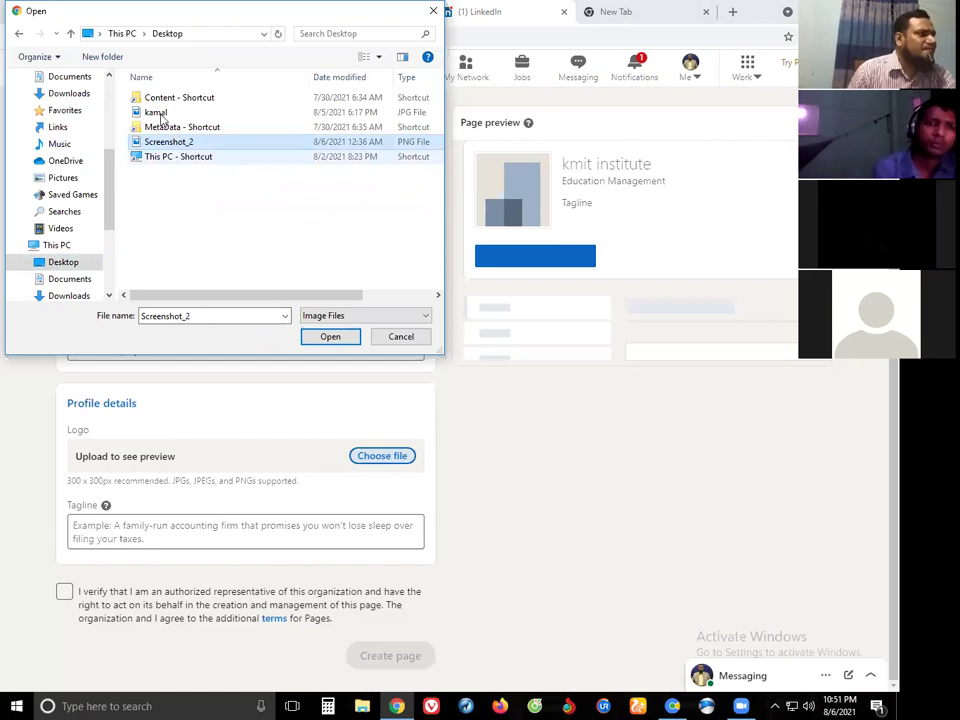
{"action": "key", "text": "Up"}
{"action": "key", "text": "Up"}
{"action": "key", "text": "Return"}
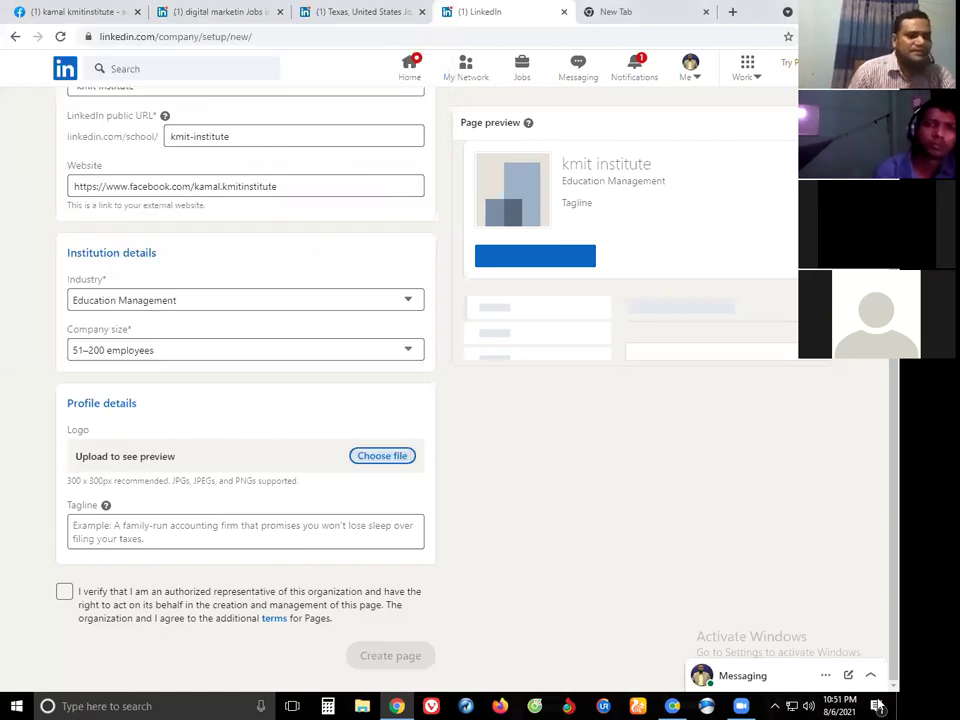
Step: Look through the Downloads folder in File Explorer for an image suitable as the page logo
{"action": "key", "text": "super+d"}
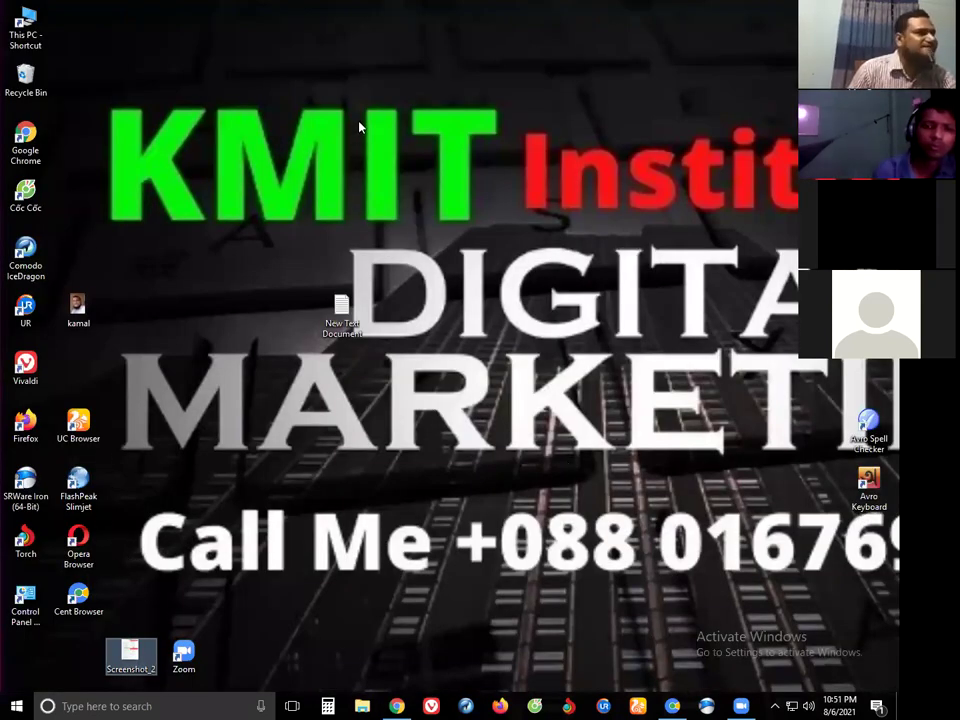
{"action": "double_click", "coordinate": [17, 36]}
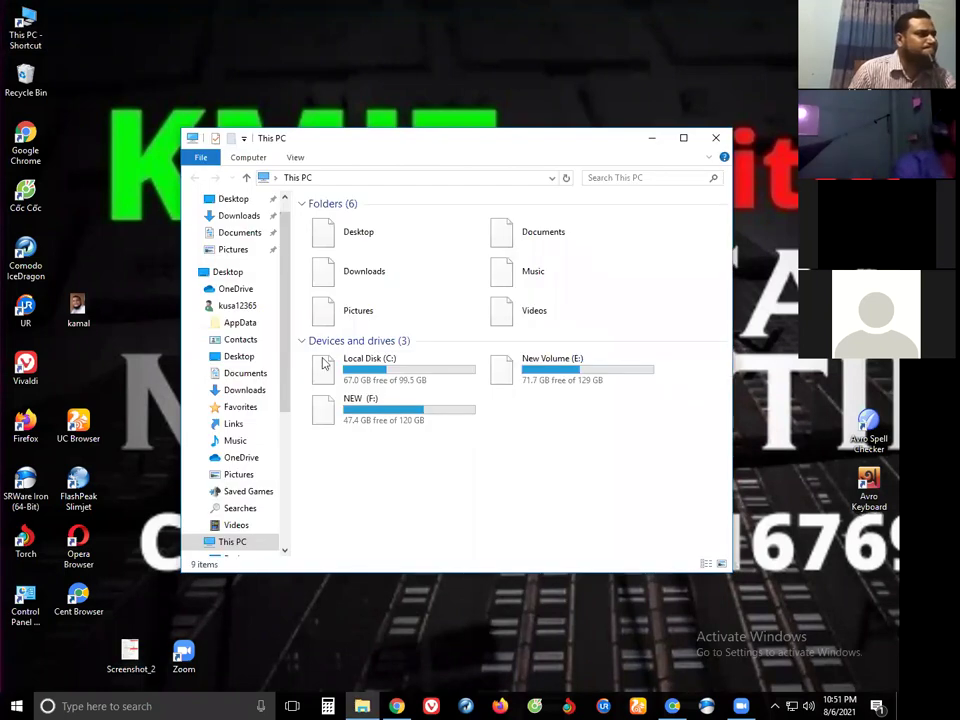
{"action": "left_click", "coordinate": [243, 216]}
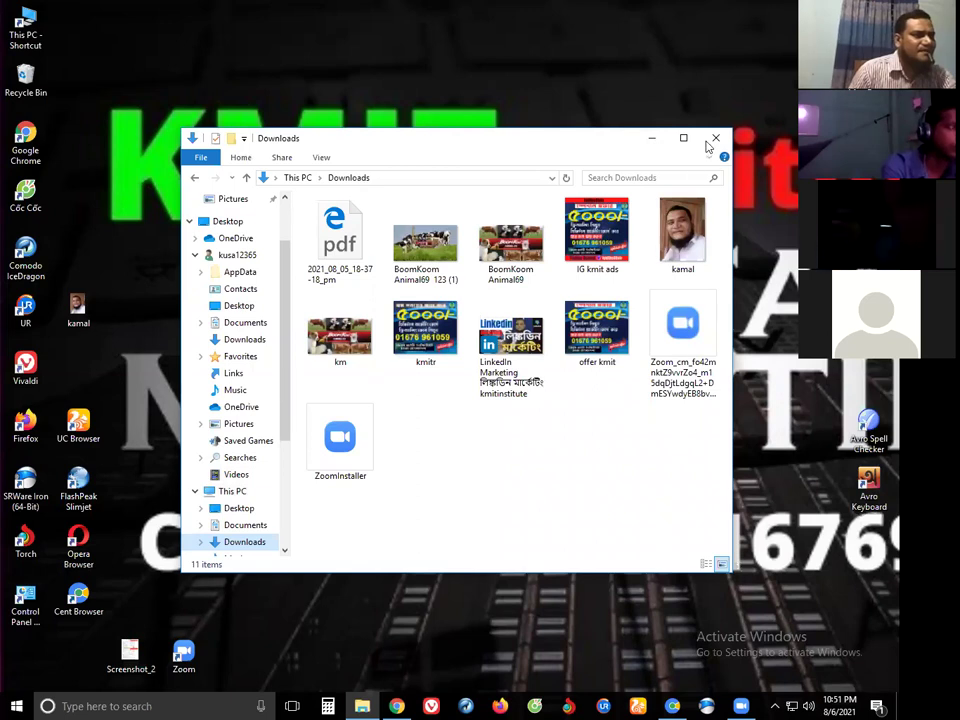
{"action": "key", "text": "super+d"}
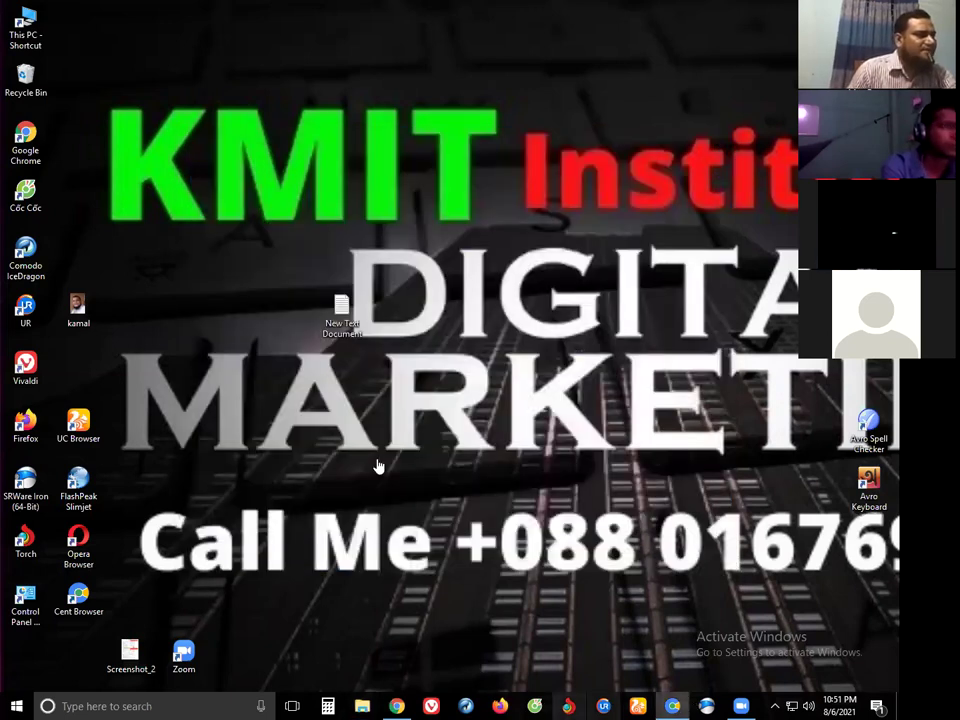
Step: Return to the LinkedIn page setup and upload the offer kmit image from the Downloads folder as the logo
{"action": "key", "text": "super+d"}
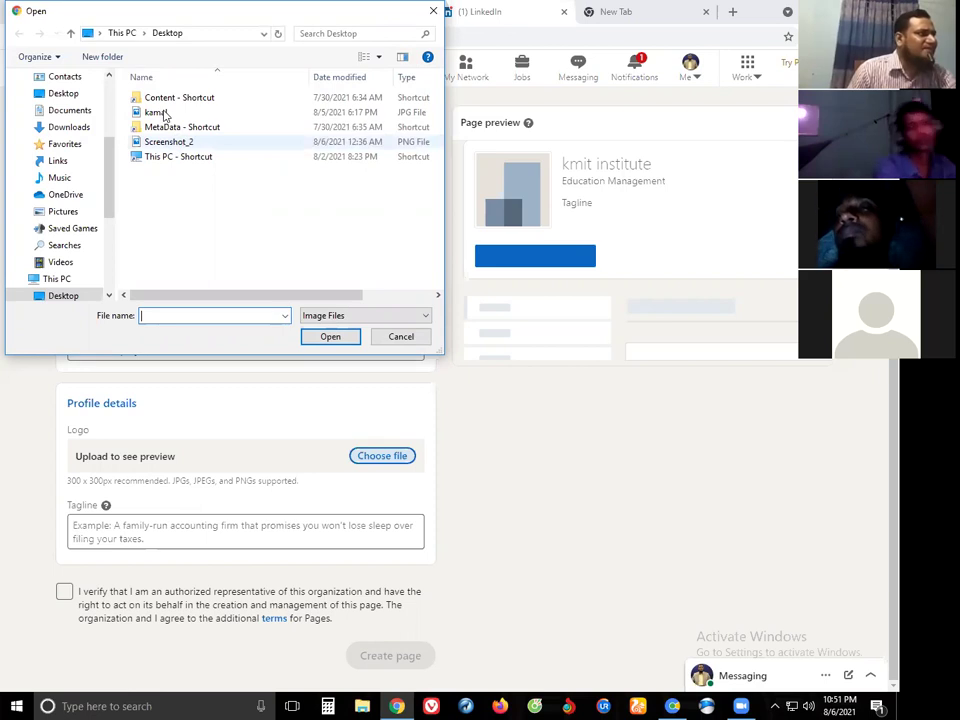
{"action": "left_click", "coordinate": [70, 112]}
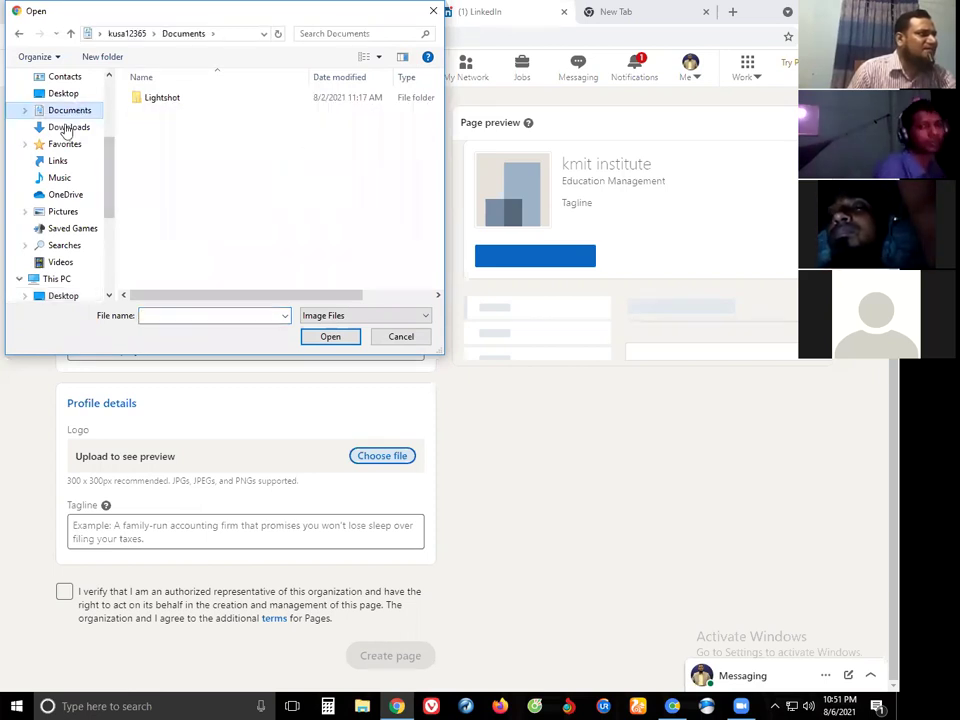
{"action": "left_click", "coordinate": [70, 127]}
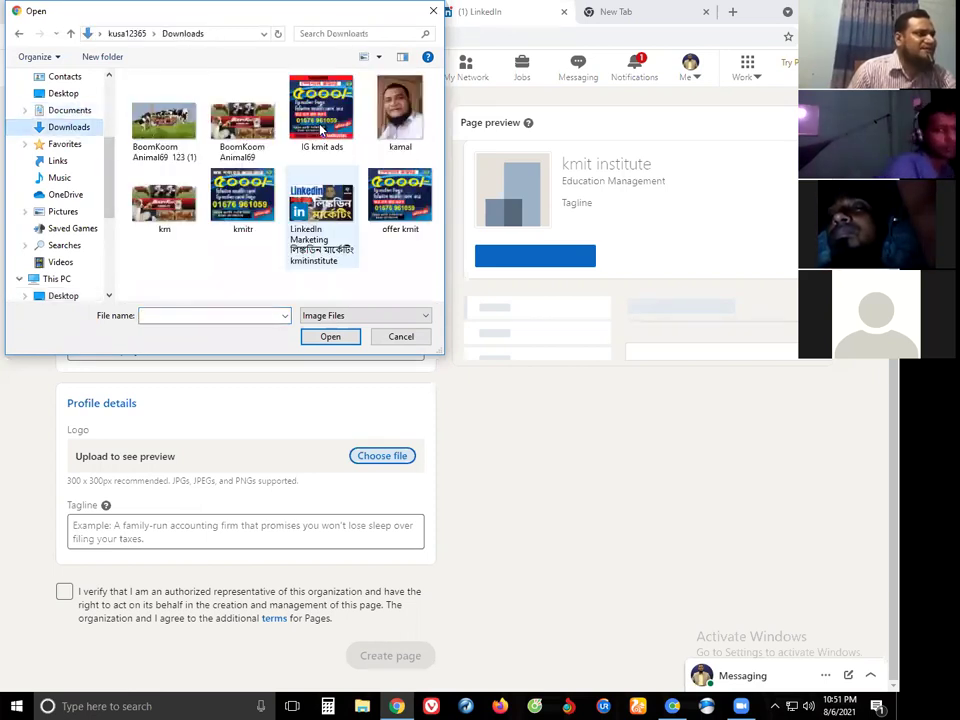
{"action": "left_click", "coordinate": [400, 200]}
{"action": "key", "text": "Return"}
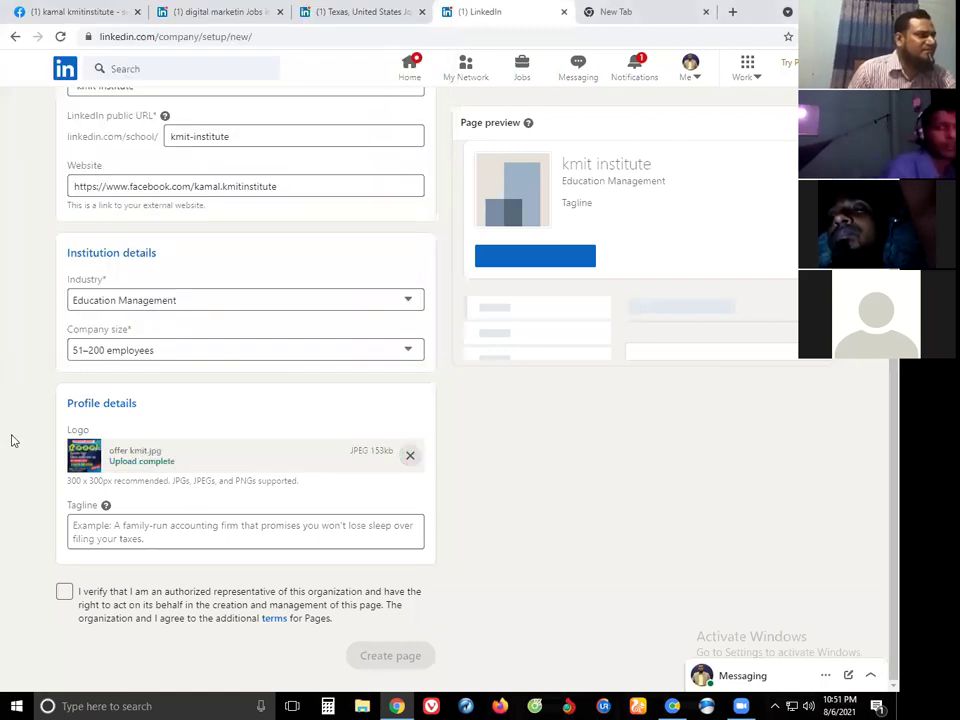
Step: Enter "digital marketing online course" as the page's tagline, correcting the misspelled words
{"action": "left_click", "coordinate": [131, 537]}
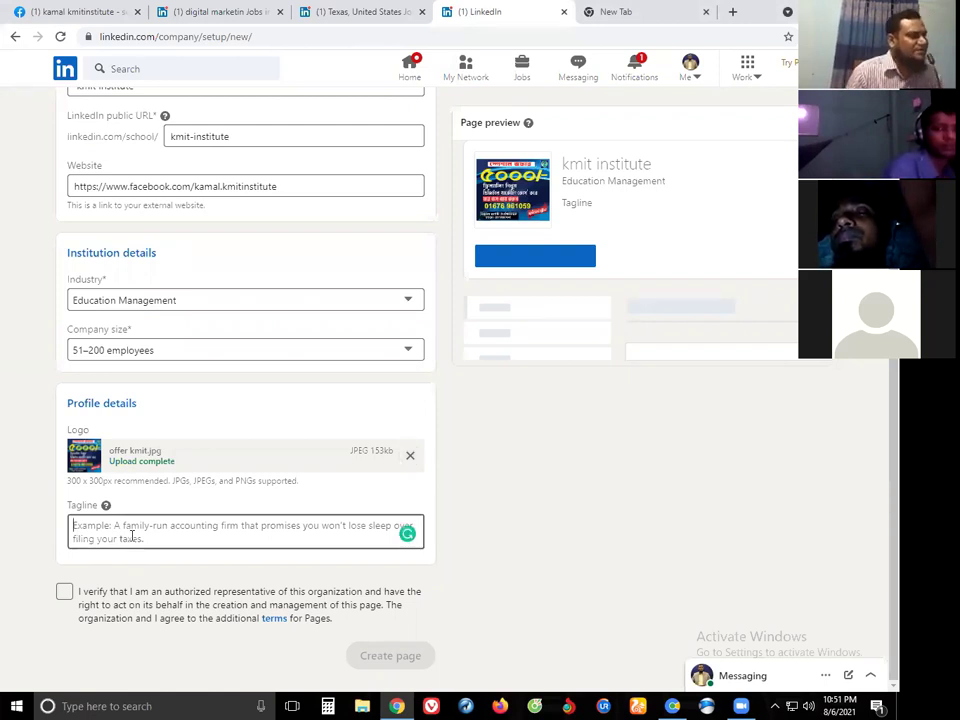
{"action": "left_click", "coordinate": [131, 537]}
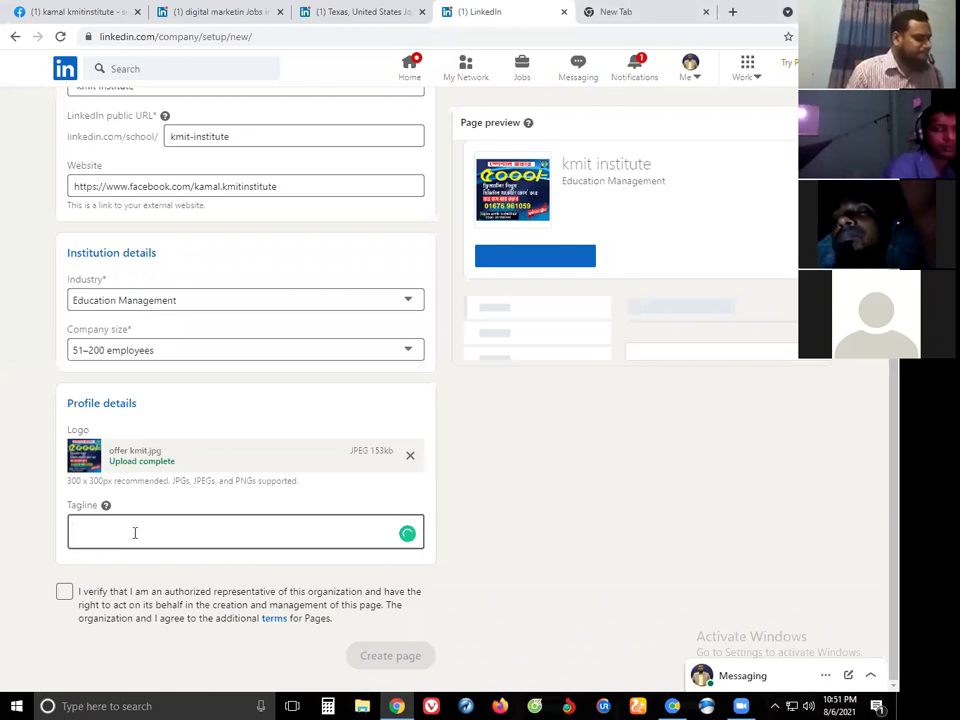
{"action": "type", "text": "di"}
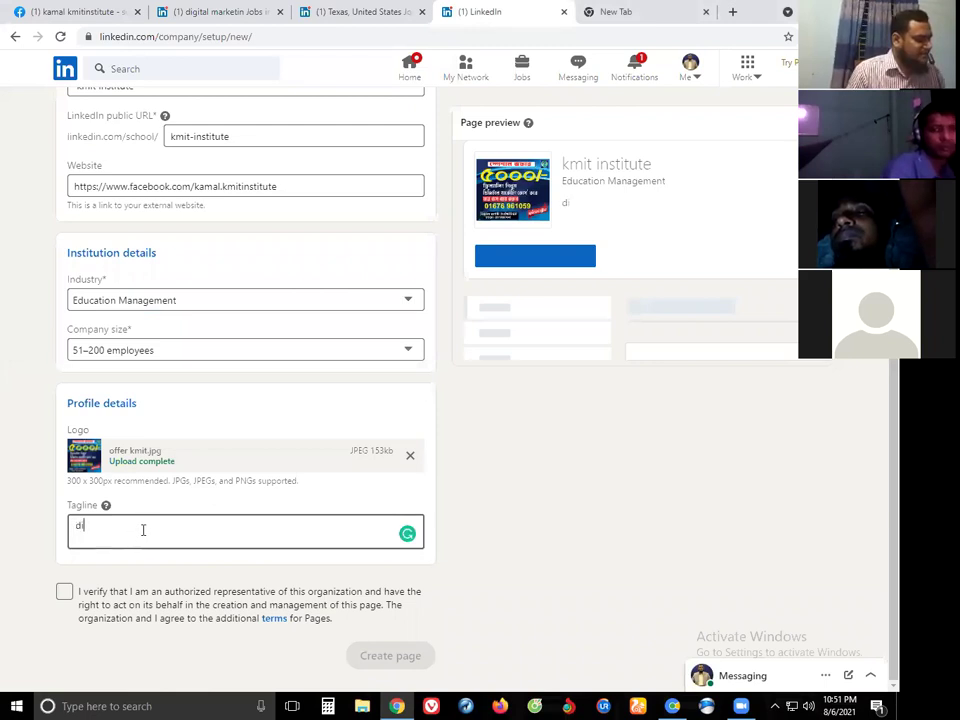
{"action": "type", "text": "gita"}
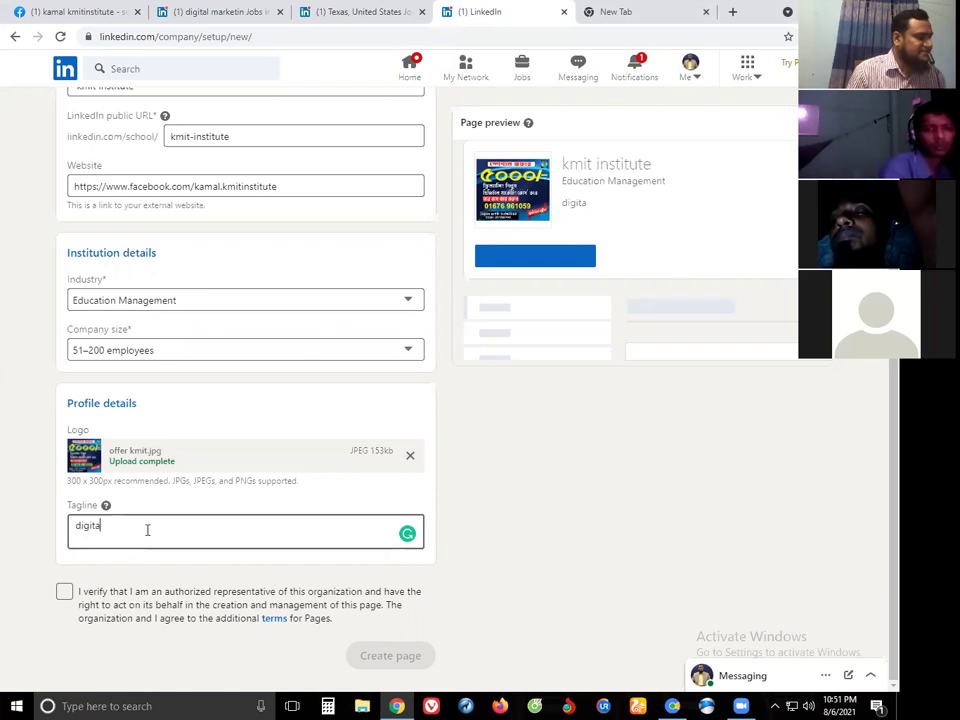
{"action": "type", "text": "l"}
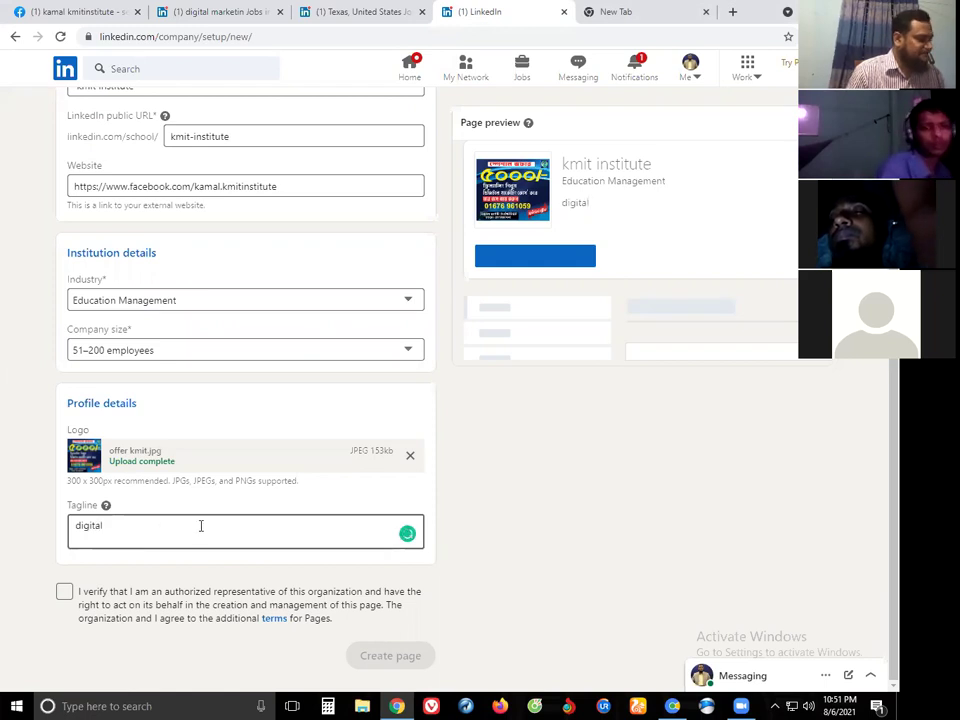
{"action": "type", "text": " mark"}
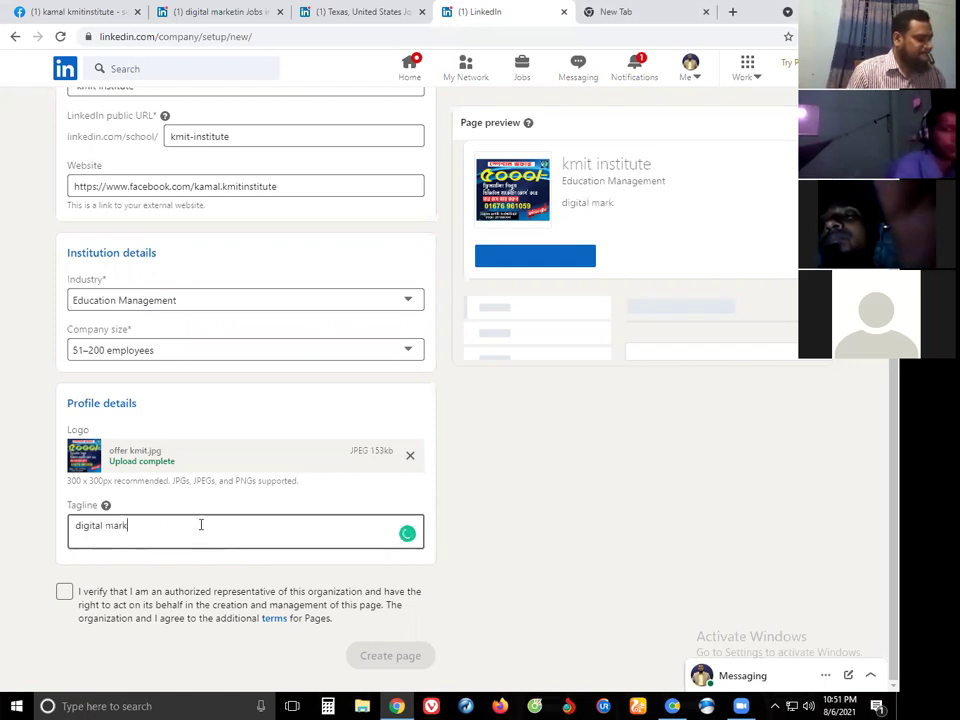
{"action": "type", "text": "eti"}
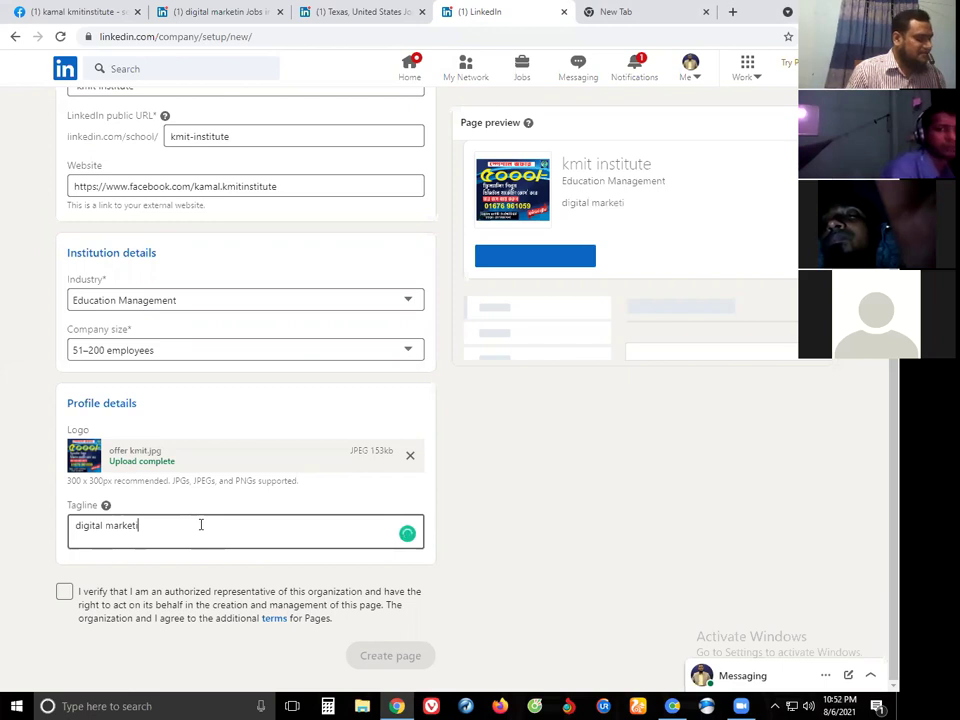
{"action": "type", "text": "n"}
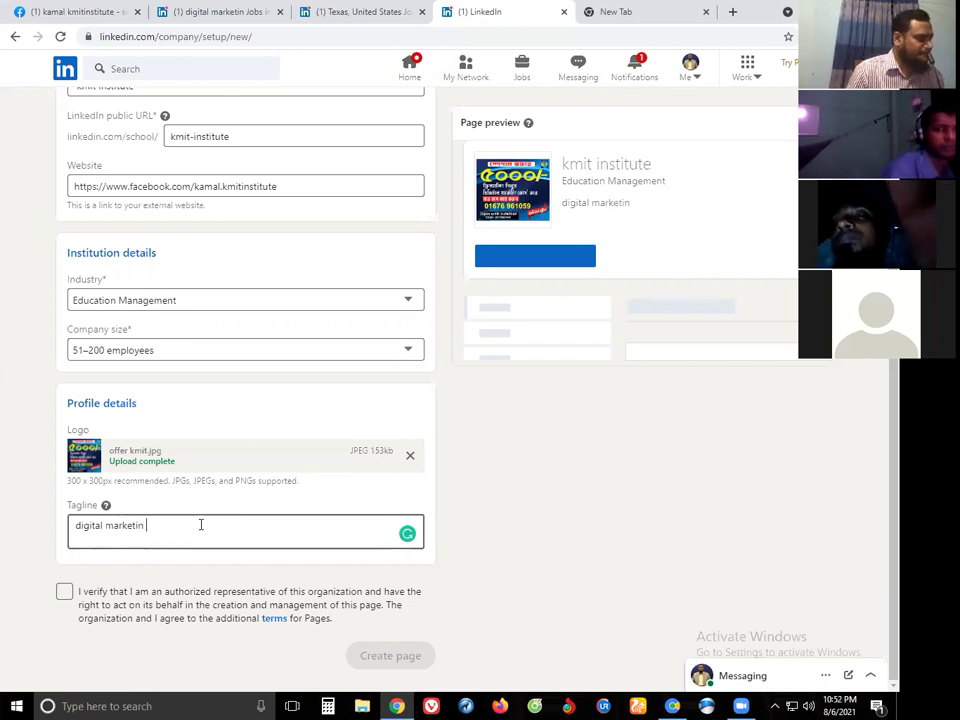
{"action": "type", "text": " onlinr"}
{"action": "mouse_move", "coordinate": [124, 525]}
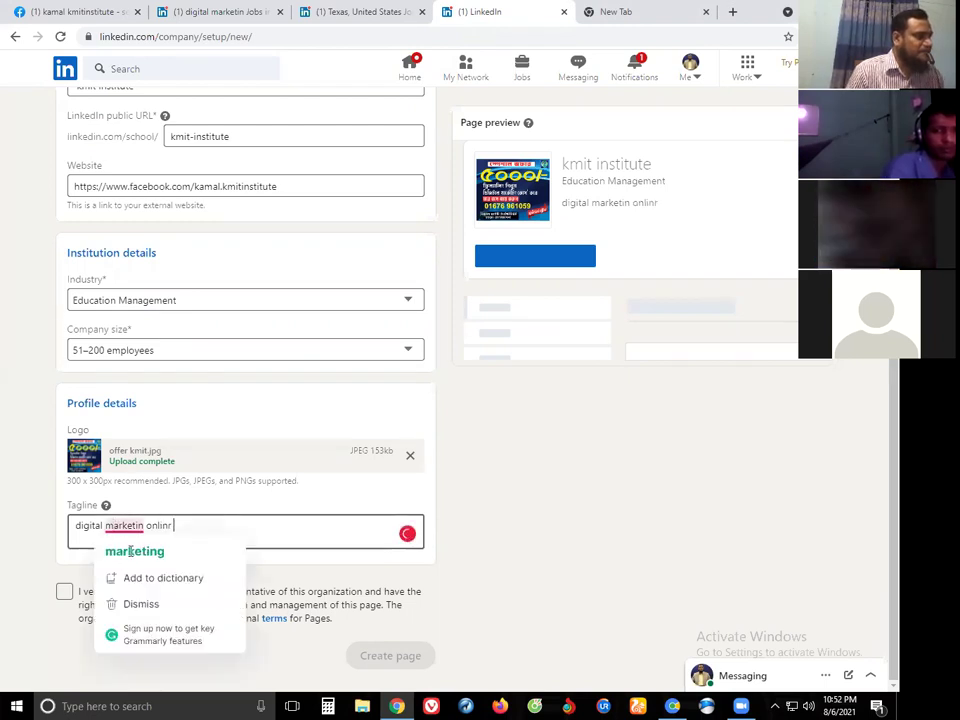
{"action": "left_click", "coordinate": [130, 552]}
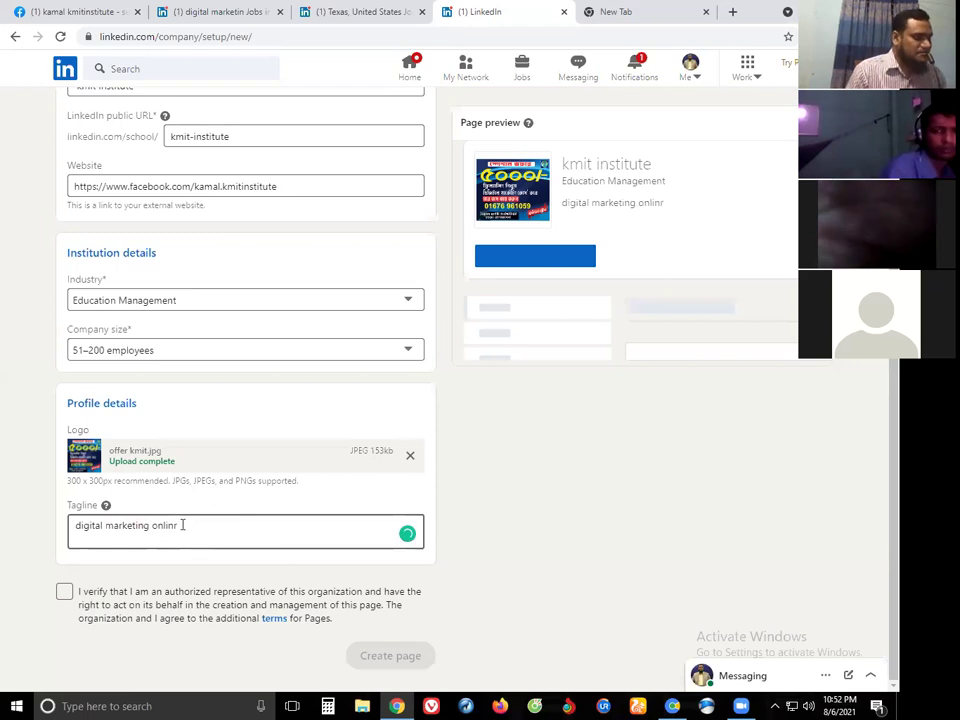
{"action": "key", "text": "BackSpace"}
{"action": "key", "text": "BackSpace"}
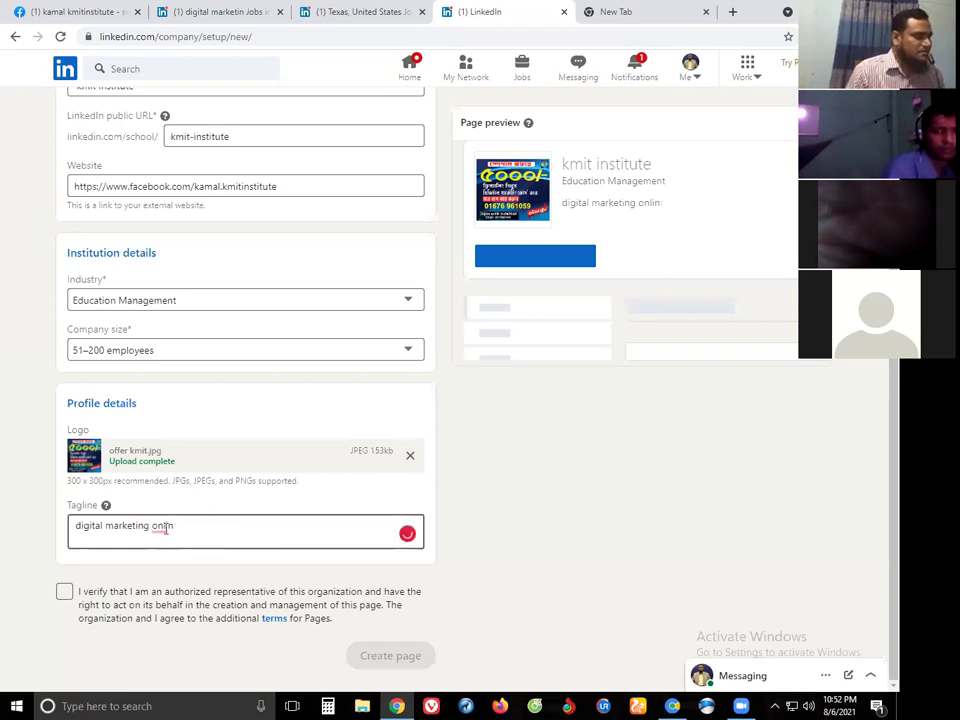
{"action": "type", "text": "e cou"}
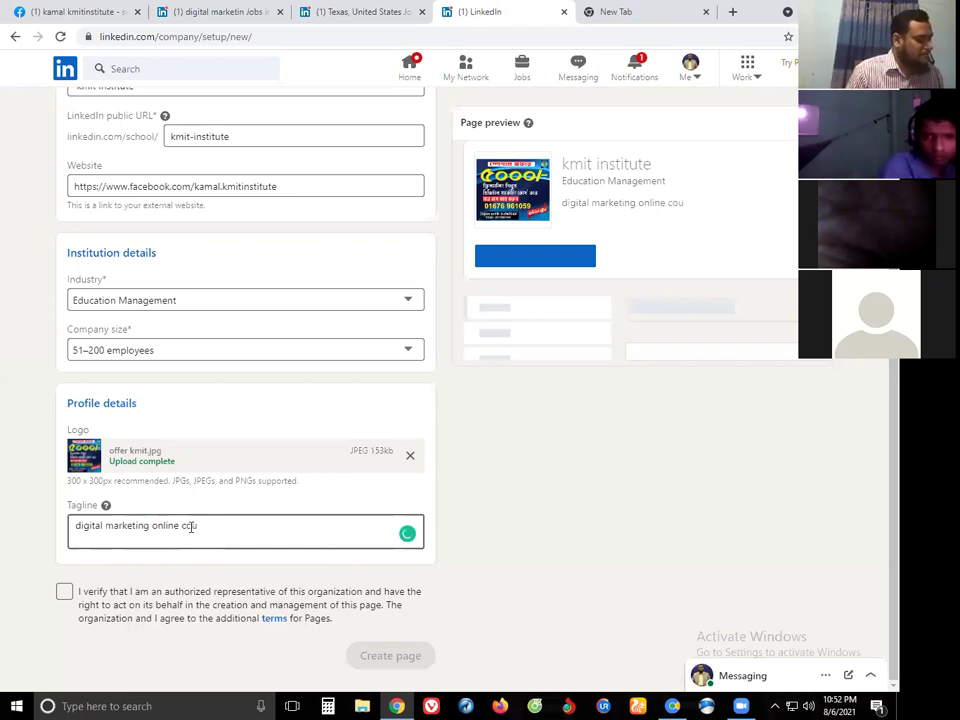
{"action": "type", "text": "rse"}
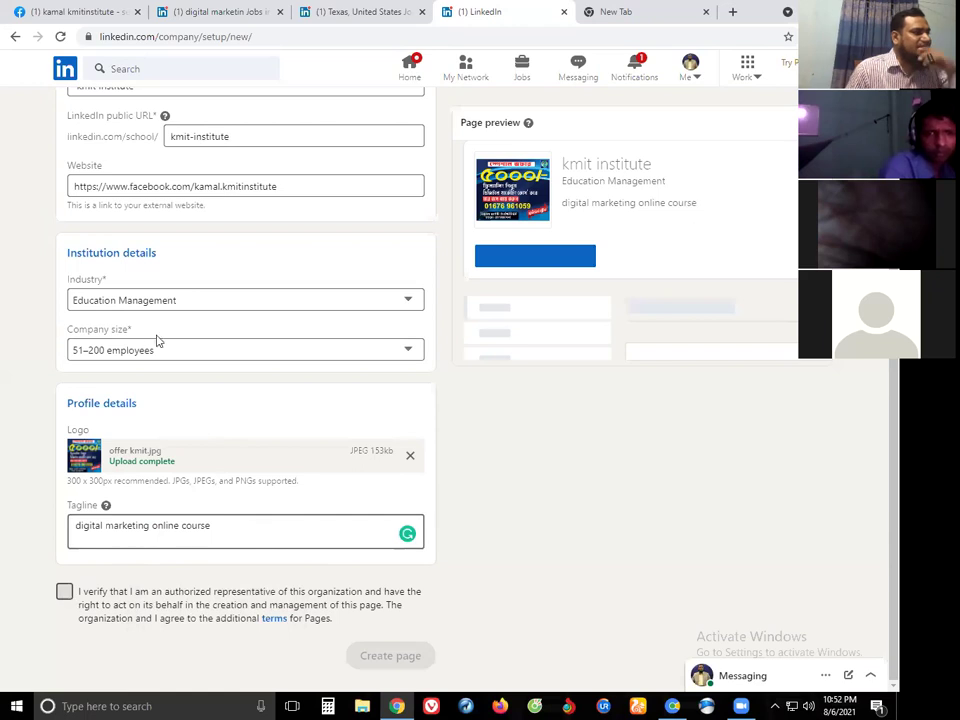
Step: Confirm being an authorized representative of the organization and create the page
{"action": "left_click", "coordinate": [64, 591]}
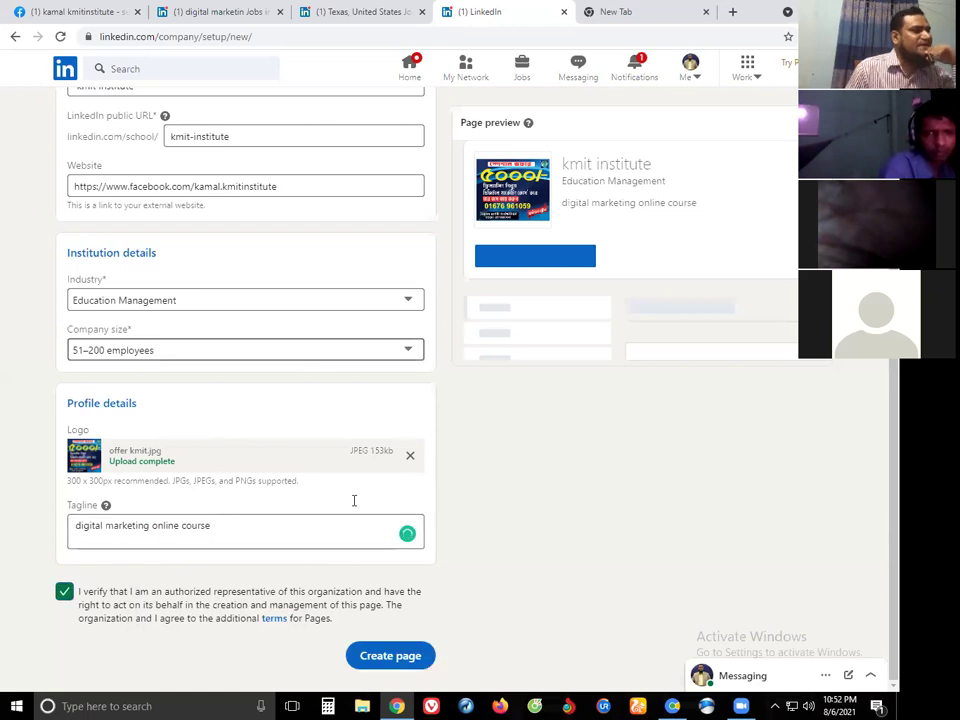
{"action": "left_click", "coordinate": [362, 648]}
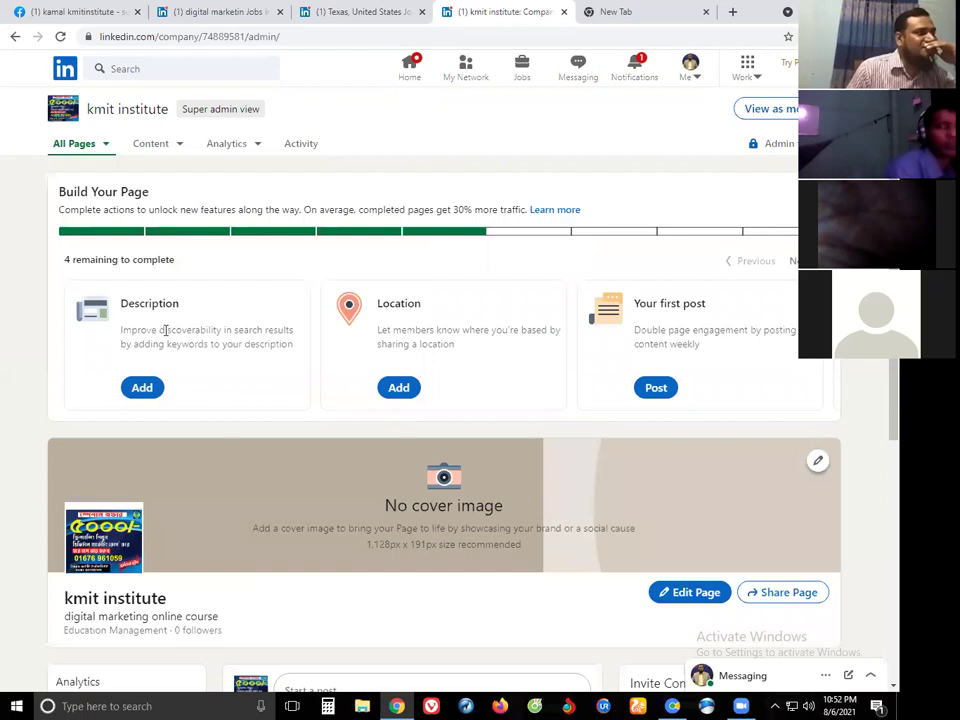
Step: Review the new kmit institute page's admin view, from the Build Your Page suggestions to the analytics, post and hashtag sections
{"action": "scroll", "coordinate": [141, 263], "scroll_direction": "down", "scroll_amount": 3}
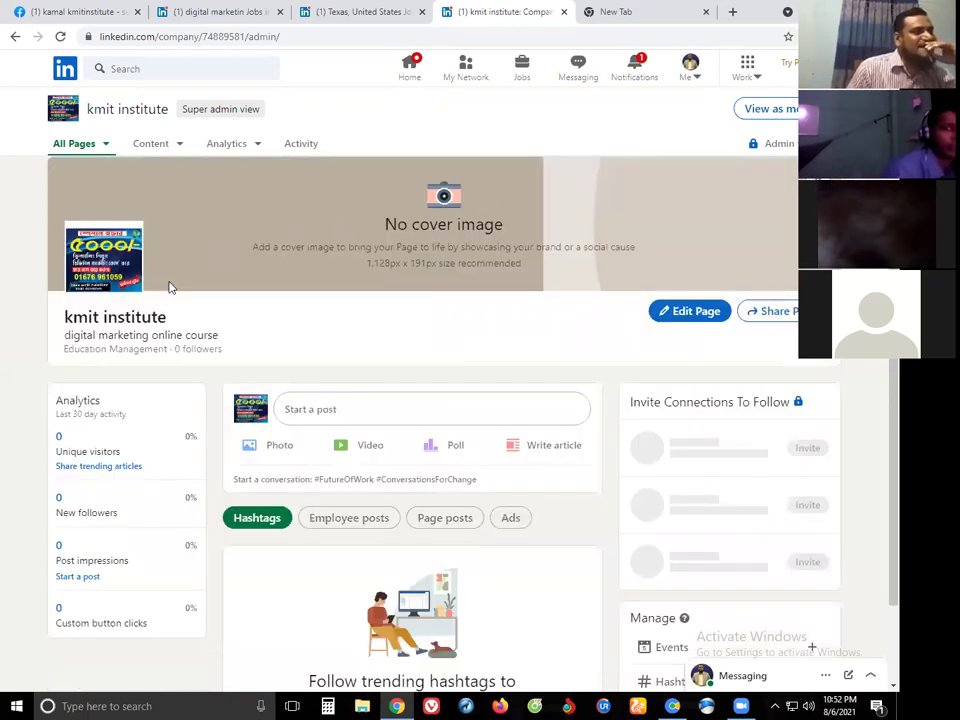
{"action": "scroll", "coordinate": [169, 285], "scroll_direction": "up", "scroll_amount": 3}
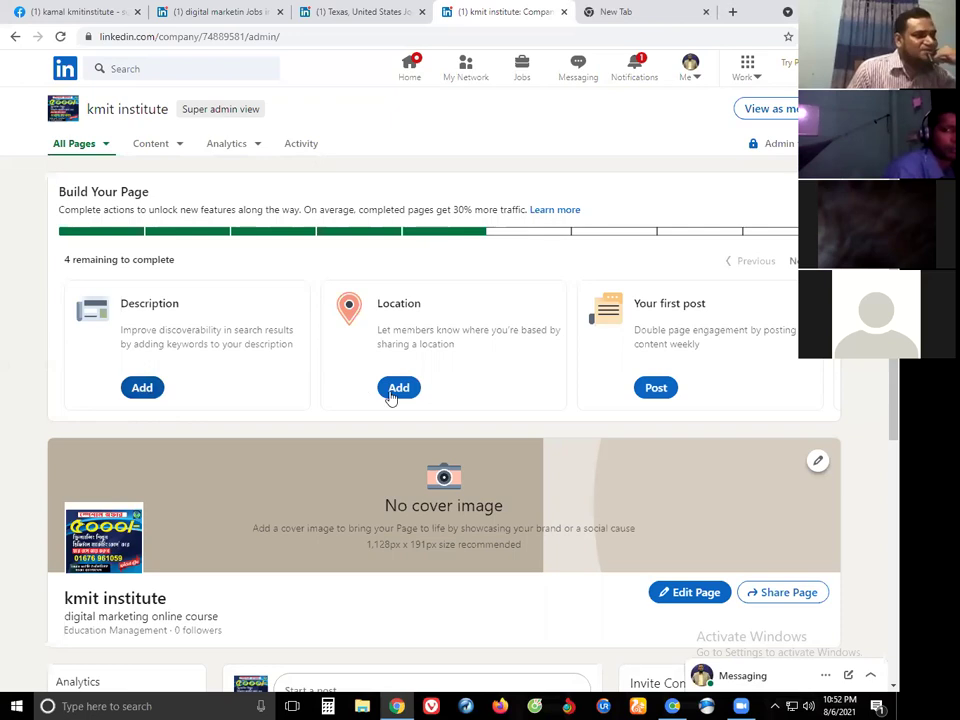
{"action": "left_click", "coordinate": [657, 388]}
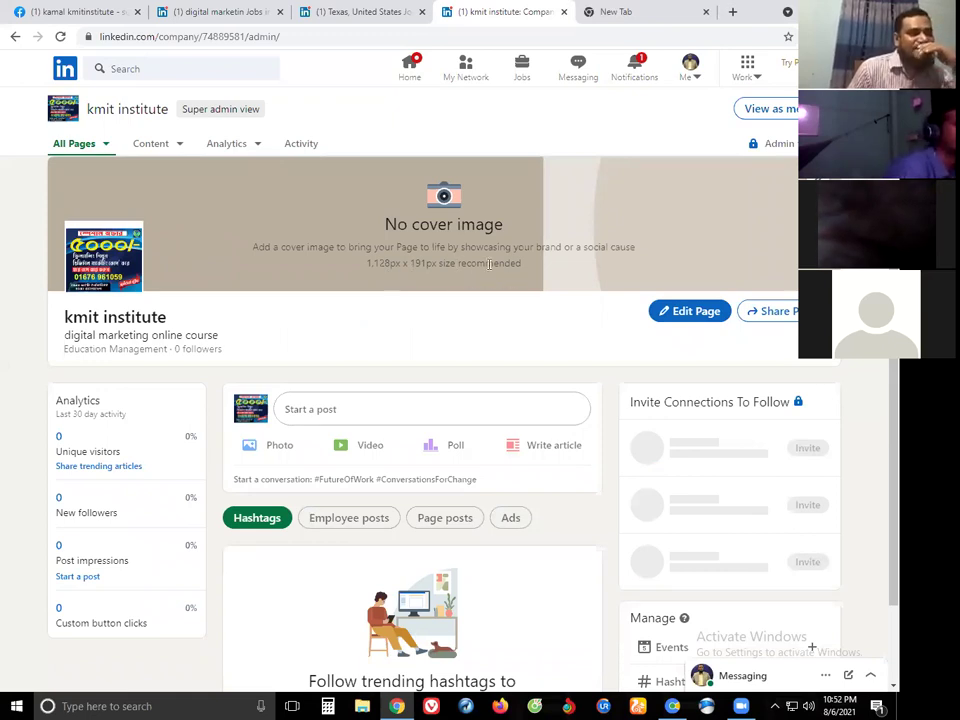
{"action": "scroll", "coordinate": [488, 272], "scroll_direction": "down", "scroll_amount": 2}
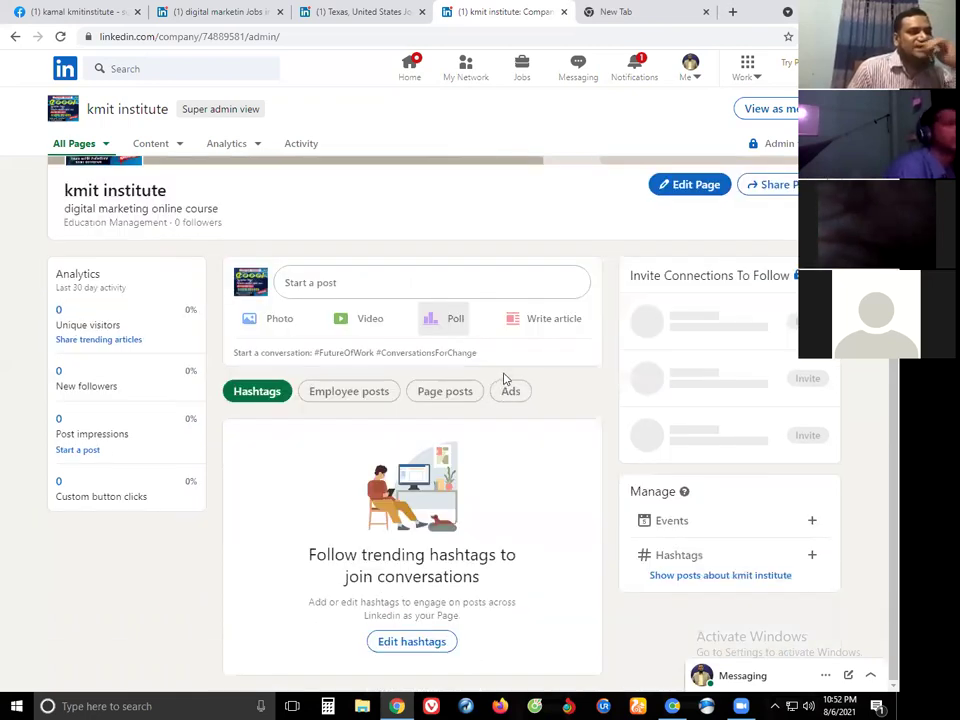
{"action": "scroll", "coordinate": [505, 378], "scroll_direction": "up", "scroll_amount": 4}
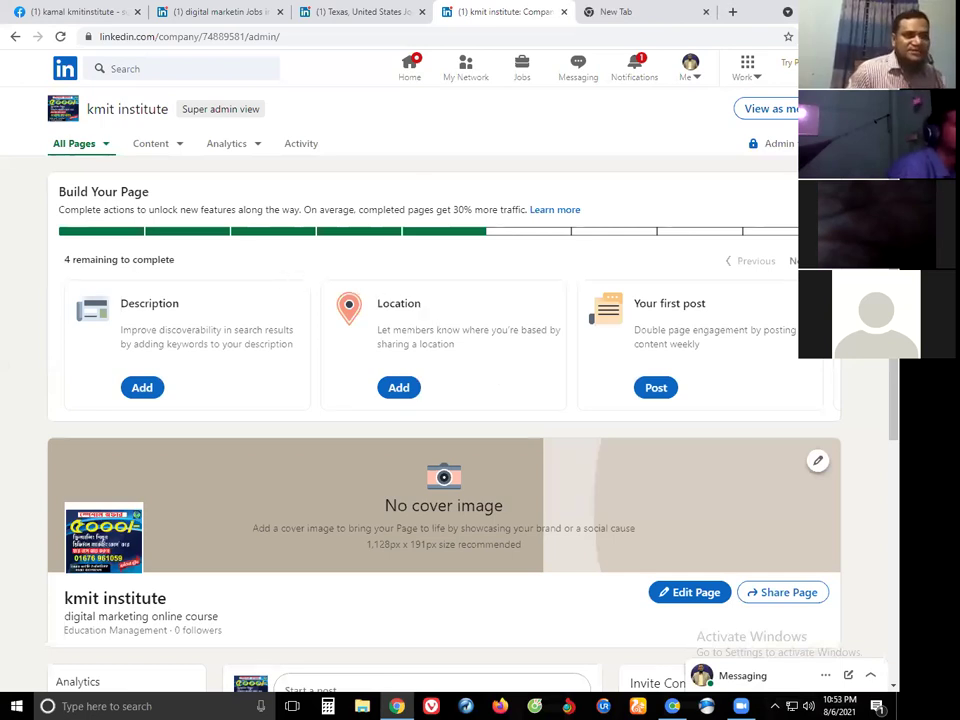
{"action": "scroll", "coordinate": [572, 364], "scroll_direction": "down", "scroll_amount": 4}
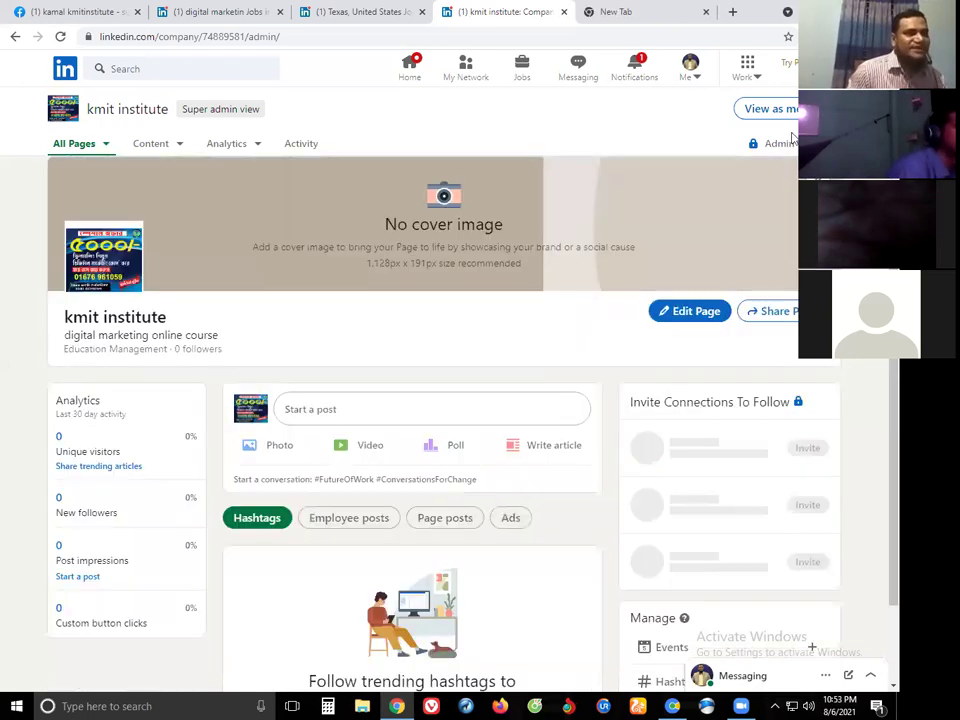
{"action": "scroll", "coordinate": [773, 146], "scroll_direction": "up", "scroll_amount": 4}
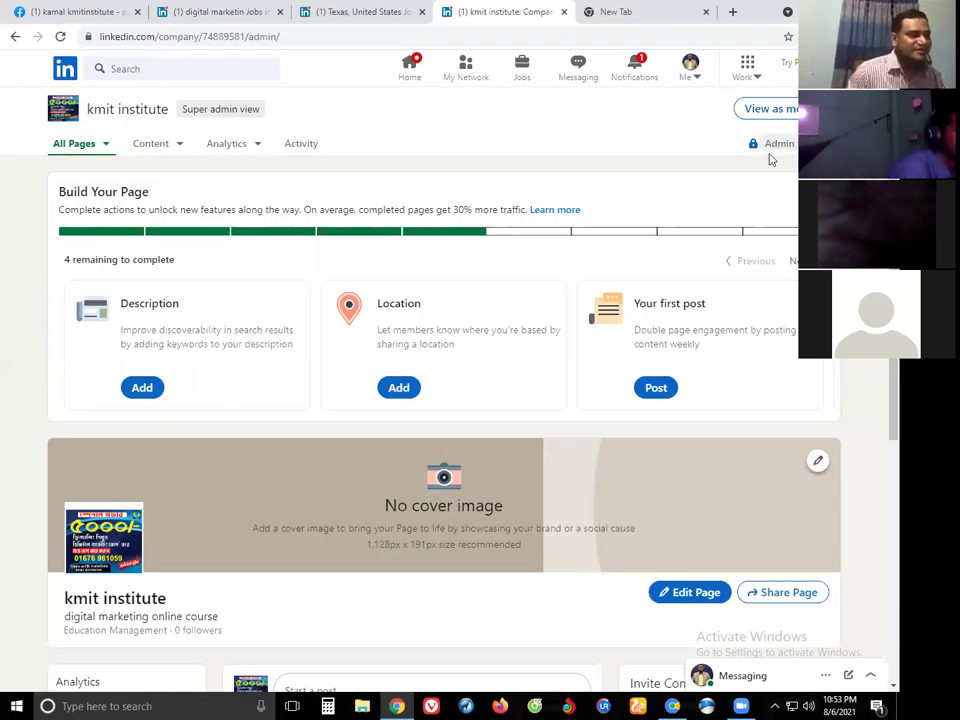
{"action": "scroll", "coordinate": [706, 266], "scroll_direction": "down", "scroll_amount": 3}
{"action": "scroll", "coordinate": [706, 268], "scroll_direction": "down", "scroll_amount": 3}
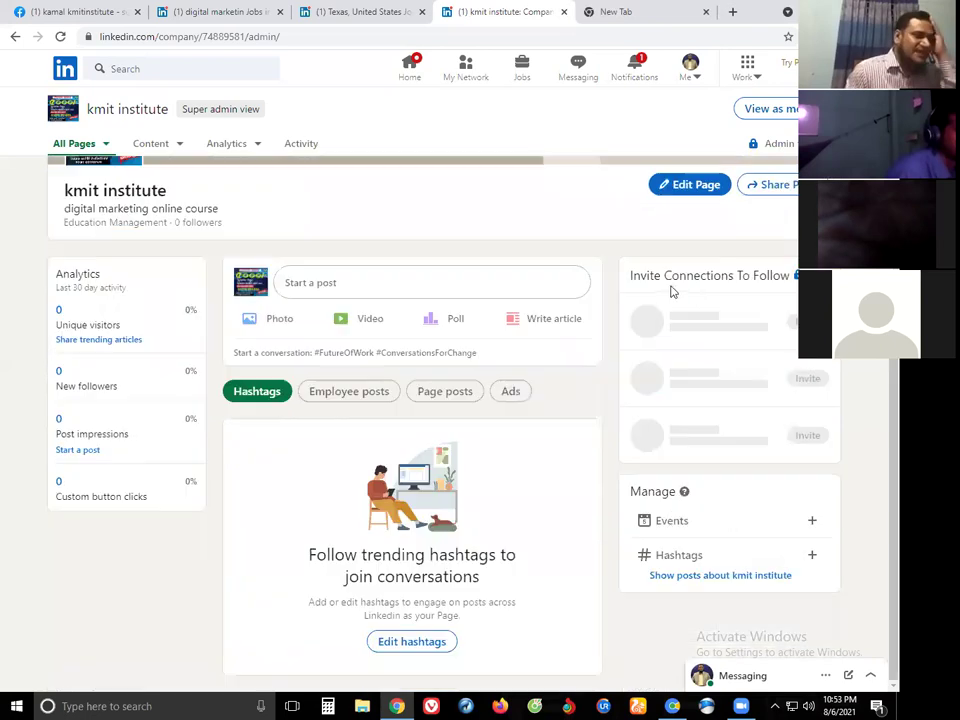
Step: Open the kmit institute page's edit settings and check the hashtags section and the basic page info, including name and tagline
{"action": "left_click", "coordinate": [811, 554]}
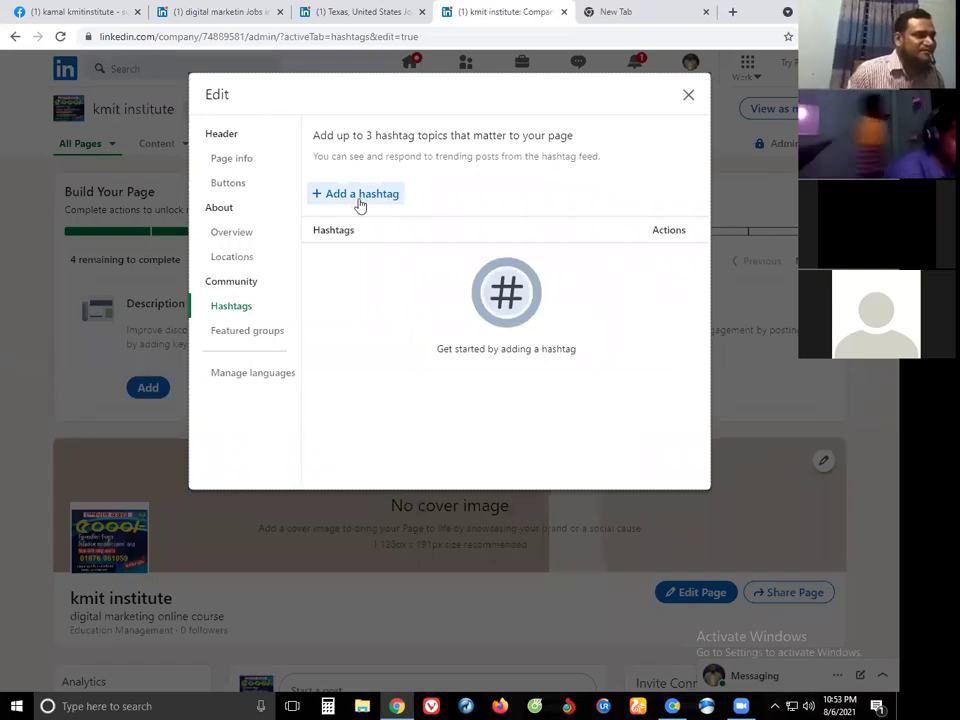
{"action": "left_click", "coordinate": [239, 163]}
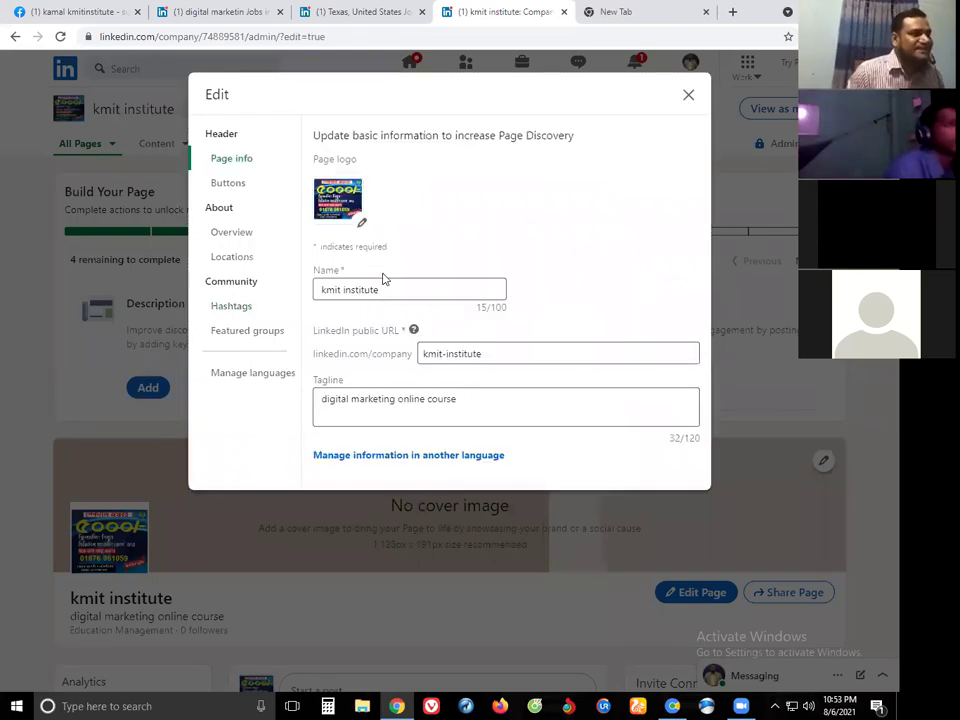
{"action": "left_click", "coordinate": [474, 405]}
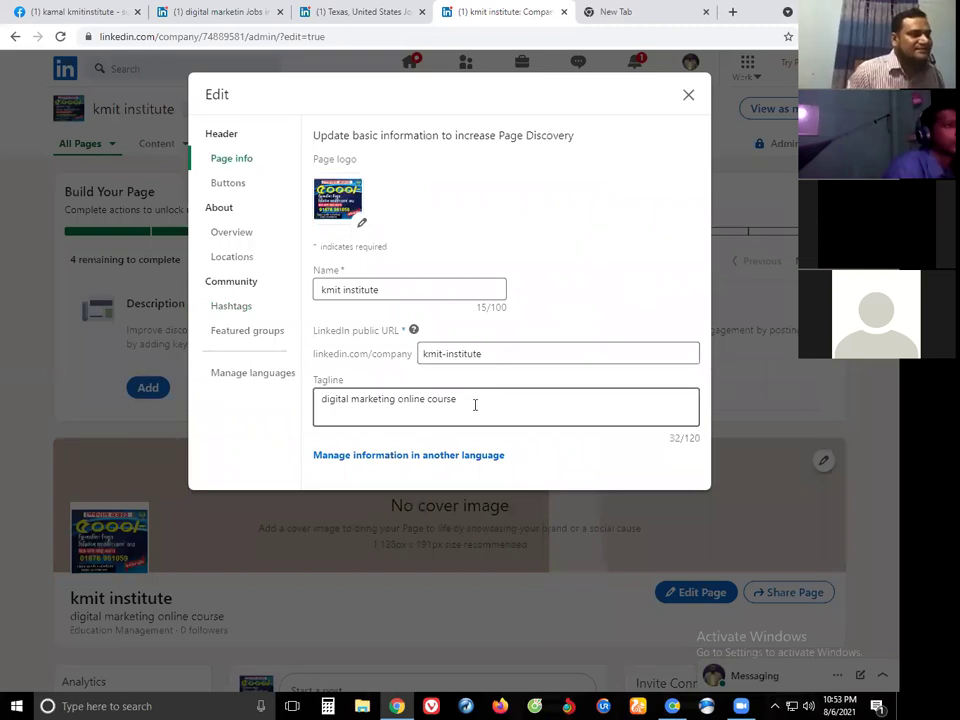
{"action": "left_click", "coordinate": [347, 290]}
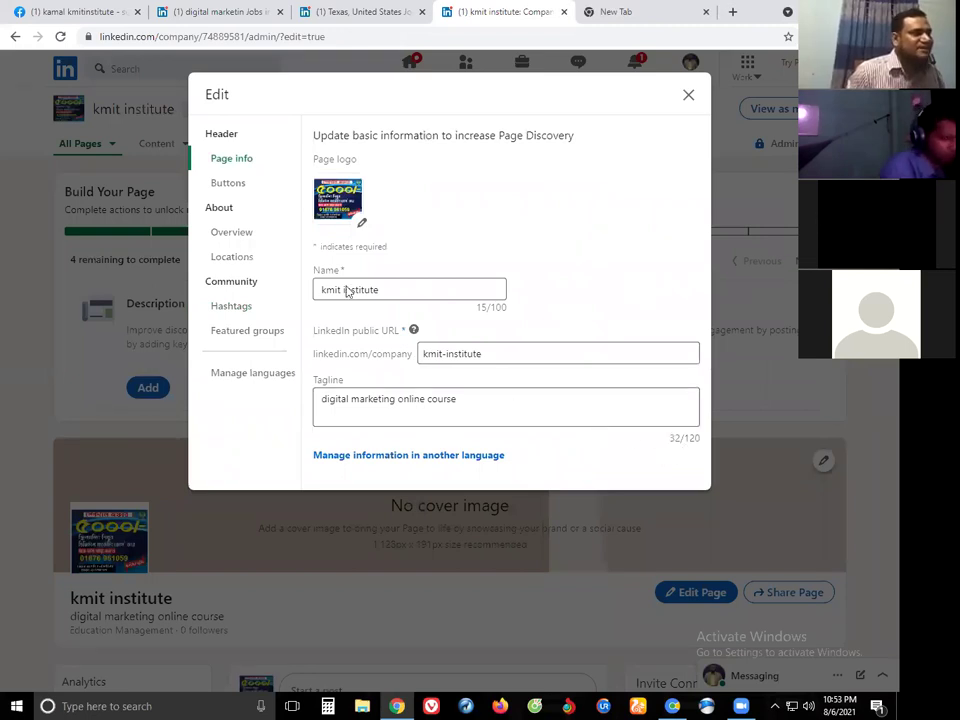
Step: Set the kmit institute page's custom button name to Contact us, check its link URL, and save the changes
{"action": "left_click", "coordinate": [228, 183]}
{"action": "left_click", "coordinate": [576, 228]}
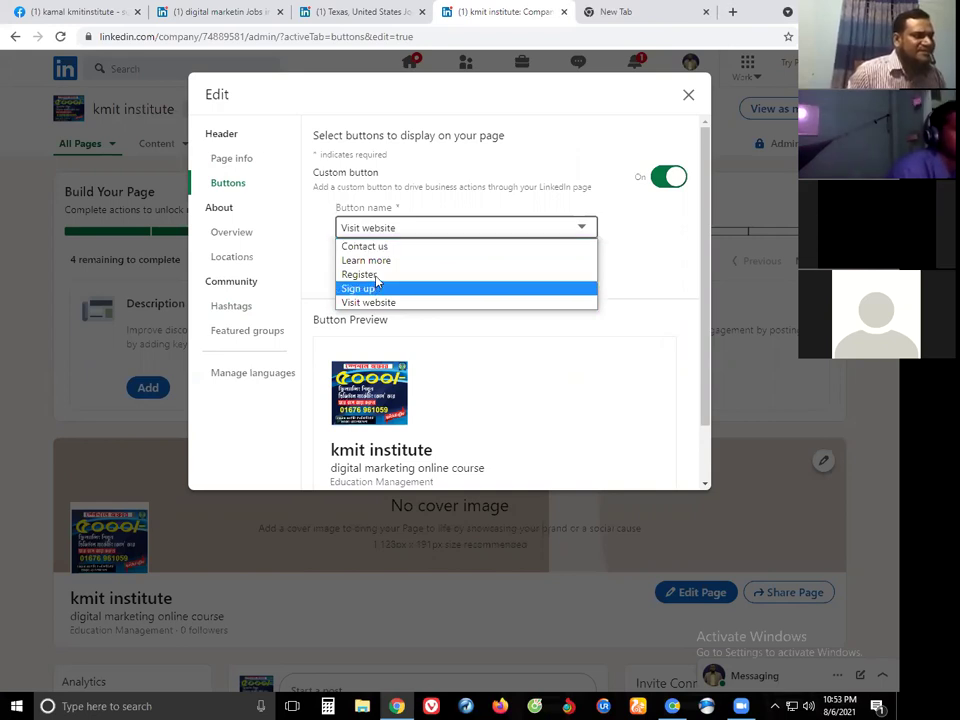
{"action": "key", "text": "Return"}
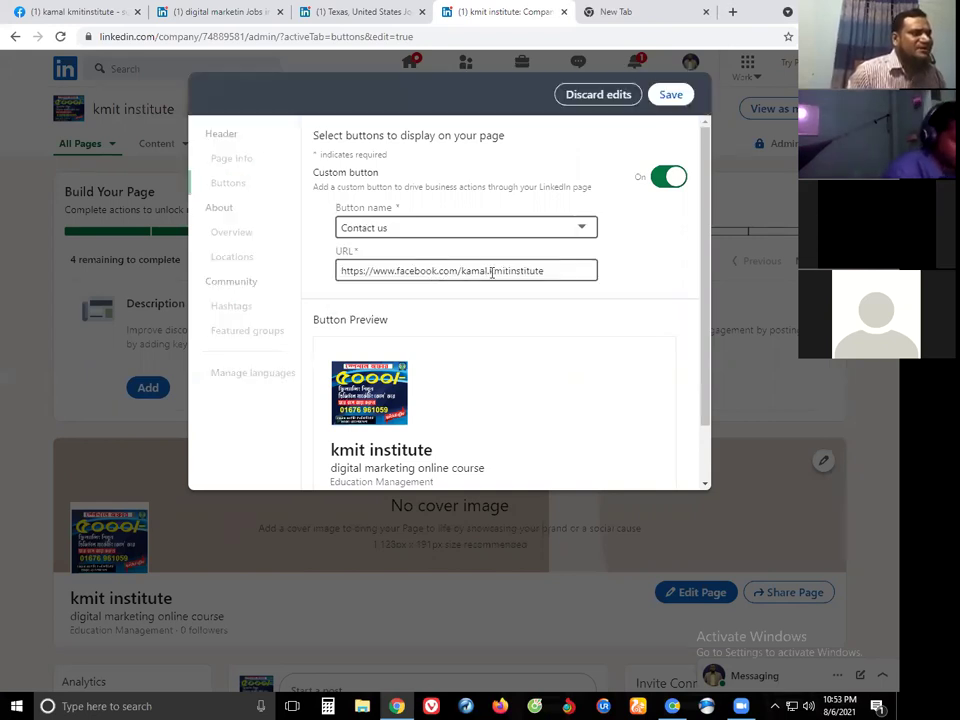
{"action": "left_click", "coordinate": [561, 271]}
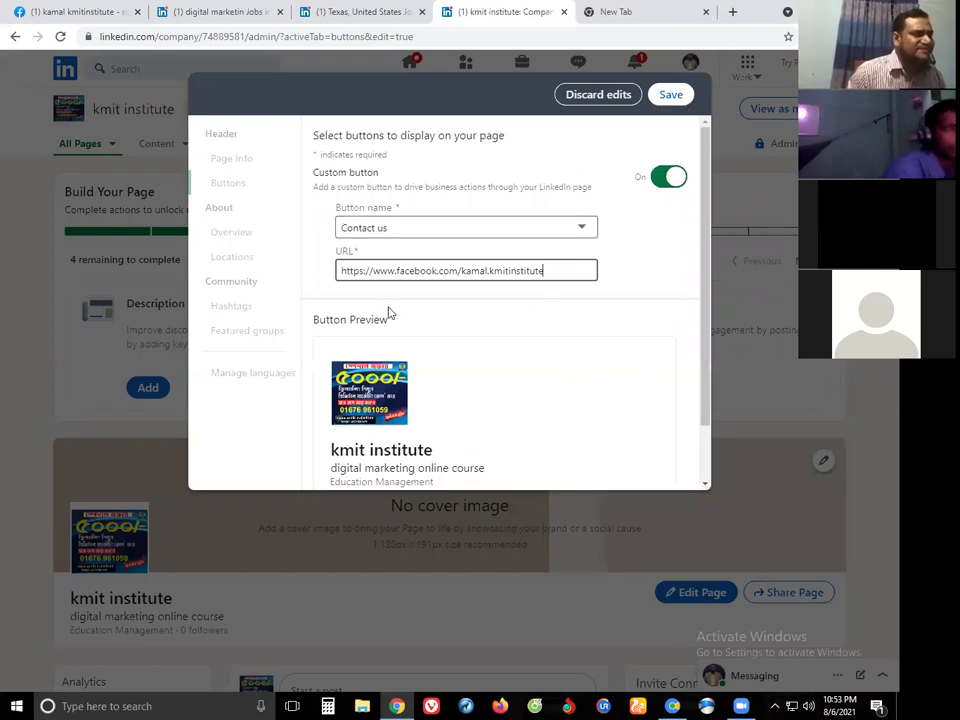
{"action": "left_click", "coordinate": [670, 96]}
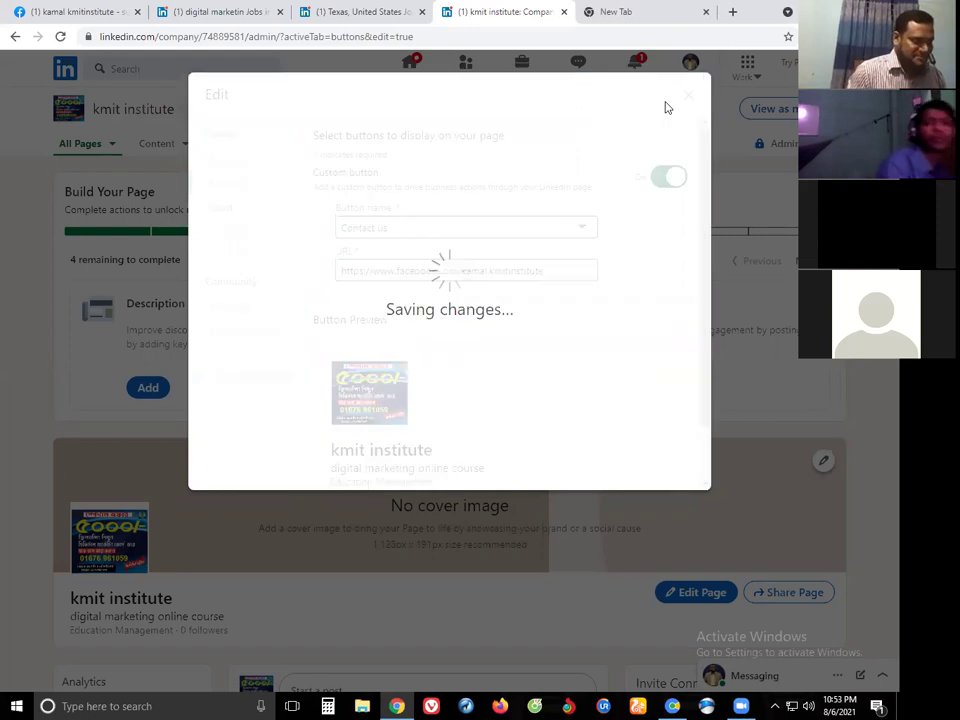